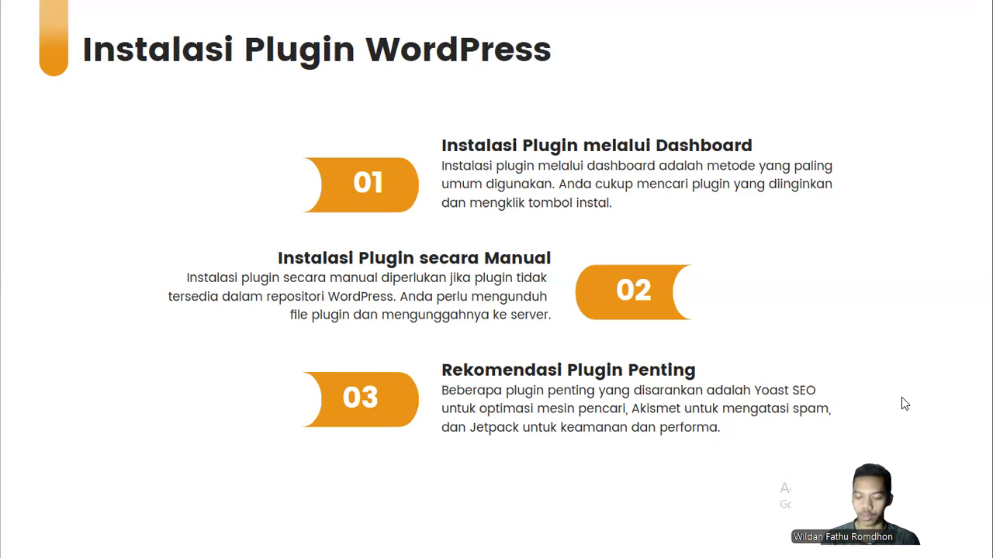
Step: Present the theme installation and Thanks slides, exit the slideshow, and open a new browser tab
{"action": "key", "text": "Right"}
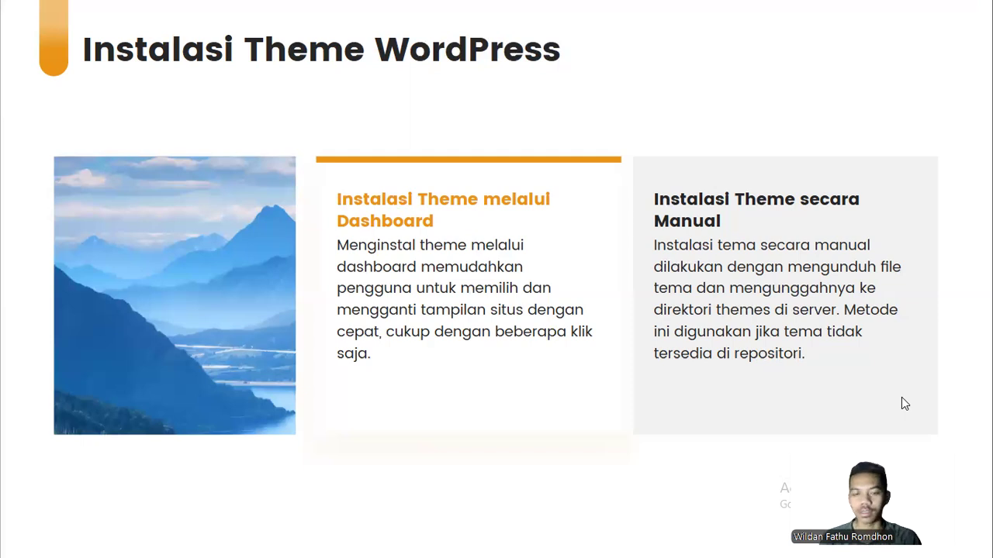
{"action": "key", "text": "Right"}
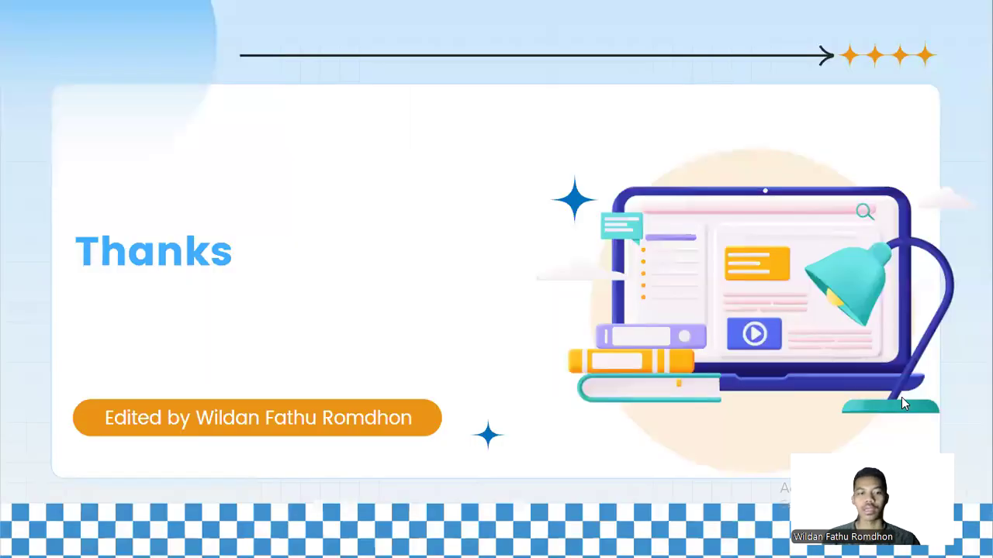
{"action": "key", "text": "Right"}
{"action": "left_click", "coordinate": [902, 400]}
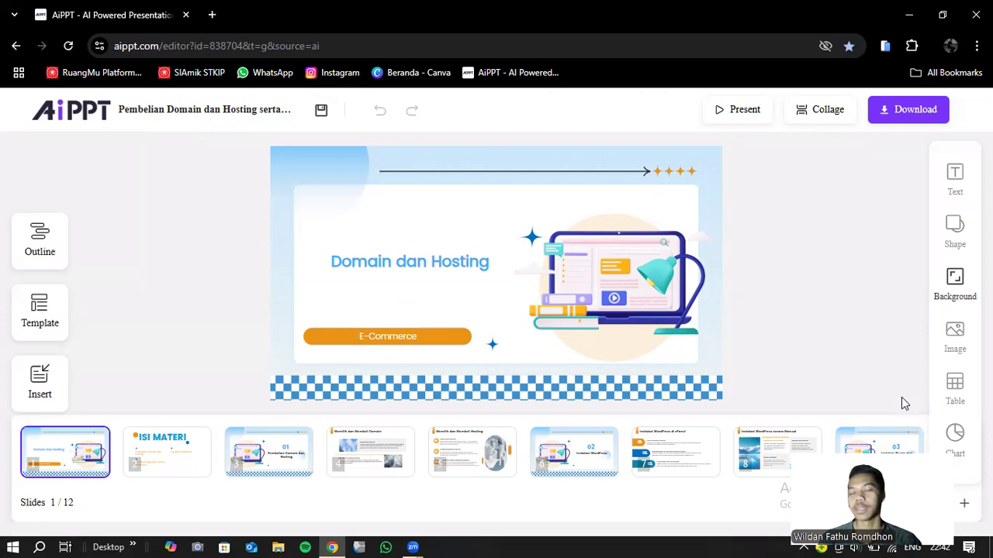
{"action": "left_click", "coordinate": [212, 15]}
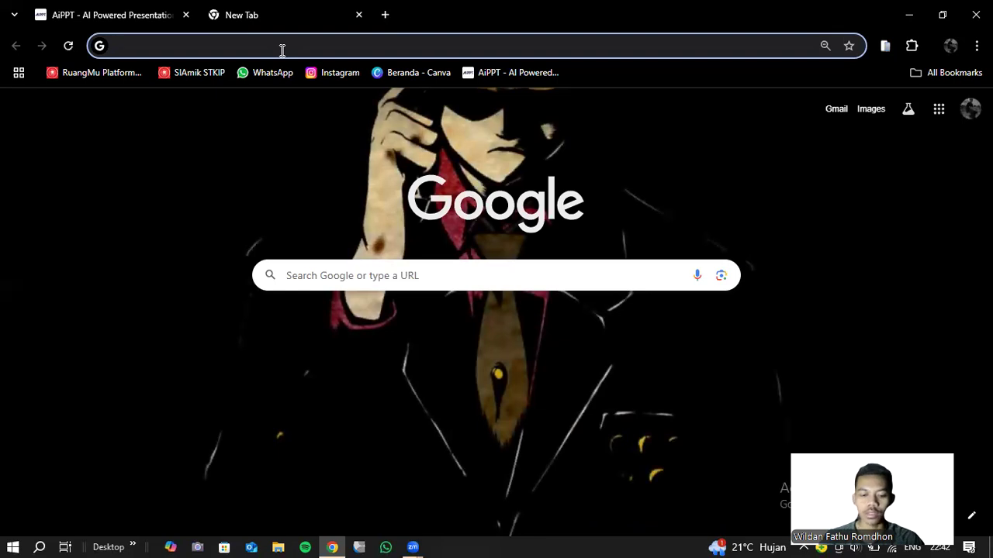
Step: Load the Rumahweb website by searching 'rumahweb' and browse the homepage
{"action": "type", "text": "rumahweb"}
{"action": "key", "text": "Return"}
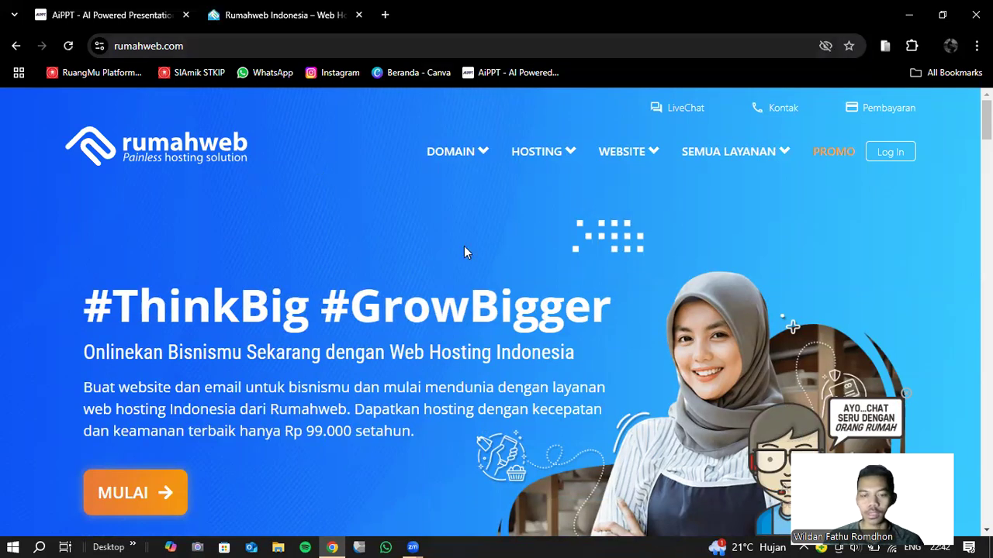
{"action": "scroll", "coordinate": [464, 247], "scroll_direction": "down", "scroll_amount": 4}
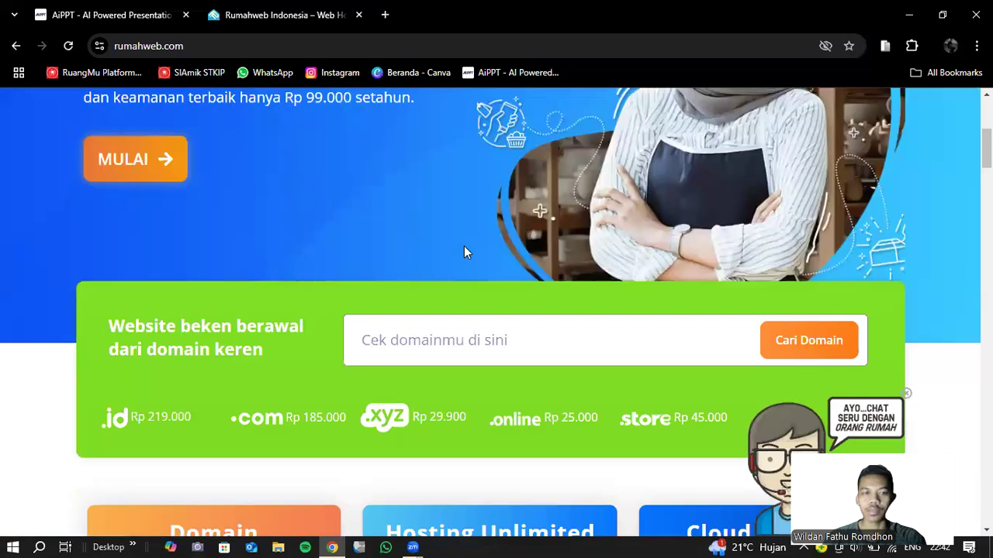
{"action": "scroll", "coordinate": [464, 249], "scroll_direction": "down", "scroll_amount": 15}
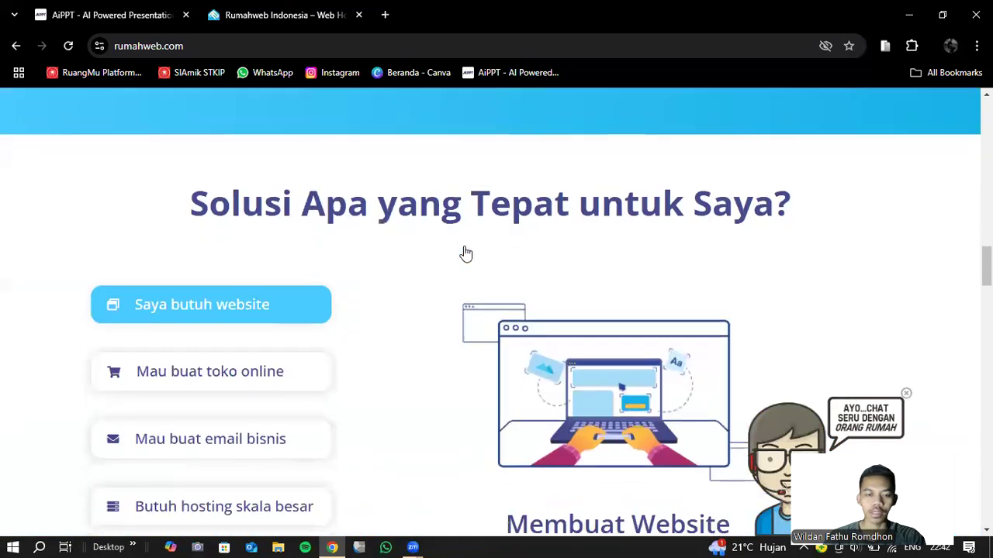
{"action": "scroll", "coordinate": [465, 250], "scroll_direction": "down", "scroll_amount": 5}
{"action": "scroll", "coordinate": [465, 249], "scroll_direction": "up", "scroll_amount": 20}
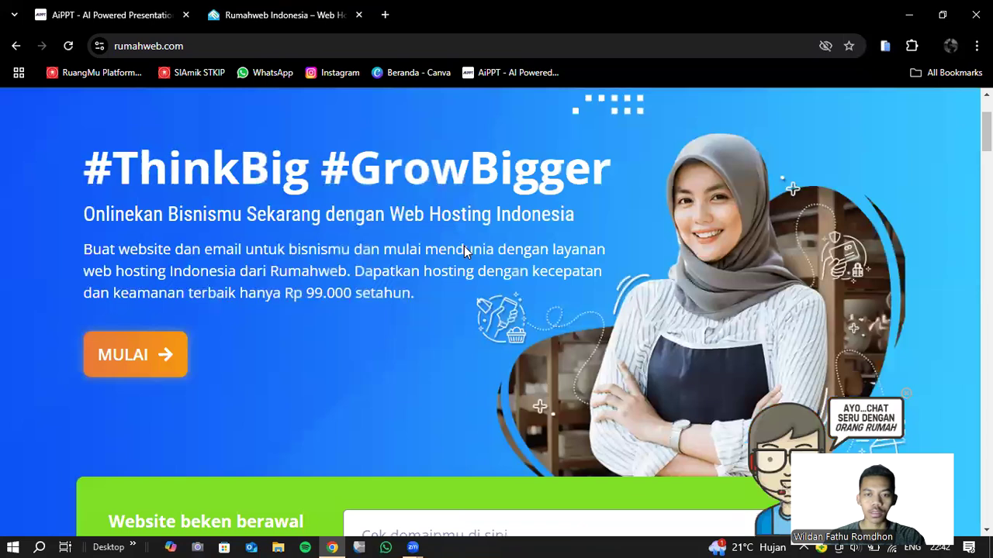
{"action": "scroll", "coordinate": [464, 250], "scroll_direction": "up", "scroll_amount": 1}
{"action": "scroll", "coordinate": [464, 249], "scroll_direction": "down", "scroll_amount": 1}
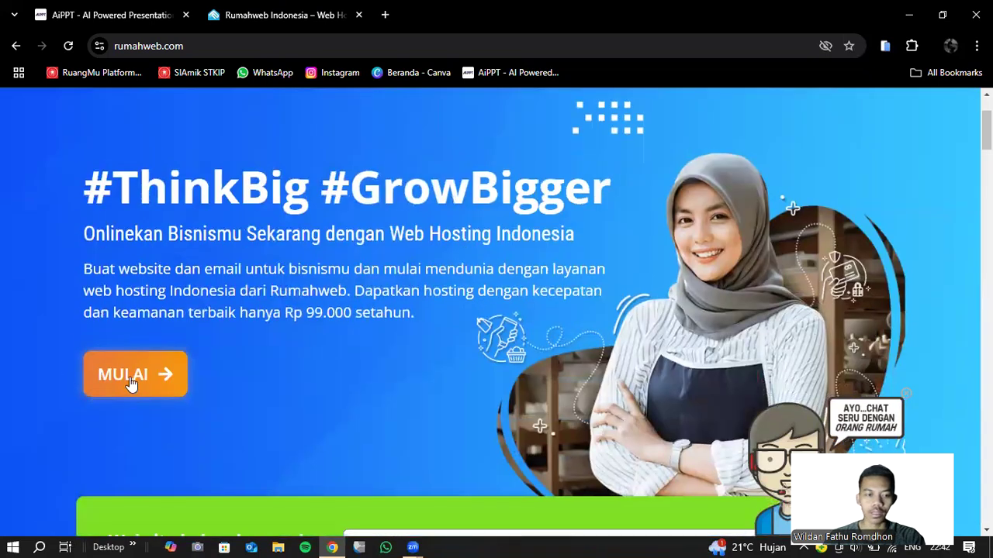
{"action": "scroll", "coordinate": [447, 193], "scroll_direction": "up", "scroll_amount": 2}
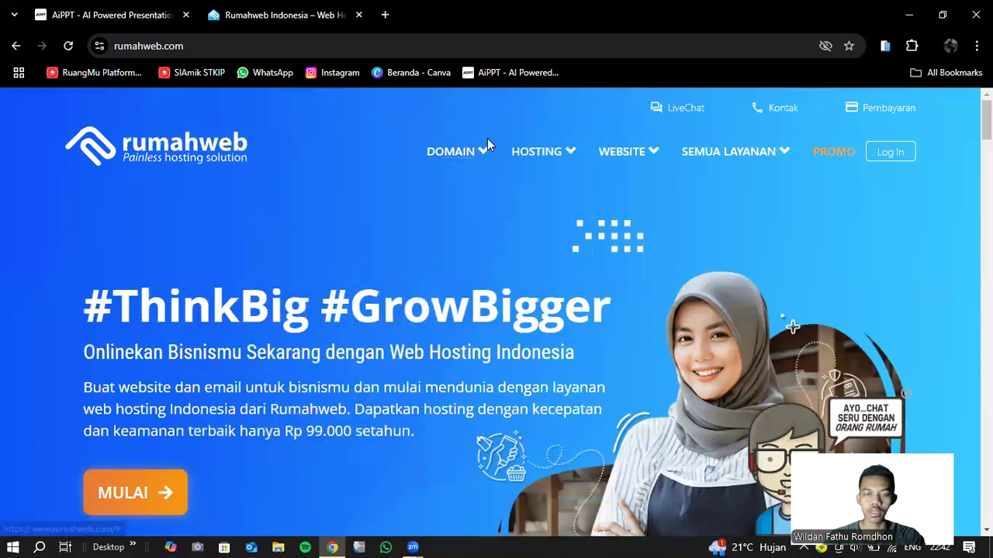
Step: Go to Beli Domain under the DOMAIN menu and select the domain search box
{"action": "left_click", "coordinate": [484, 151]}
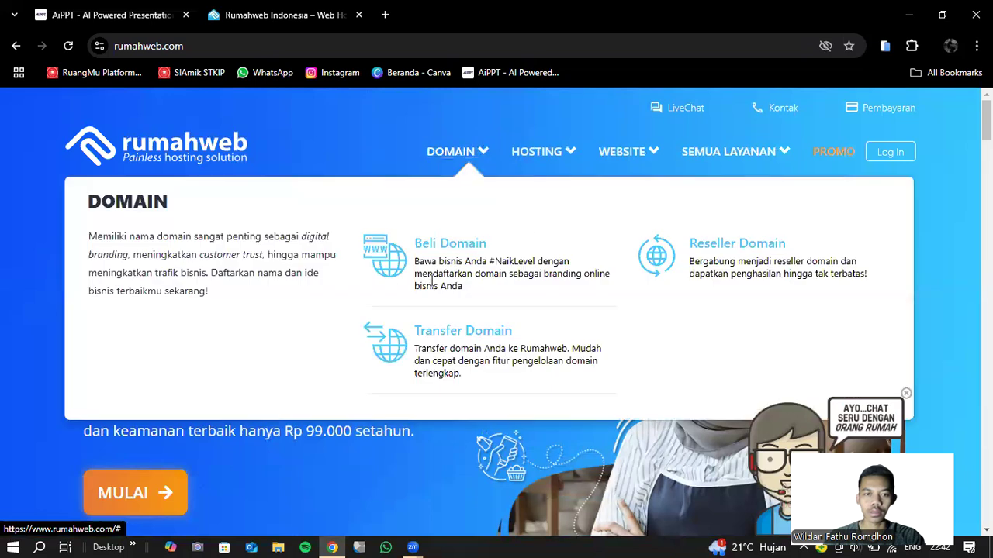
{"action": "left_click", "coordinate": [453, 244]}
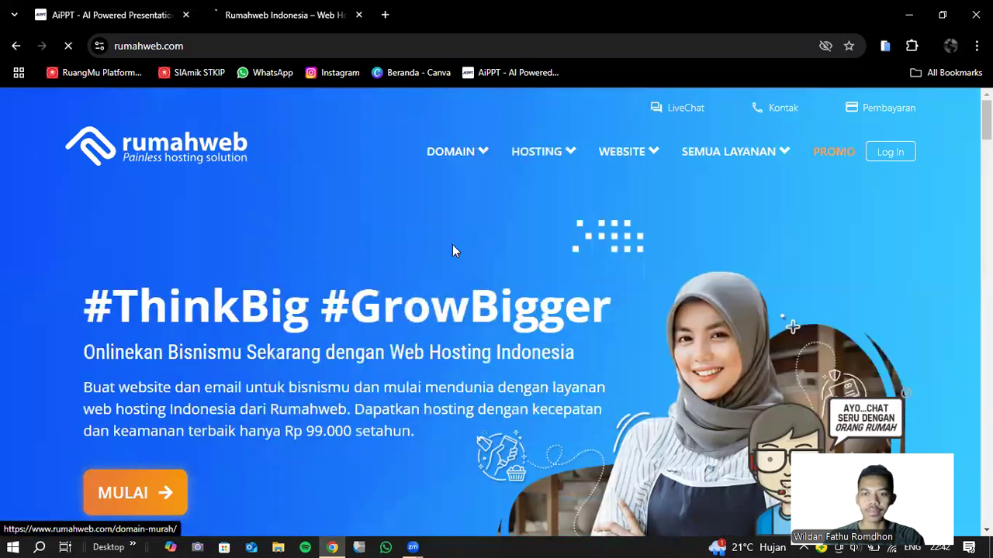
{"action": "scroll", "coordinate": [601, 346], "scroll_direction": "down", "scroll_amount": 3}
{"action": "scroll", "coordinate": [600, 346], "scroll_direction": "up", "scroll_amount": 1}
{"action": "scroll", "coordinate": [600, 346], "scroll_direction": "up", "scroll_amount": 1}
{"action": "scroll", "coordinate": [598, 346], "scroll_direction": "down", "scroll_amount": 1}
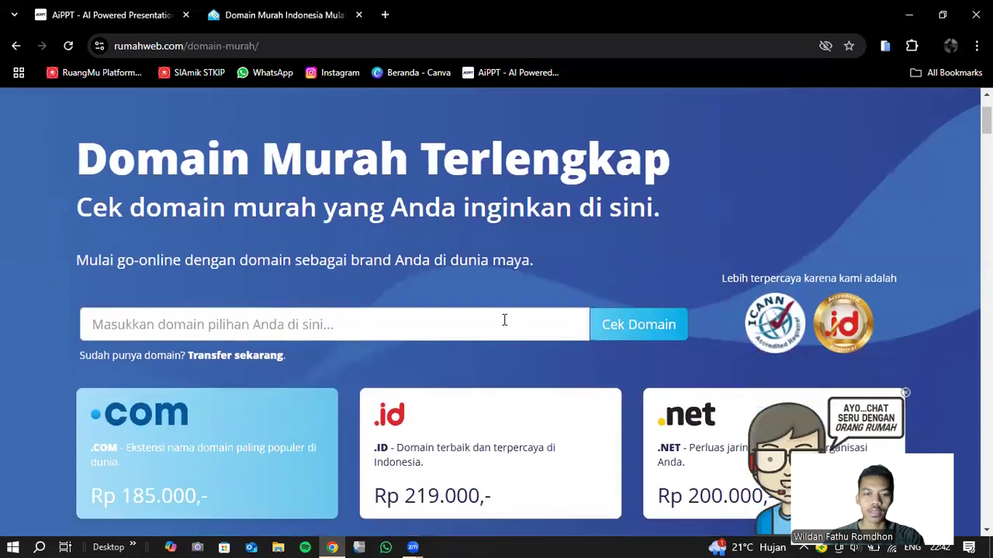
{"action": "left_click", "coordinate": [454, 324]}
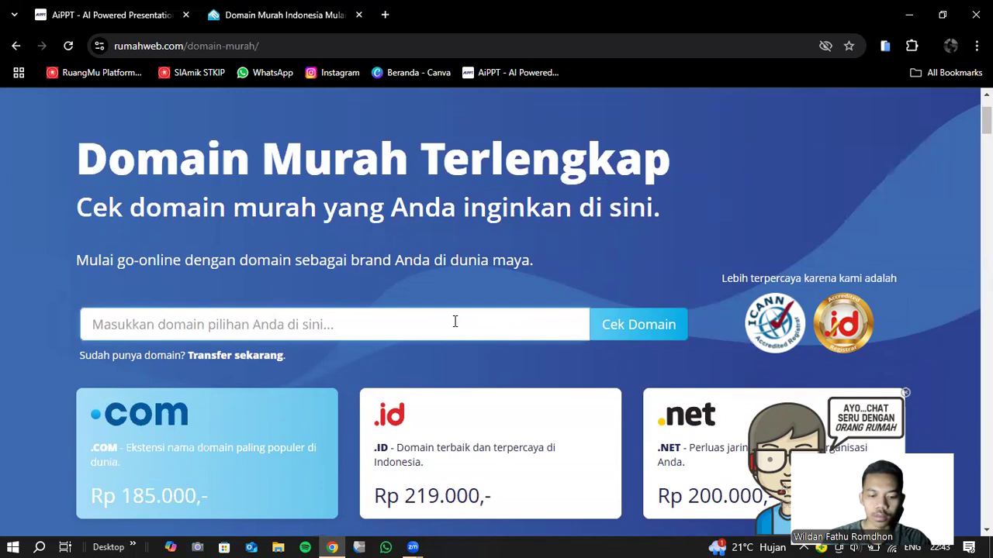
Step: Check the availability of tutorialdasar.com with Cek Domain
{"action": "type", "text": "tutorial"}
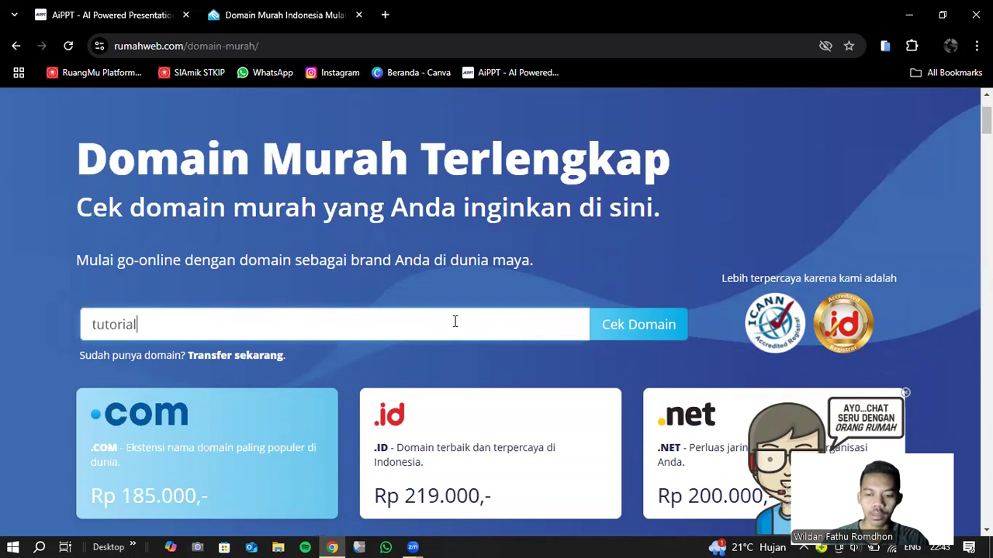
{"action": "type", "text": "dasar"}
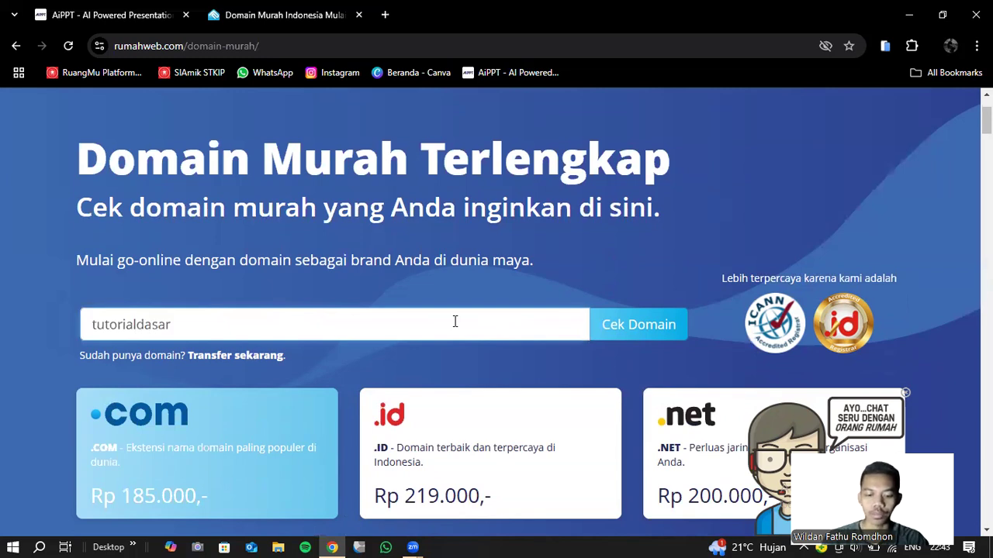
{"action": "type", "text": ".com"}
{"action": "left_click", "coordinate": [632, 335]}
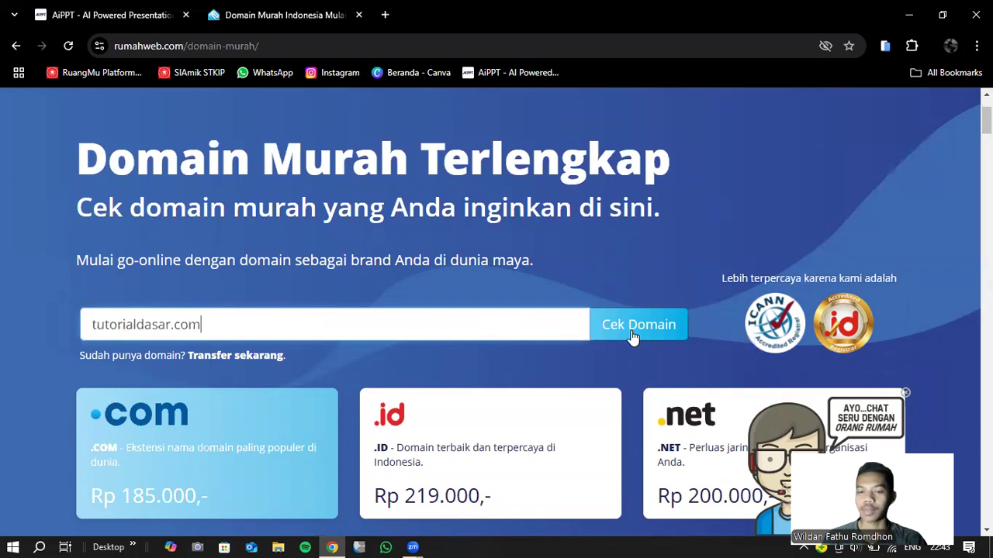
{"action": "left_click", "coordinate": [631, 330]}
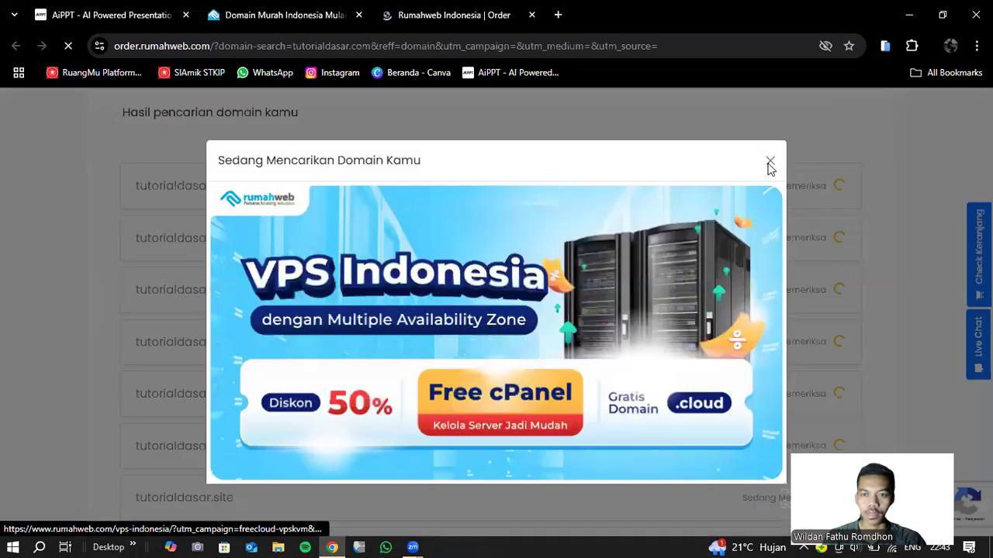
Step: Dismiss the advertisement and add tutorialdasar.com to the order
{"action": "left_click", "coordinate": [769, 162]}
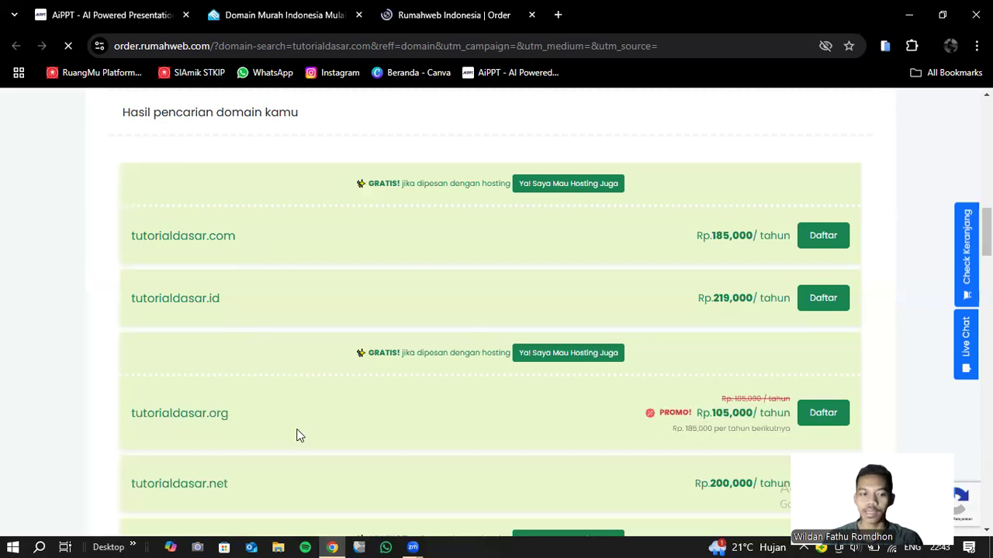
{"action": "scroll", "coordinate": [295, 435], "scroll_direction": "down", "scroll_amount": 3}
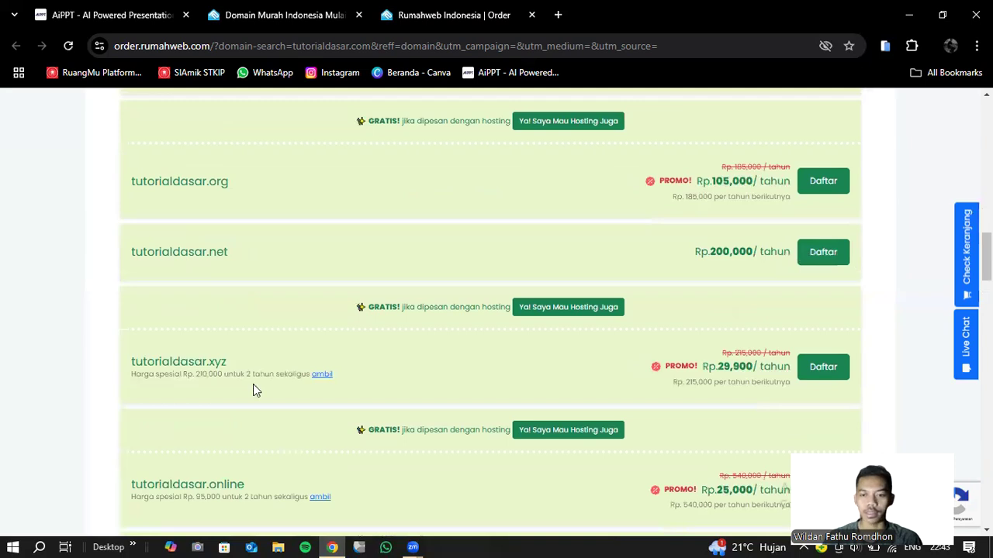
{"action": "scroll", "coordinate": [253, 384], "scroll_direction": "down", "scroll_amount": 4}
{"action": "scroll", "coordinate": [253, 384], "scroll_direction": "up", "scroll_amount": 8}
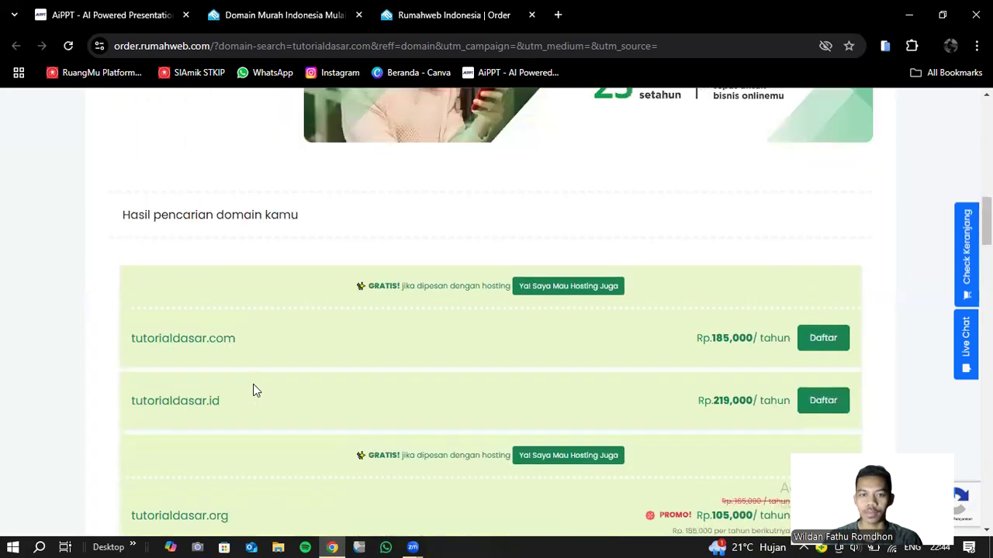
{"action": "scroll", "coordinate": [253, 384], "scroll_direction": "up", "scroll_amount": 5}
{"action": "scroll", "coordinate": [253, 389], "scroll_direction": "up", "scroll_amount": 3}
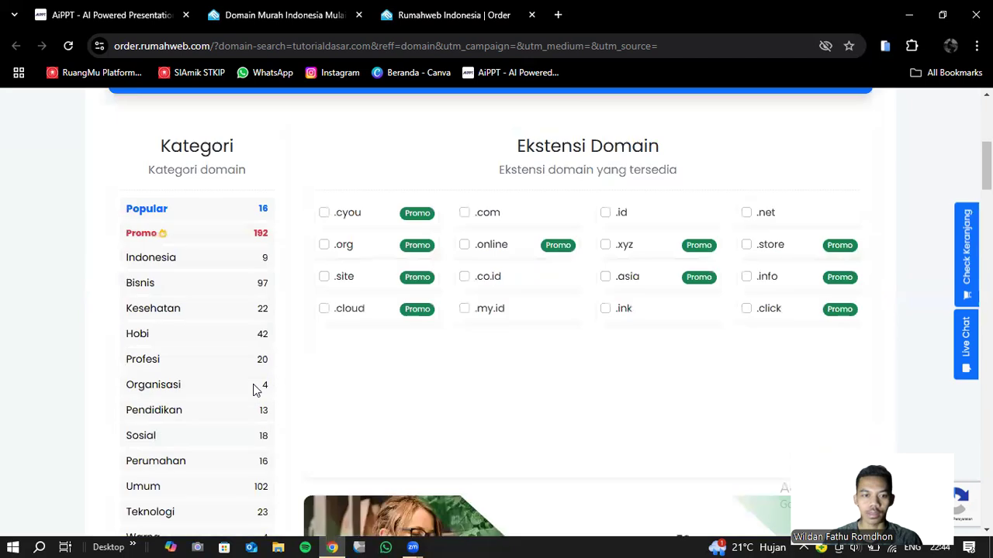
{"action": "scroll", "coordinate": [253, 390], "scroll_direction": "down", "scroll_amount": 3}
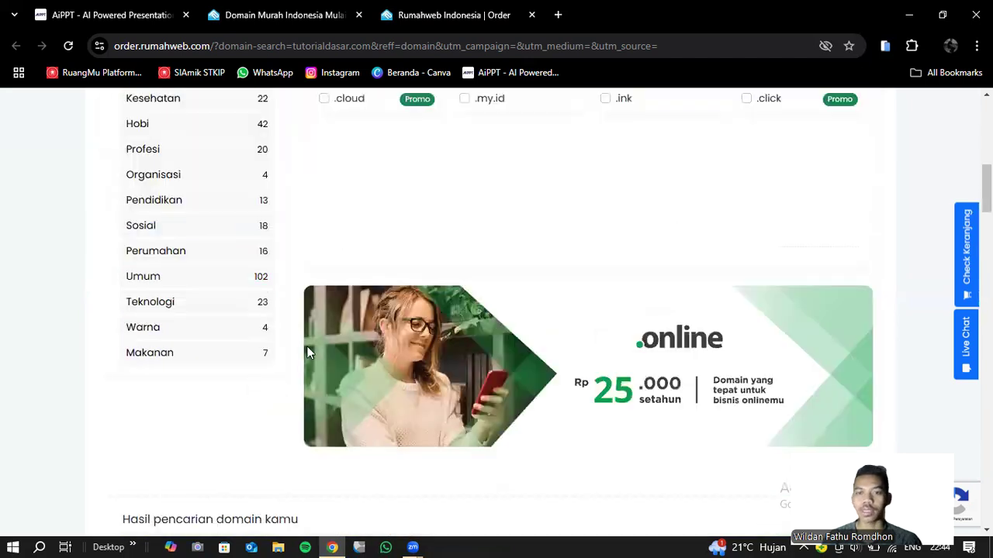
{"action": "scroll", "coordinate": [305, 350], "scroll_direction": "down", "scroll_amount": 5}
{"action": "scroll", "coordinate": [460, 323], "scroll_direction": "up", "scroll_amount": 1}
{"action": "scroll", "coordinate": [461, 322], "scroll_direction": "down", "scroll_amount": 2}
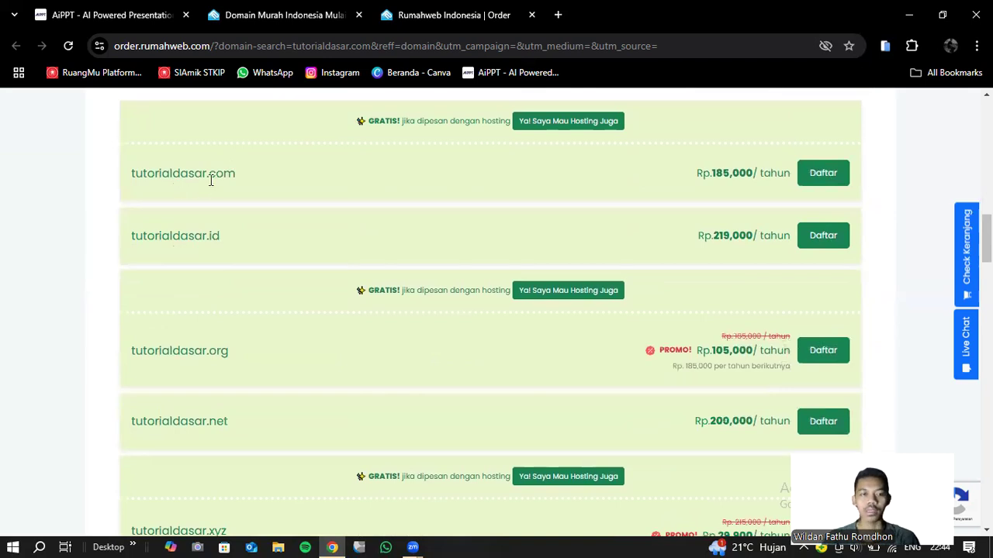
{"action": "left_click", "coordinate": [838, 181]}
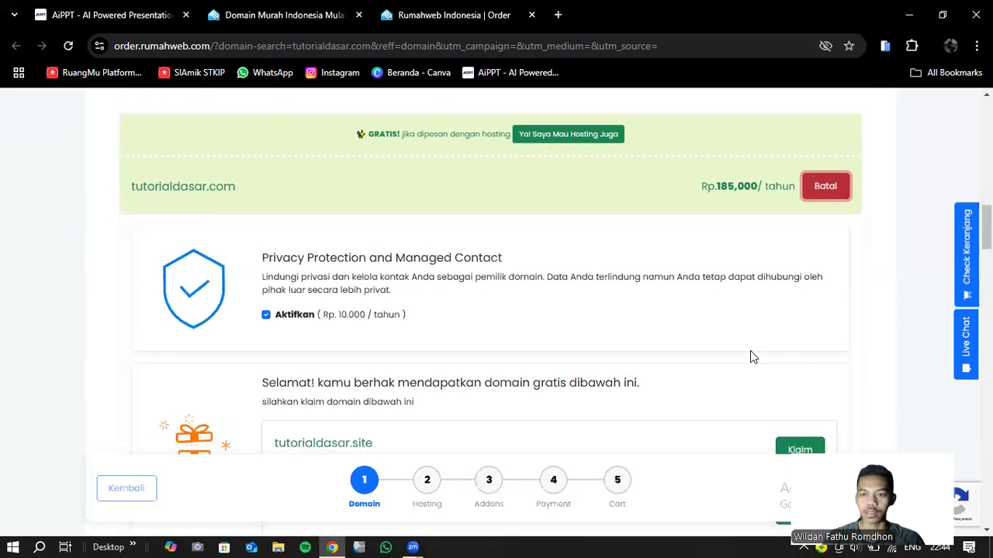
Step: Claim the free tutorialdasar.site and tutorialdasar.space domains
{"action": "scroll", "coordinate": [750, 351], "scroll_direction": "down", "scroll_amount": 2}
{"action": "left_click", "coordinate": [797, 250]}
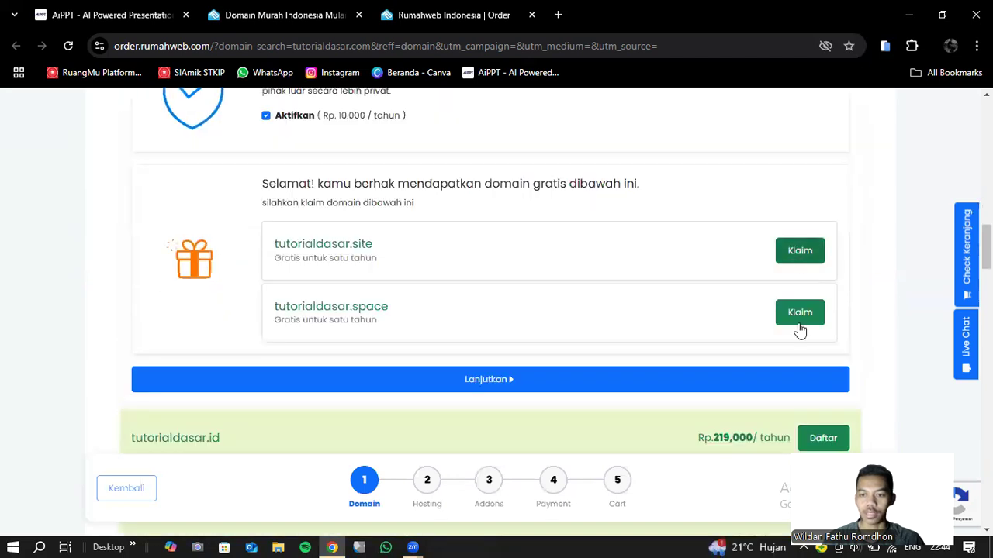
{"action": "left_click", "coordinate": [799, 315]}
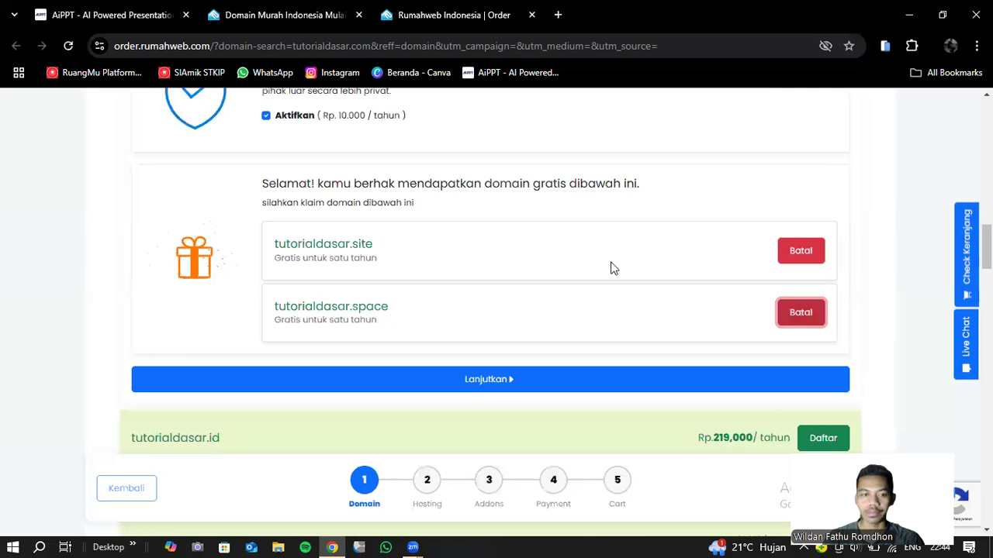
Step: Keep Privacy Protection enabled and continue to the Hosting step
{"action": "scroll", "coordinate": [610, 268], "scroll_direction": "up", "scroll_amount": 3}
{"action": "scroll", "coordinate": [465, 236], "scroll_direction": "down", "scroll_amount": 2}
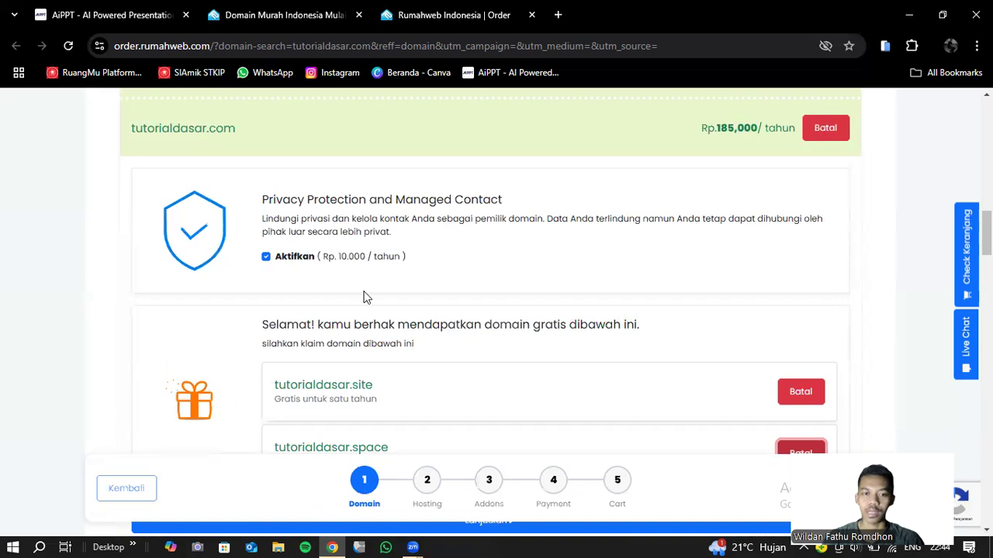
{"action": "left_click", "coordinate": [266, 257]}
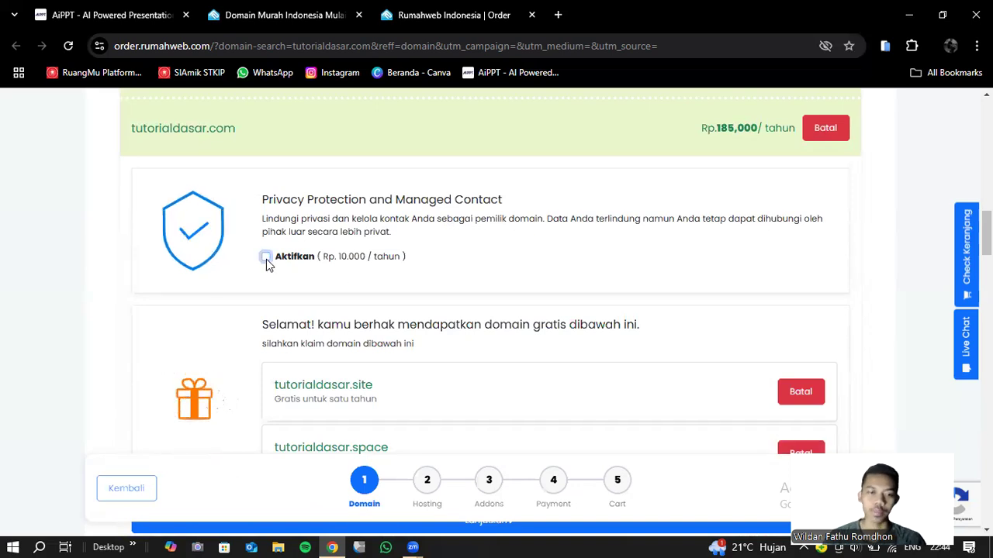
{"action": "left_click", "coordinate": [266, 257]}
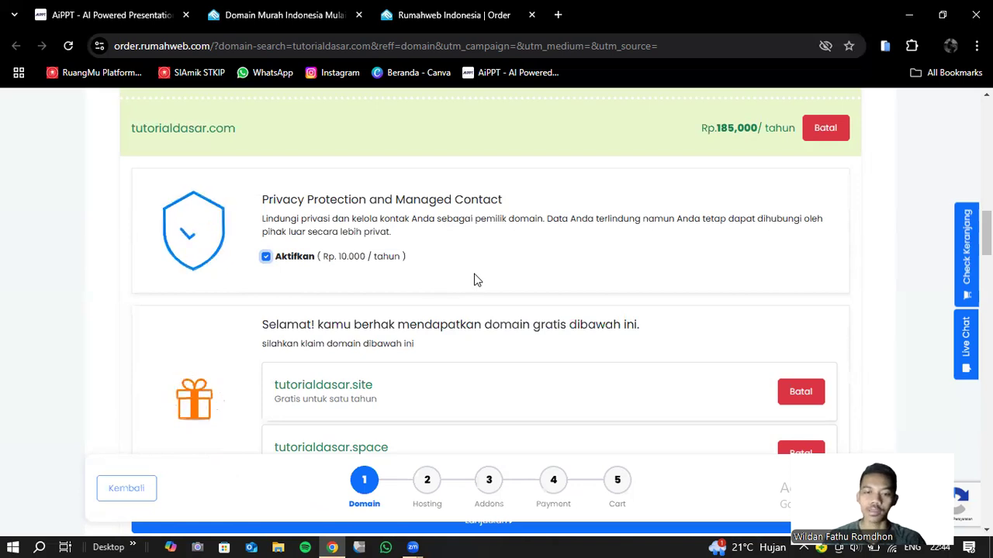
{"action": "scroll", "coordinate": [476, 280], "scroll_direction": "down", "scroll_amount": 2}
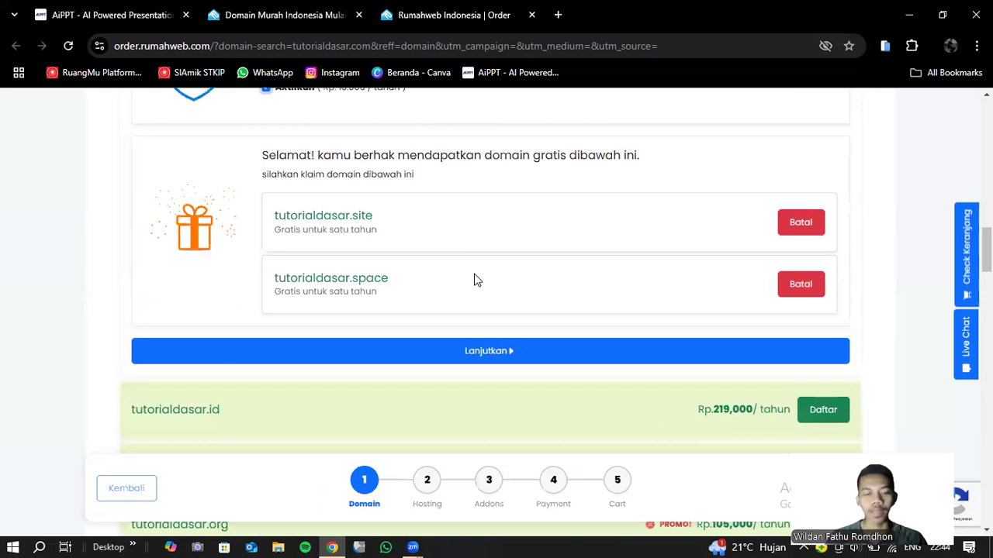
{"action": "left_click", "coordinate": [530, 356]}
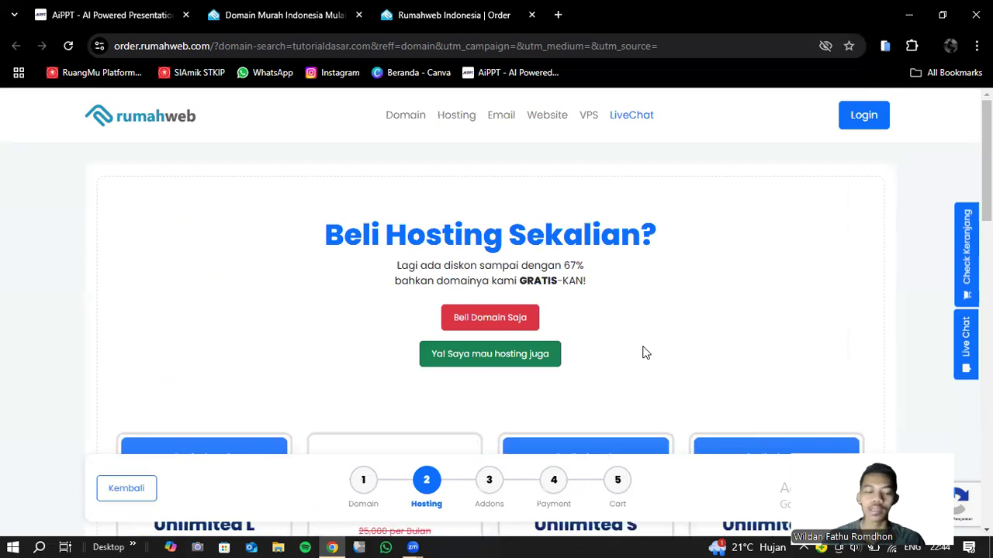
Step: Accept 'Ya! Saya mau hosting juga' and choose the Unlimited S plan at Rp 60,000/month
{"action": "scroll", "coordinate": [607, 341], "scroll_direction": "down", "scroll_amount": 2}
{"action": "scroll", "coordinate": [609, 344], "scroll_direction": "up", "scroll_amount": 1}
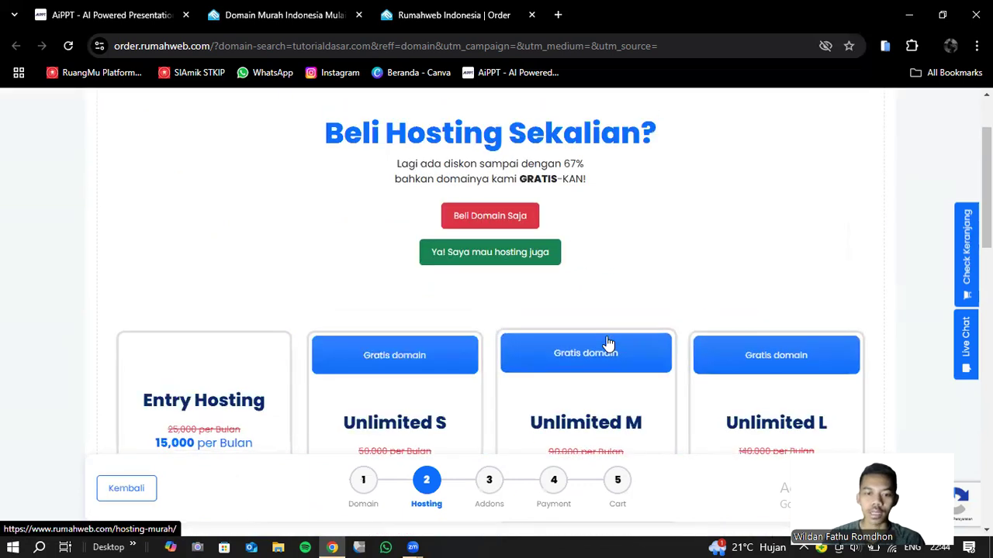
{"action": "scroll", "coordinate": [609, 344], "scroll_direction": "up", "scroll_amount": 2}
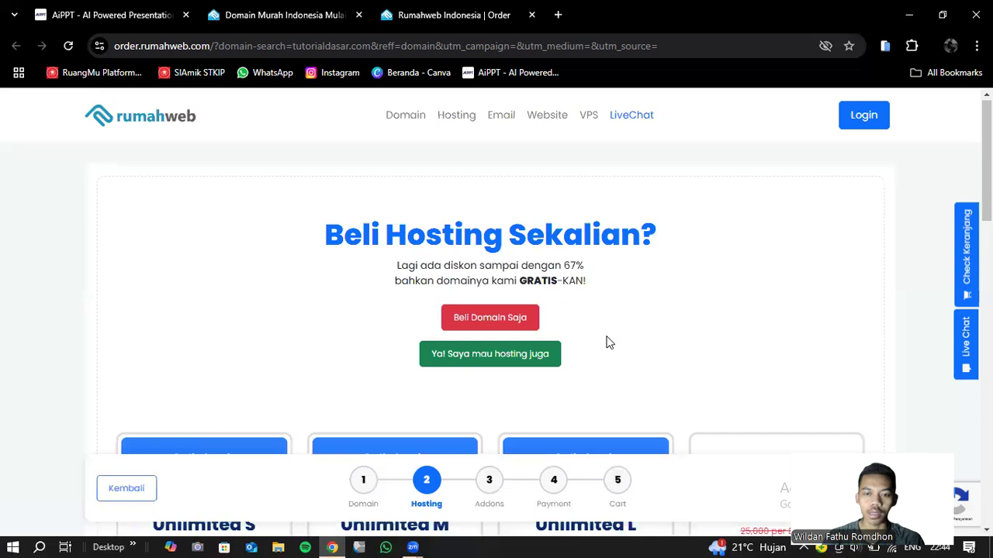
{"action": "left_click", "coordinate": [504, 364]}
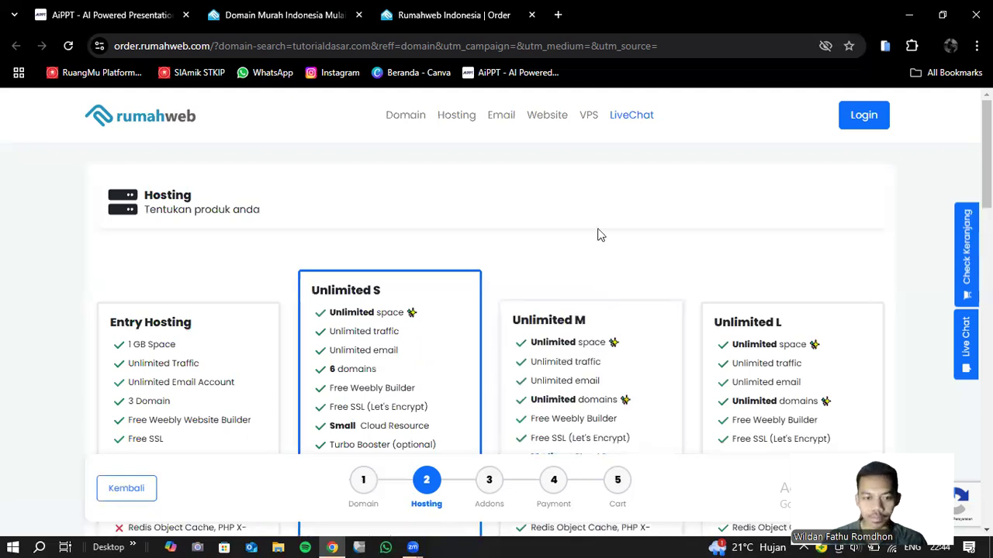
{"action": "scroll", "coordinate": [597, 235], "scroll_direction": "down", "scroll_amount": 3}
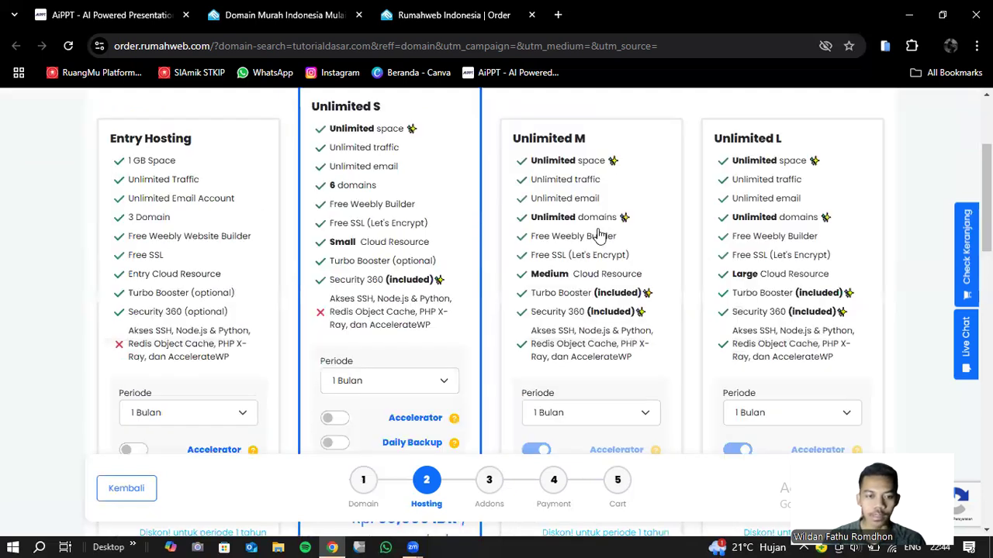
{"action": "scroll", "coordinate": [597, 235], "scroll_direction": "up", "scroll_amount": 1}
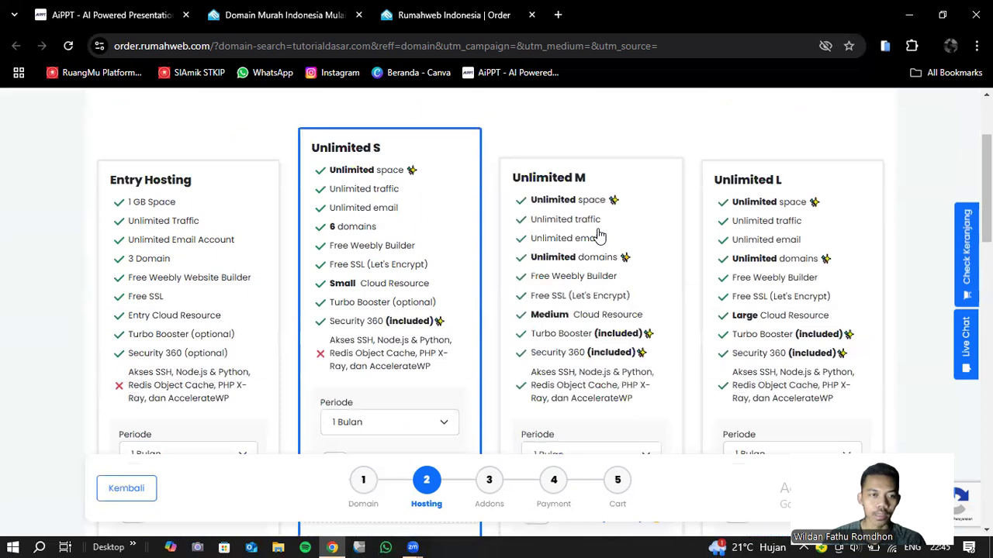
{"action": "scroll", "coordinate": [599, 236], "scroll_direction": "down", "scroll_amount": 1}
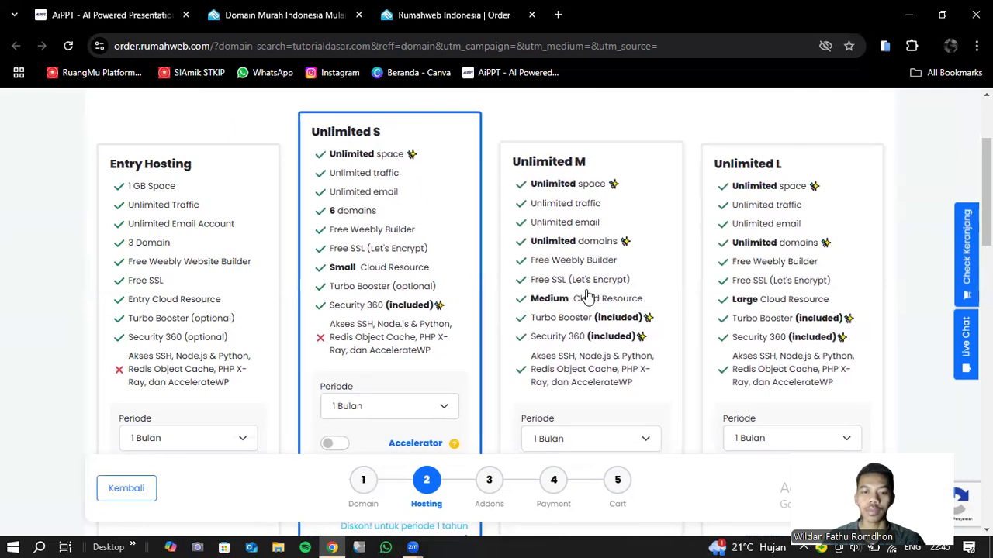
{"action": "scroll", "coordinate": [587, 295], "scroll_direction": "down", "scroll_amount": 3}
{"action": "scroll", "coordinate": [542, 287], "scroll_direction": "up", "scroll_amount": 1}
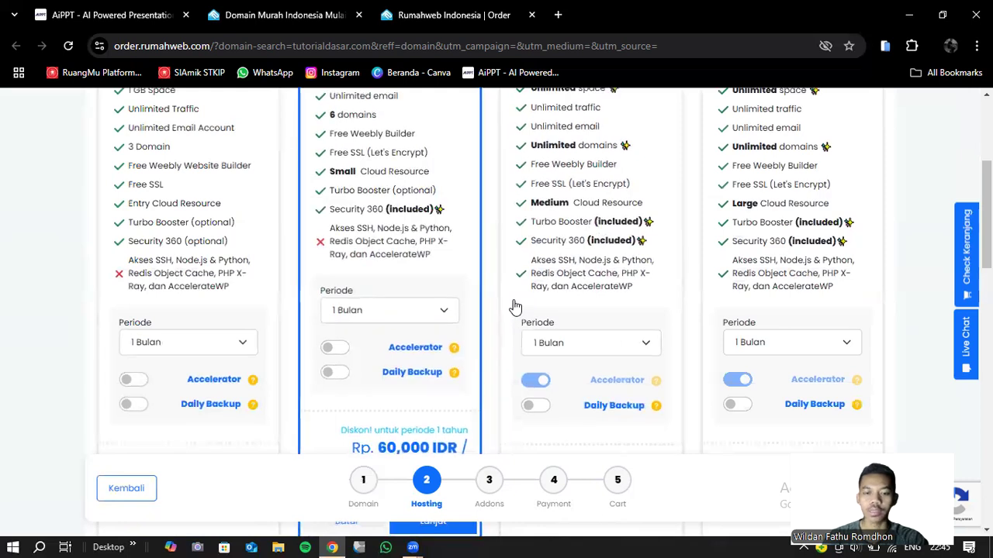
{"action": "scroll", "coordinate": [514, 306], "scroll_direction": "down", "scroll_amount": 3}
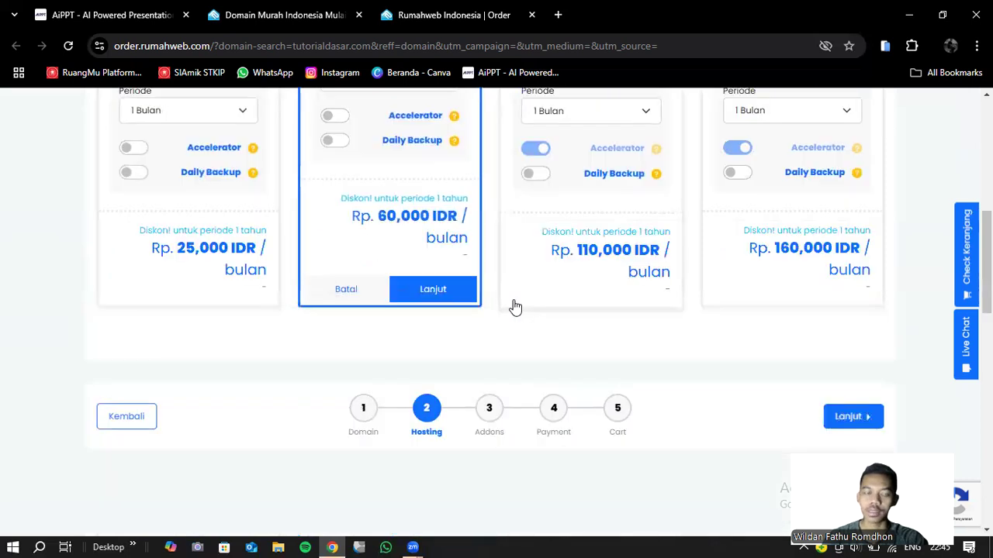
{"action": "left_click", "coordinate": [433, 303]}
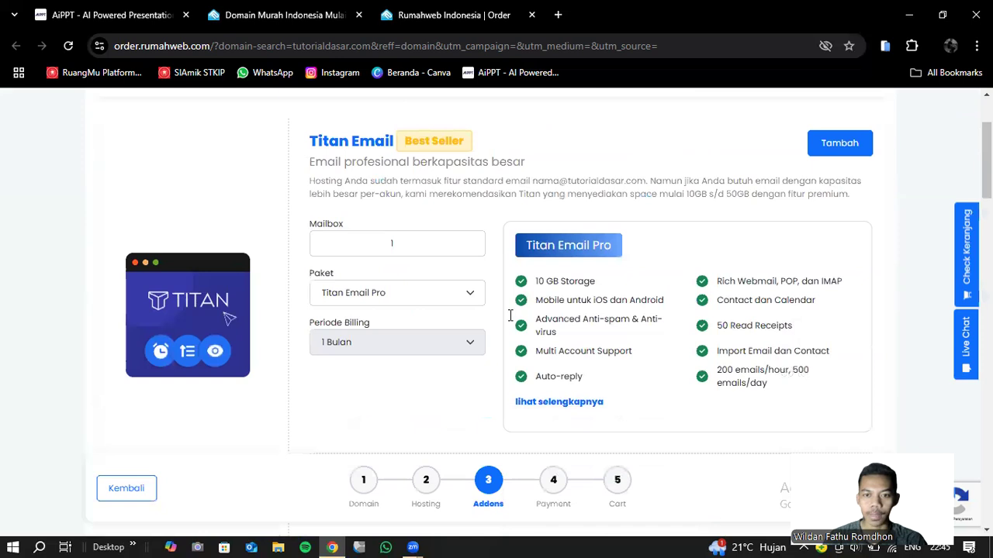
Step: Keep the Titan Email mailbox count at 1
{"action": "scroll", "coordinate": [509, 316], "scroll_direction": "up", "scroll_amount": 1}
{"action": "left_click", "coordinate": [398, 271]}
{"action": "key", "text": "BackSpace"}
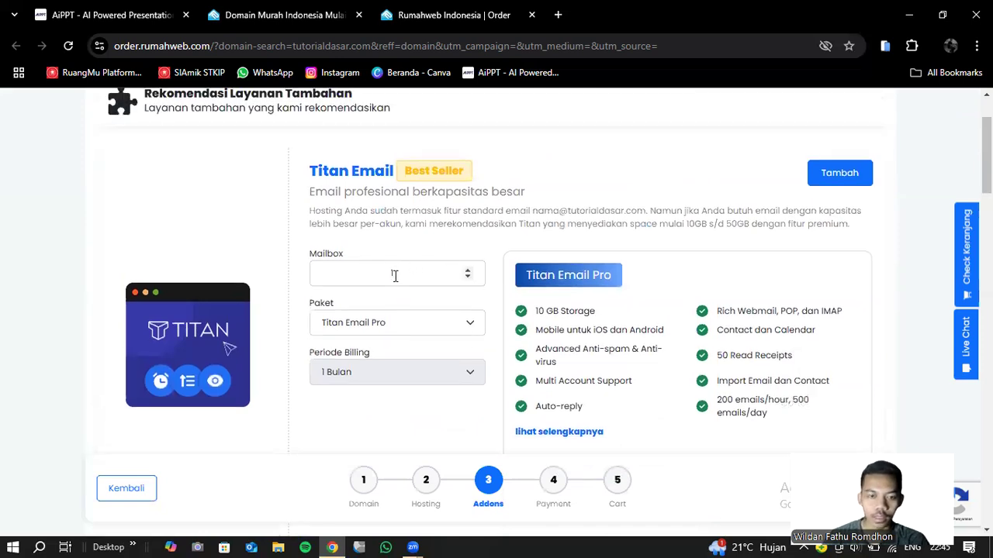
{"action": "left_click", "coordinate": [466, 272]}
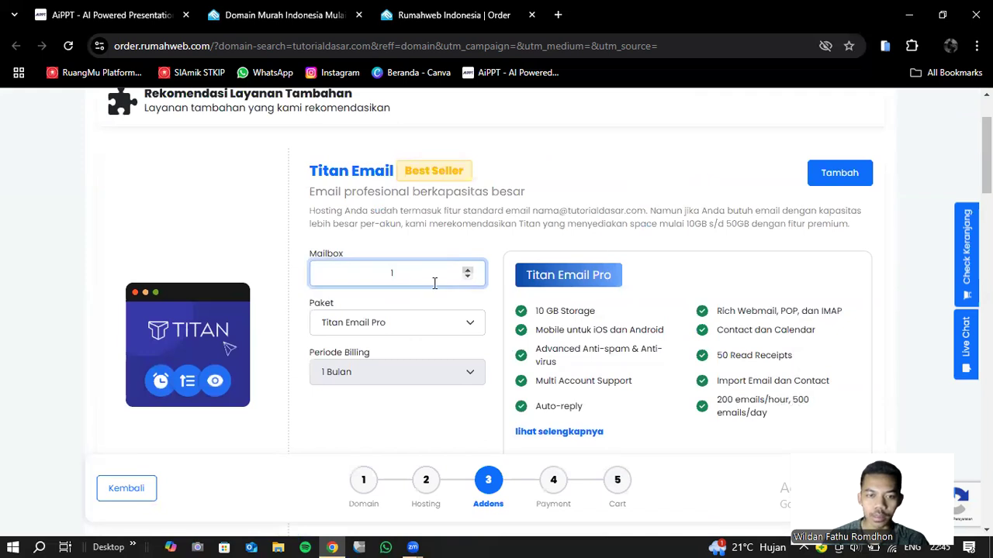
Step: Skip the remaining add-ons and advance to the Payment step
{"action": "scroll", "coordinate": [597, 249], "scroll_direction": "down", "scroll_amount": 2}
{"action": "scroll", "coordinate": [597, 249], "scroll_direction": "down", "scroll_amount": 1}
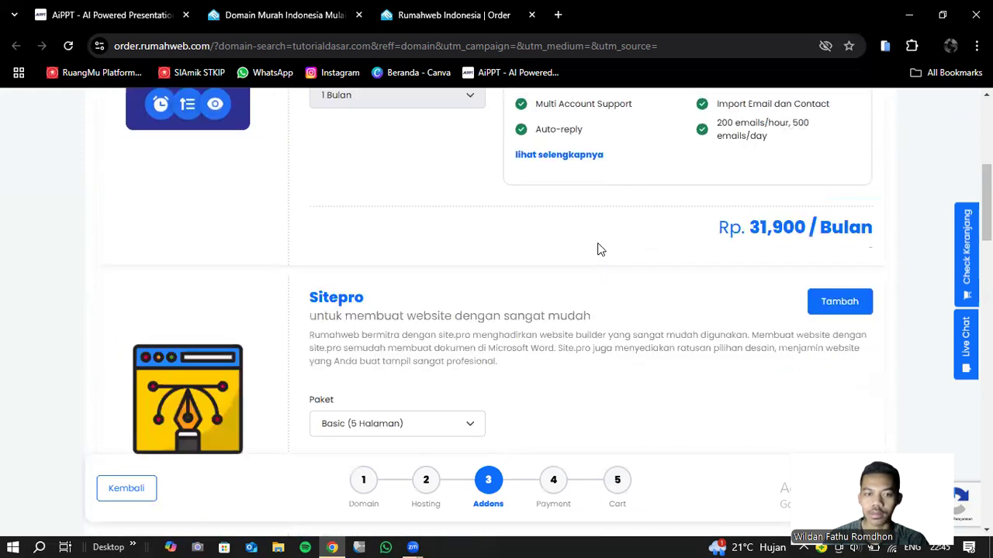
{"action": "scroll", "coordinate": [597, 249], "scroll_direction": "up", "scroll_amount": 2}
{"action": "scroll", "coordinate": [597, 249], "scroll_direction": "up", "scroll_amount": 2}
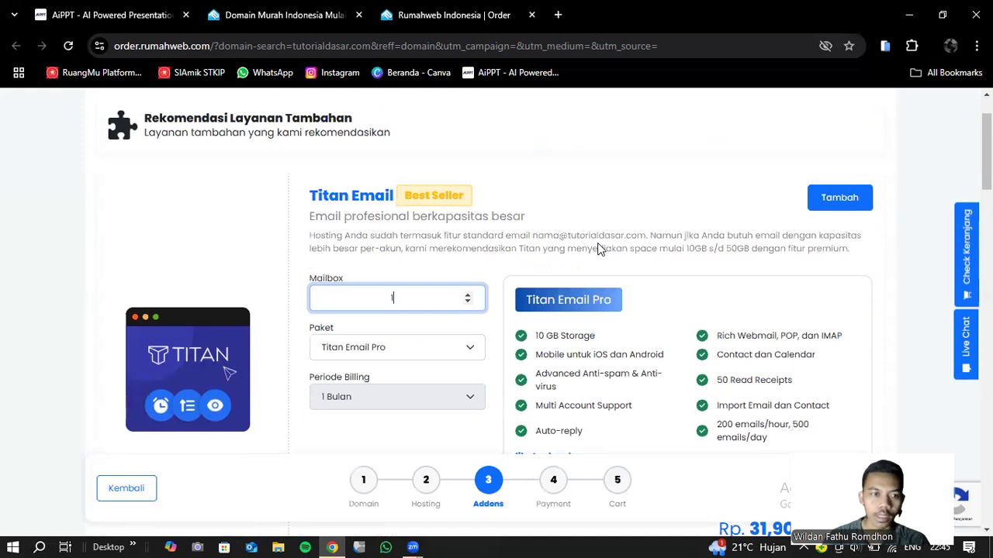
{"action": "scroll", "coordinate": [597, 249], "scroll_direction": "up", "scroll_amount": 1}
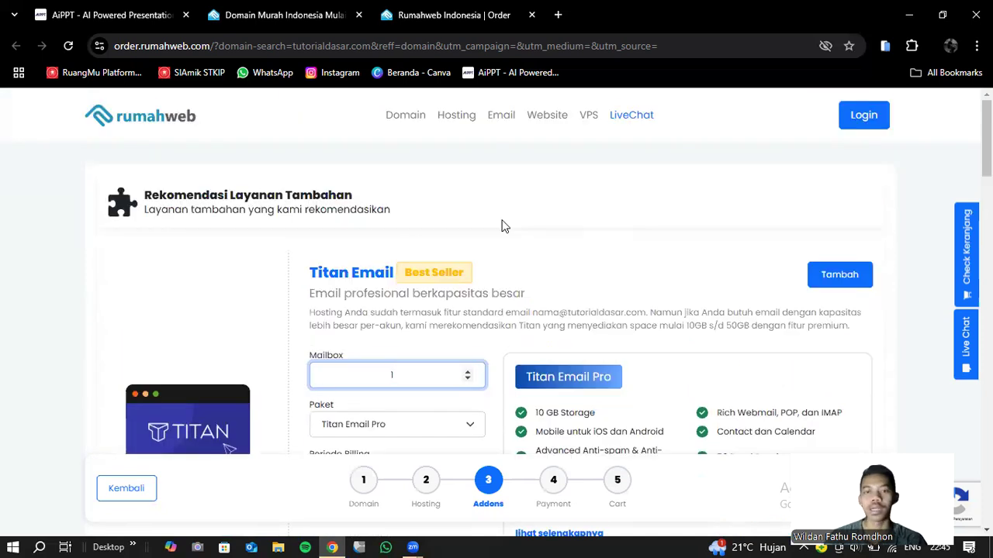
{"action": "scroll", "coordinate": [501, 225], "scroll_direction": "down", "scroll_amount": 5}
{"action": "scroll", "coordinate": [501, 224], "scroll_direction": "down", "scroll_amount": 10}
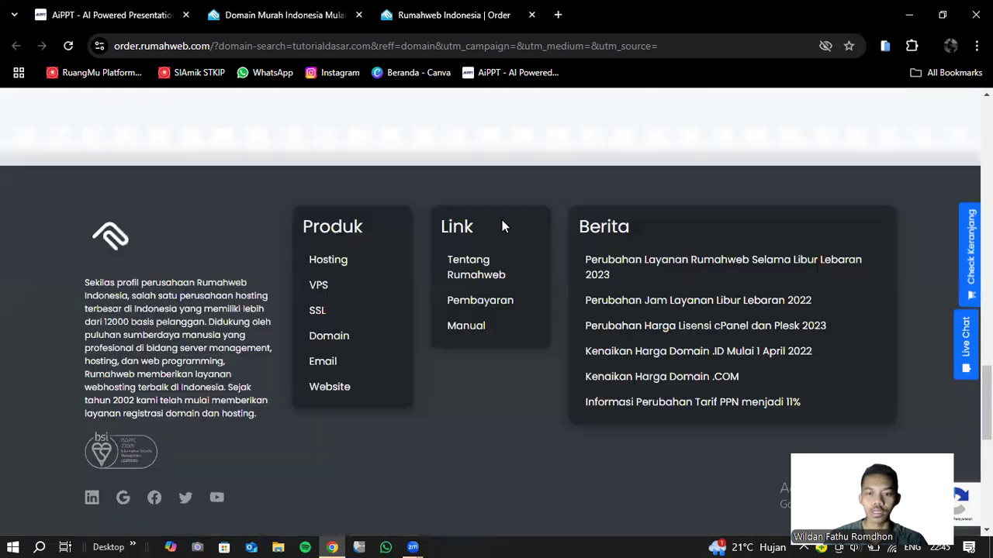
{"action": "scroll", "coordinate": [502, 225], "scroll_direction": "up", "scroll_amount": 12}
{"action": "scroll", "coordinate": [502, 225], "scroll_direction": "down", "scroll_amount": 3}
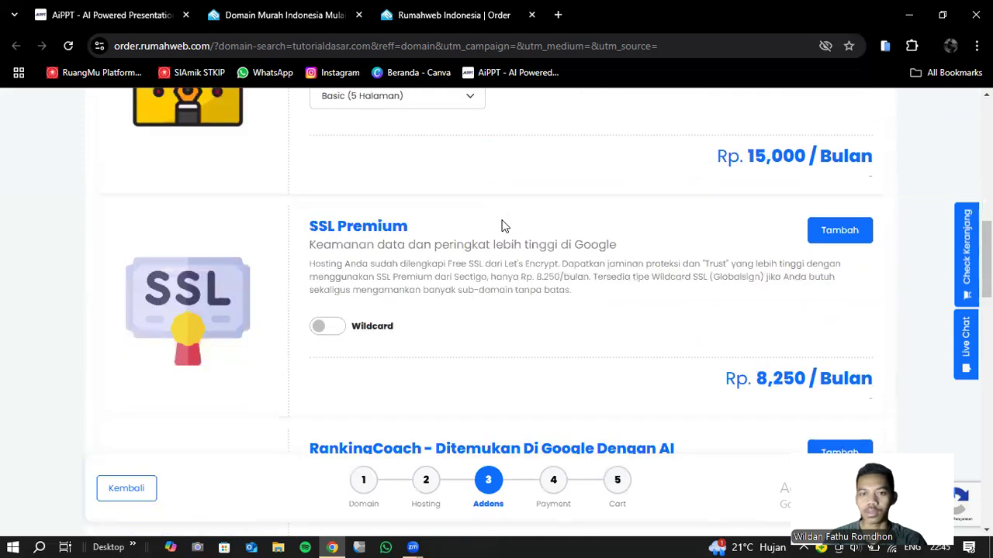
{"action": "scroll", "coordinate": [502, 225], "scroll_direction": "down", "scroll_amount": 6}
{"action": "scroll", "coordinate": [851, 261], "scroll_direction": "down", "scroll_amount": 1}
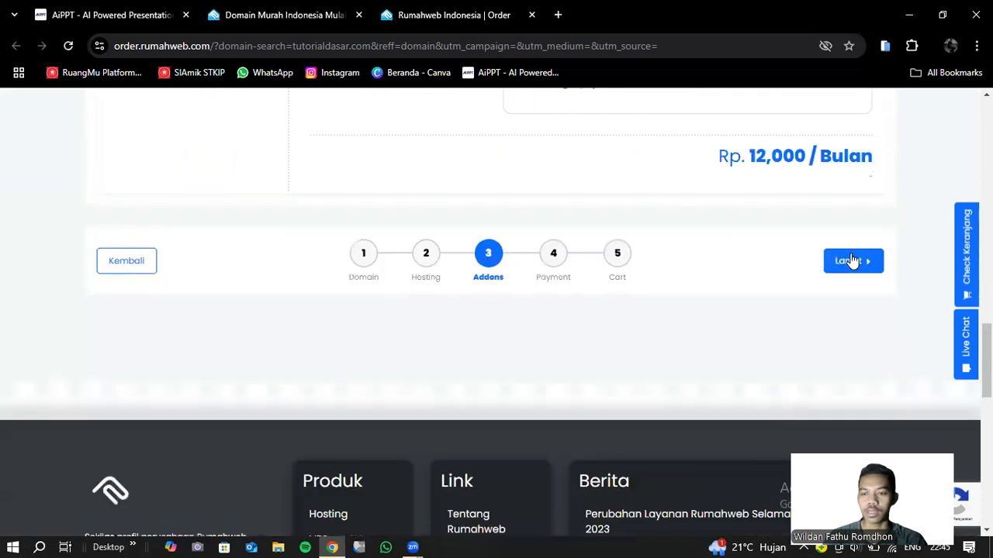
{"action": "left_click", "coordinate": [852, 261]}
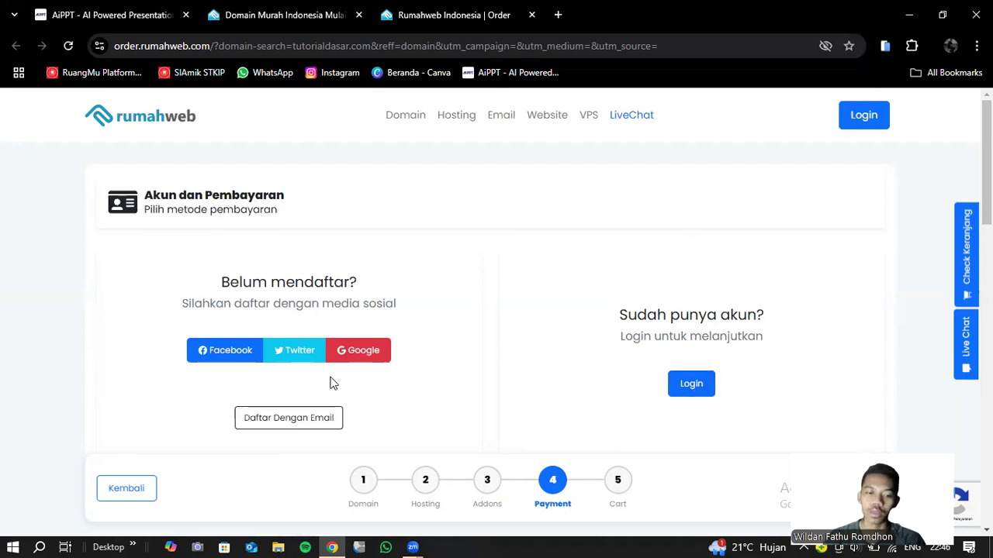
{"action": "left_click", "coordinate": [281, 421]}
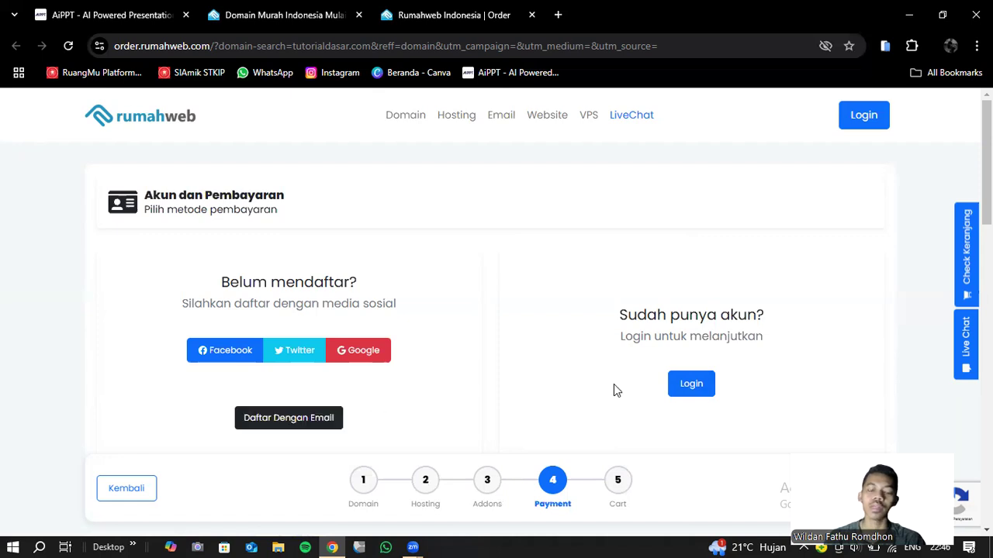
Step: Attempt a Google login, then choose Registrasi on the 'Akun Tidak Valid' notice
{"action": "left_click", "coordinate": [692, 383]}
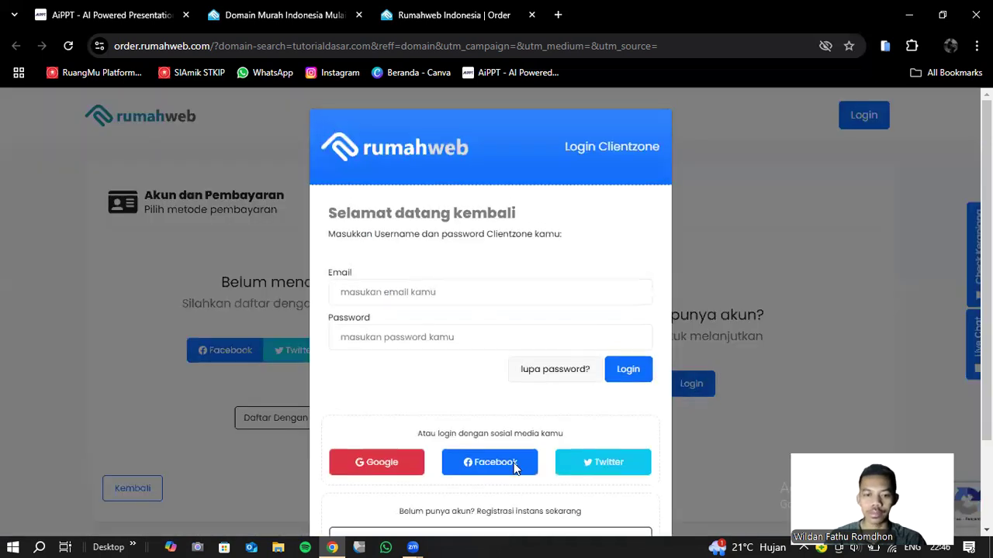
{"action": "left_click", "coordinate": [409, 468]}
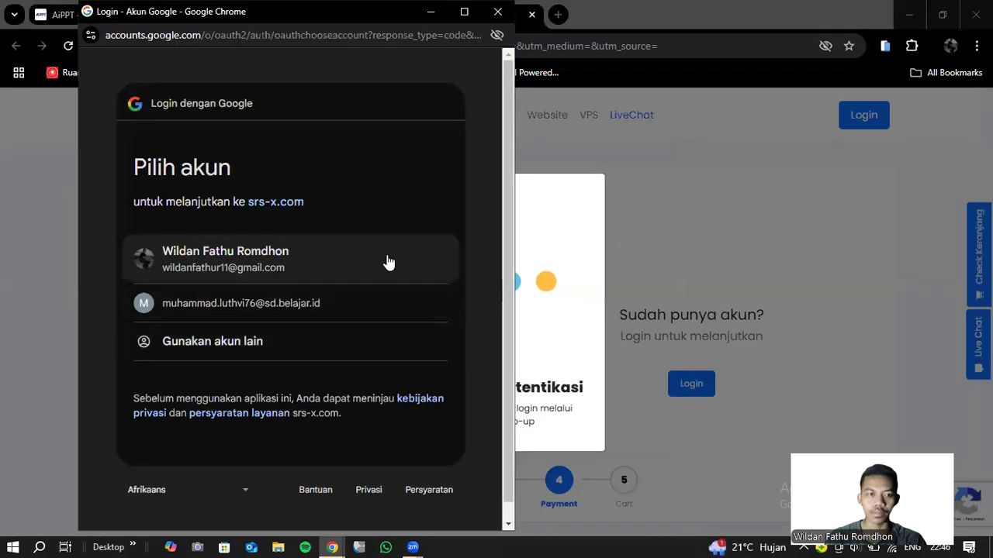
{"action": "left_click", "coordinate": [388, 260]}
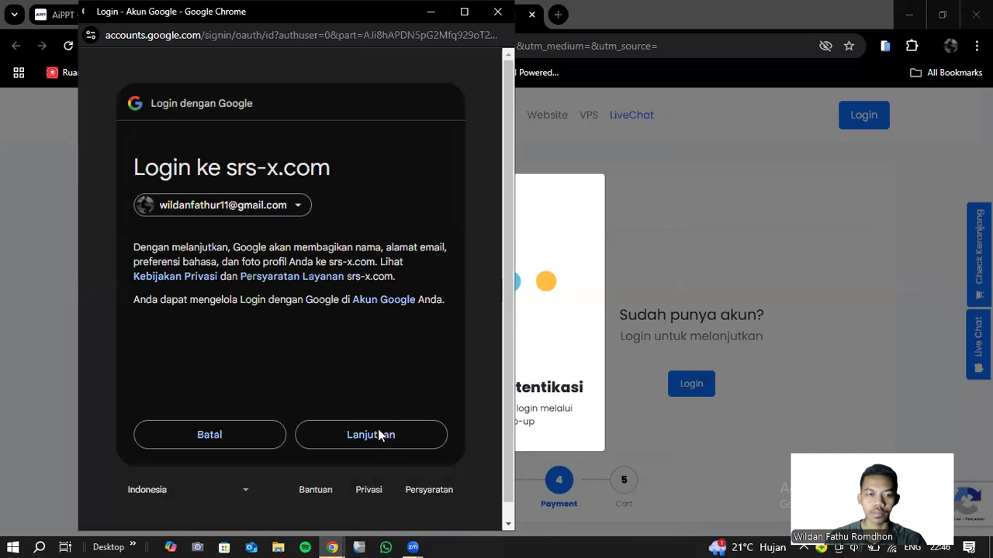
{"action": "left_click", "coordinate": [379, 436]}
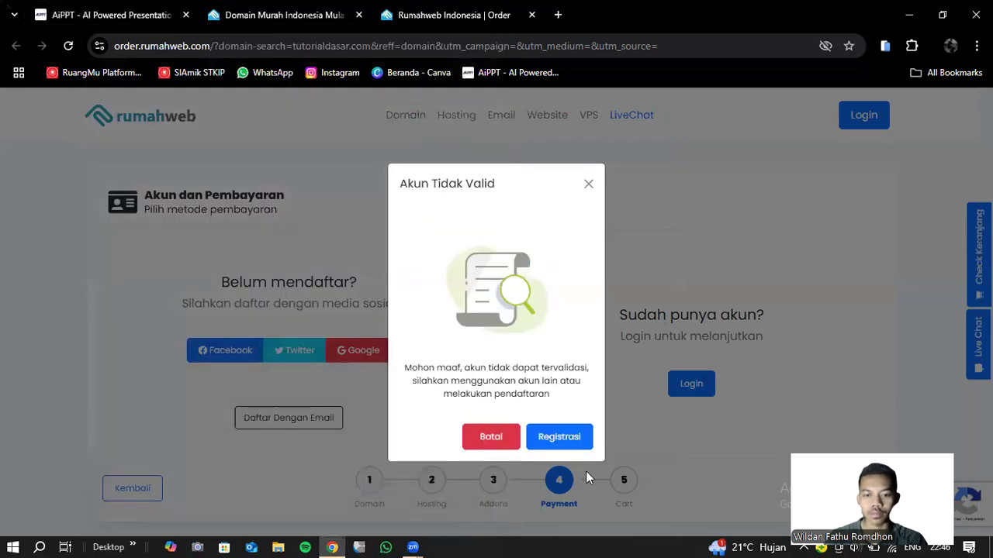
{"action": "left_click", "coordinate": [560, 437]}
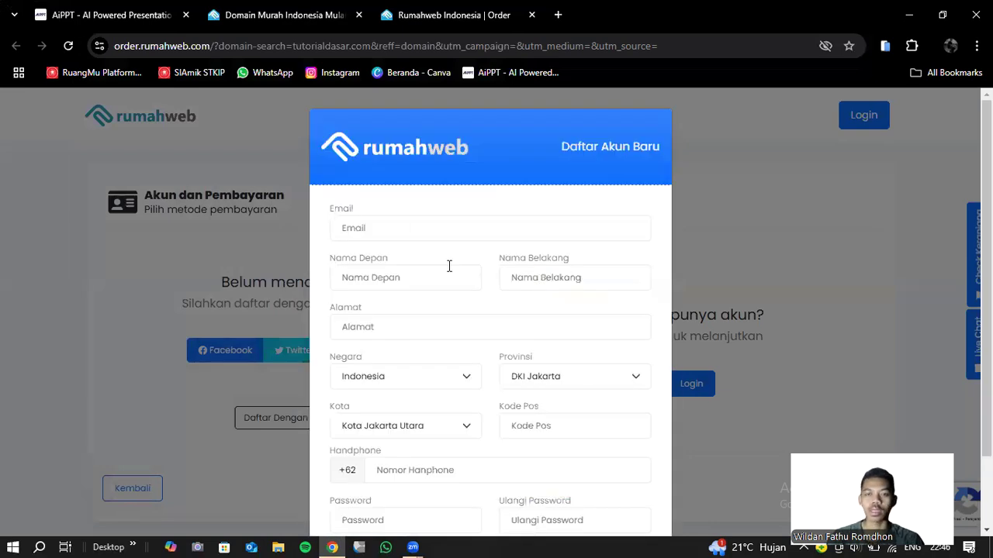
Step: Fill in the account e-mail, first name and last name
{"action": "left_click", "coordinate": [377, 228]}
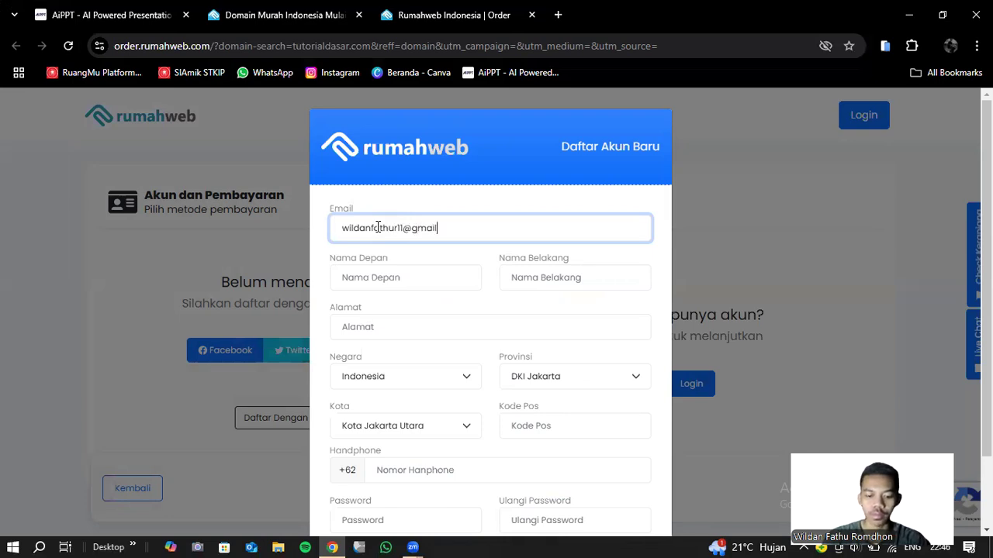
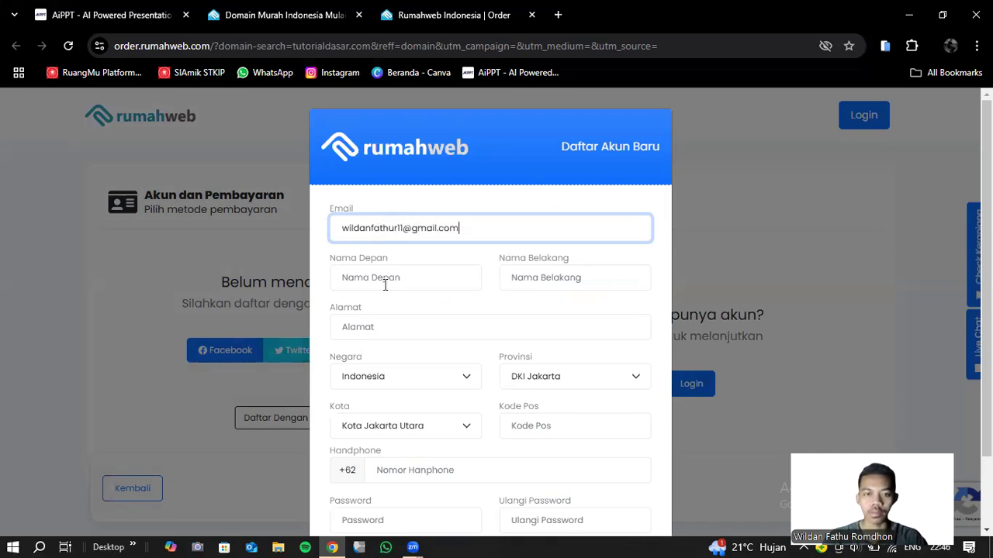
{"action": "left_click", "coordinate": [393, 281]}
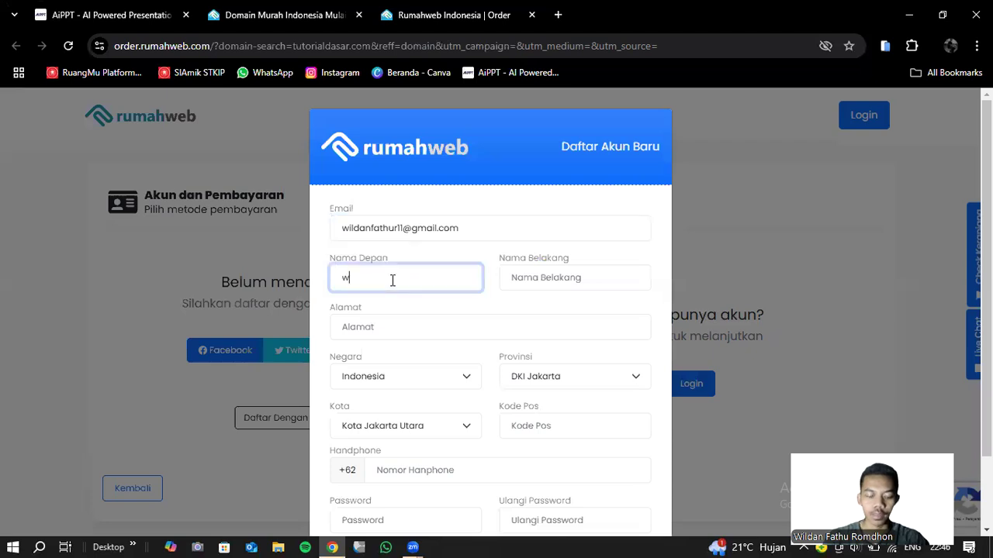
{"action": "left_click", "coordinate": [557, 281]}
Step: Enter the street address in the Alamat field, correcting stray letters
{"action": "left_click", "coordinate": [477, 329]}
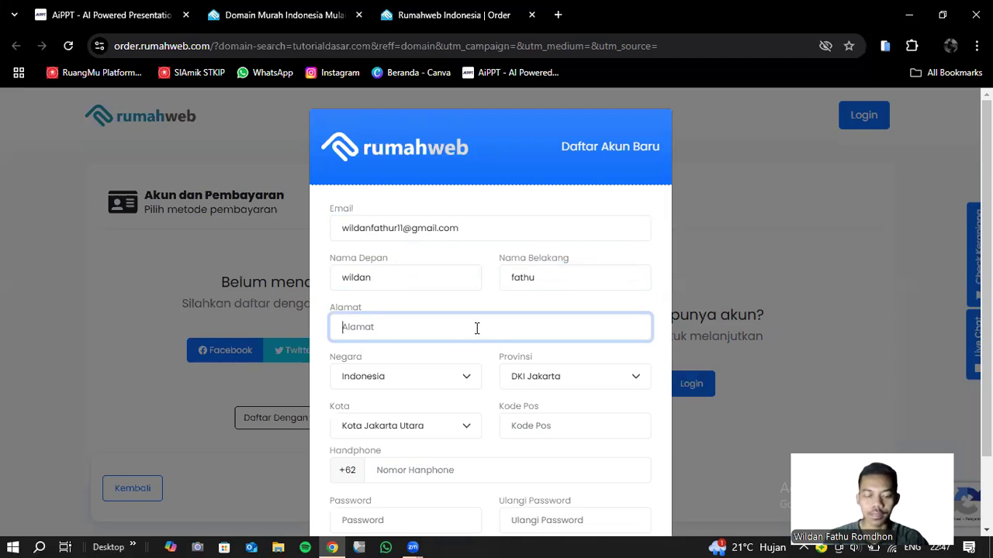
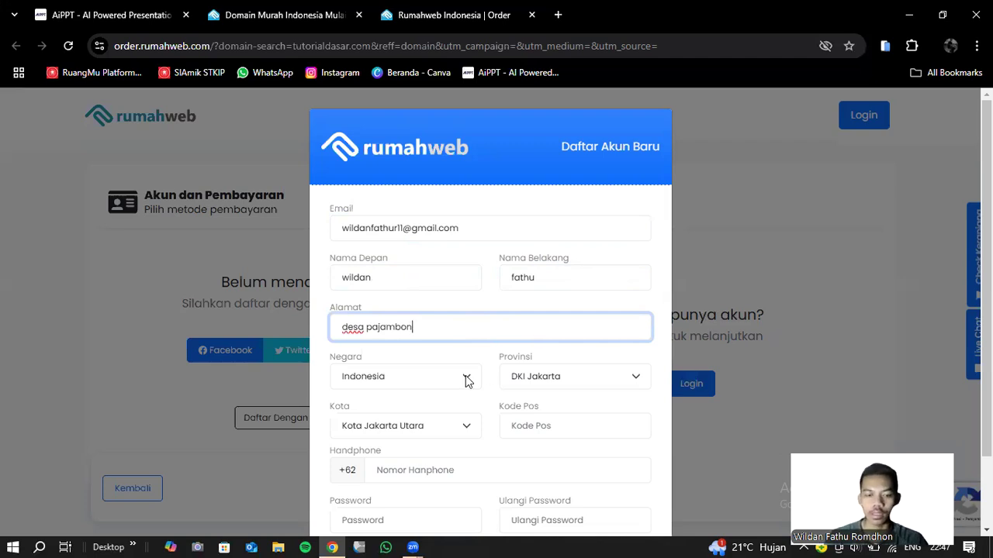
{"action": "scroll", "coordinate": [466, 306], "scroll_direction": "down", "scroll_amount": 1}
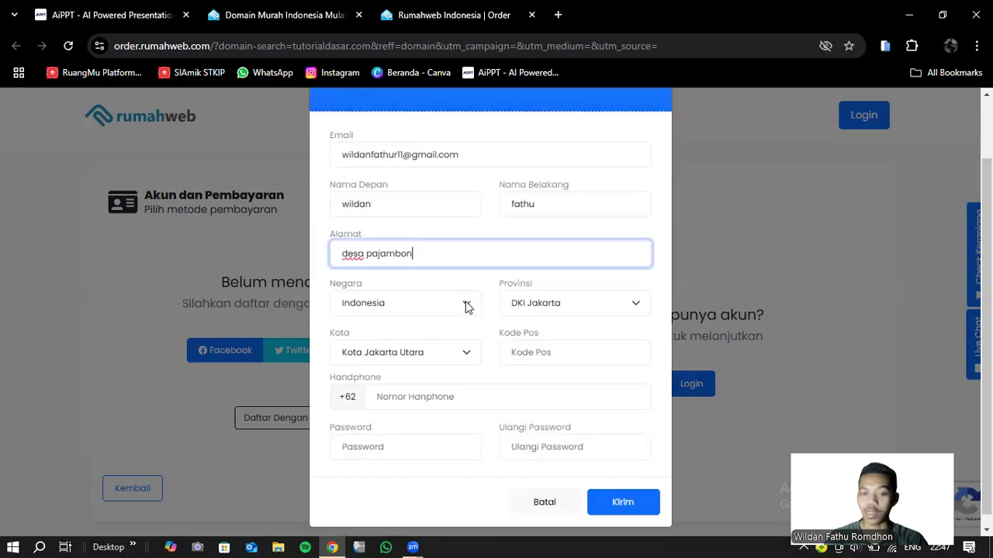
Step: Set country Indonesia, province Jawa Barat and city Kota Bandung
{"action": "left_click", "coordinate": [466, 305]}
{"action": "left_click", "coordinate": [576, 312]}
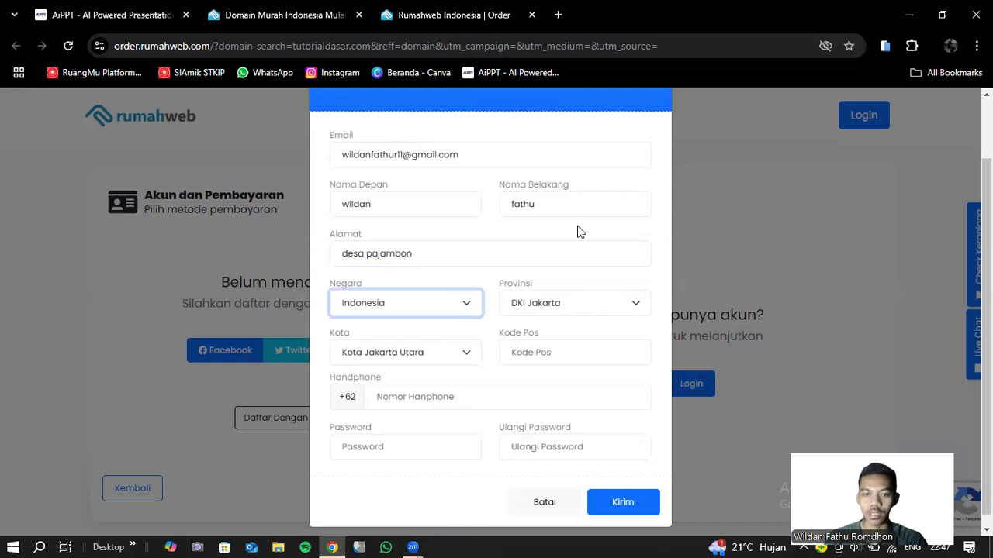
{"action": "left_click", "coordinate": [570, 304]}
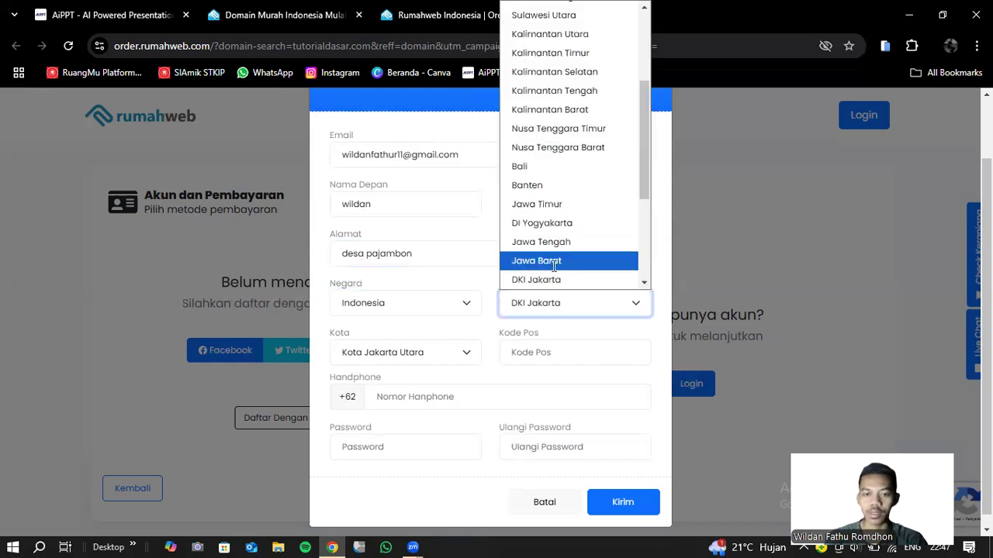
{"action": "left_click", "coordinate": [553, 262]}
{"action": "left_click", "coordinate": [469, 356]}
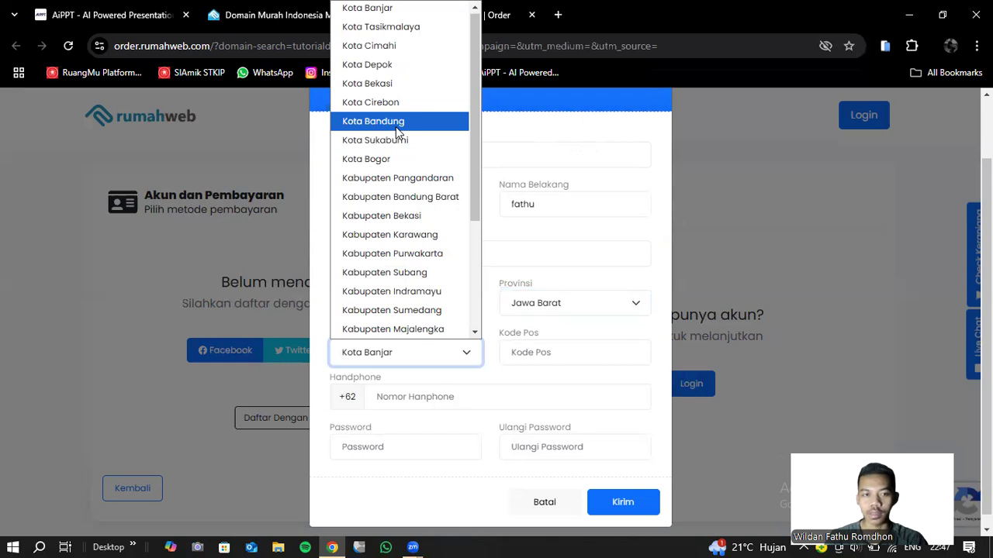
{"action": "left_click", "coordinate": [398, 124]}
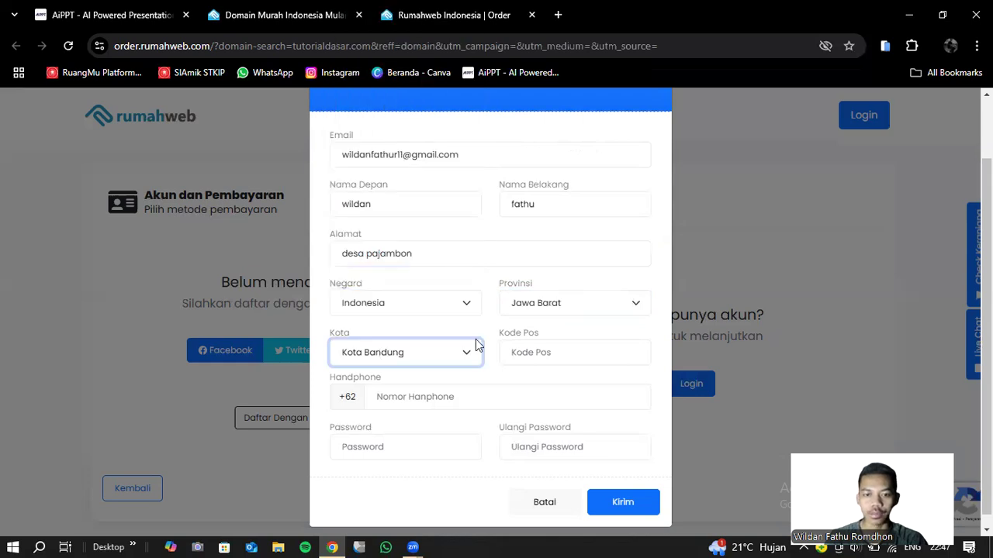
Step: Fill in the postal code and mobile phone number
{"action": "left_click", "coordinate": [564, 355]}
{"action": "type", "text": "4555"}
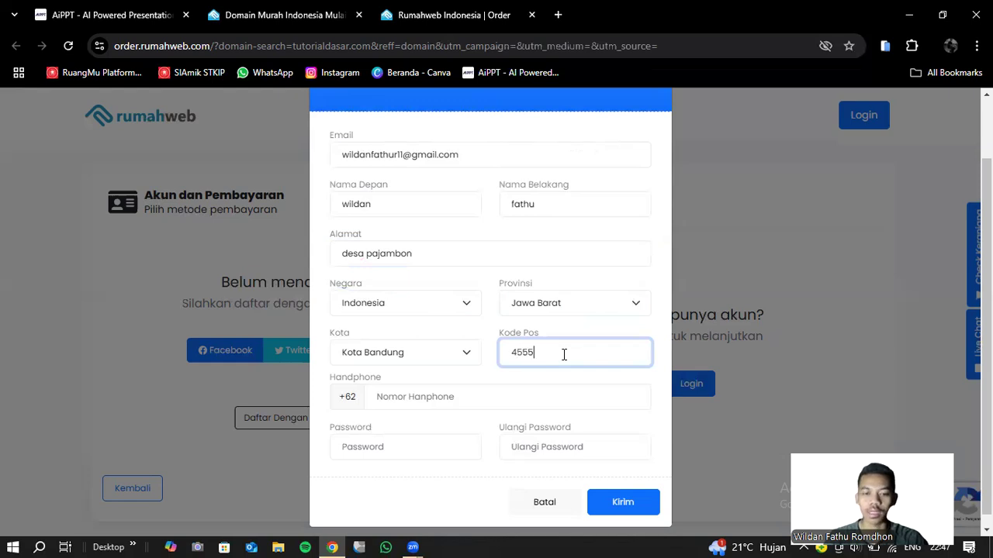
{"action": "type", "text": "3"}
{"action": "left_click", "coordinate": [475, 394]}
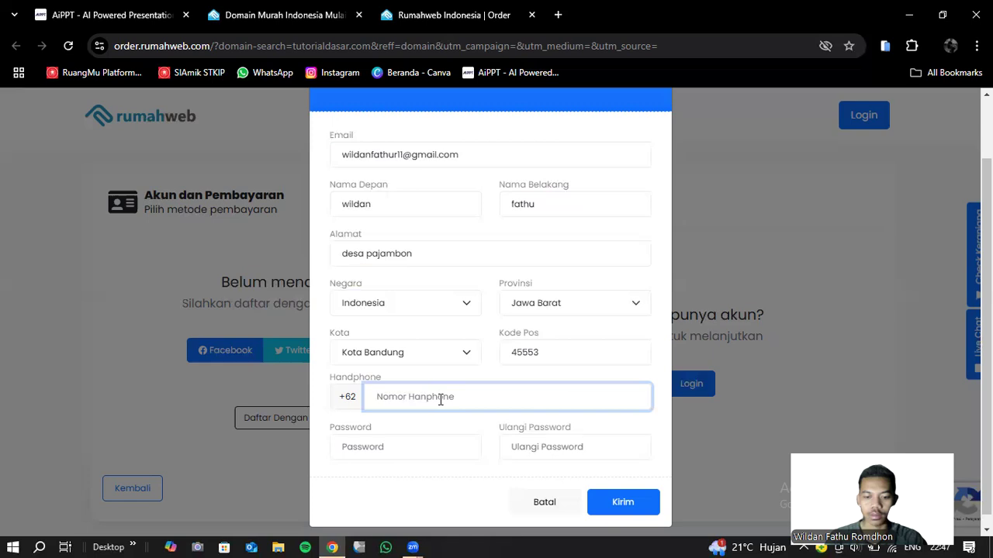
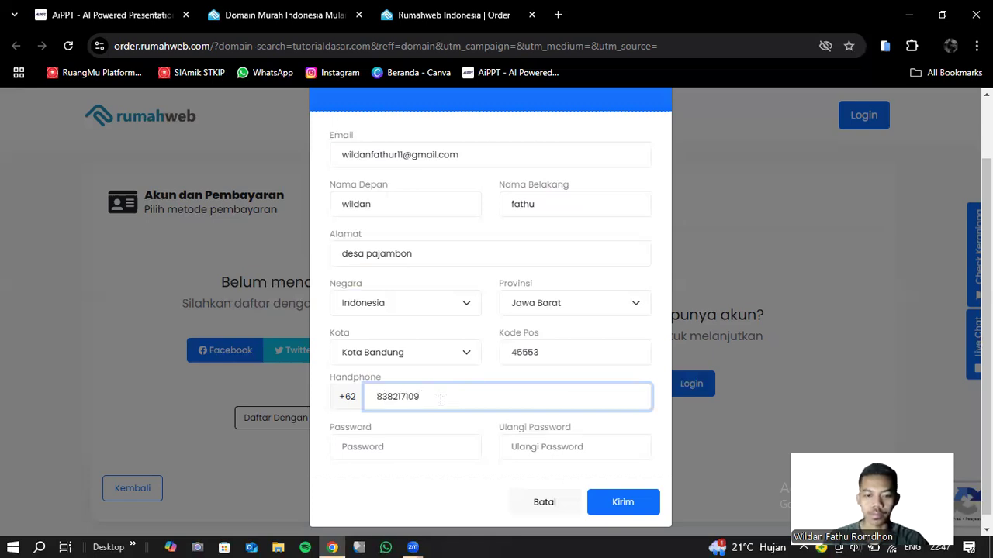
{"action": "left_click", "coordinate": [400, 448]}
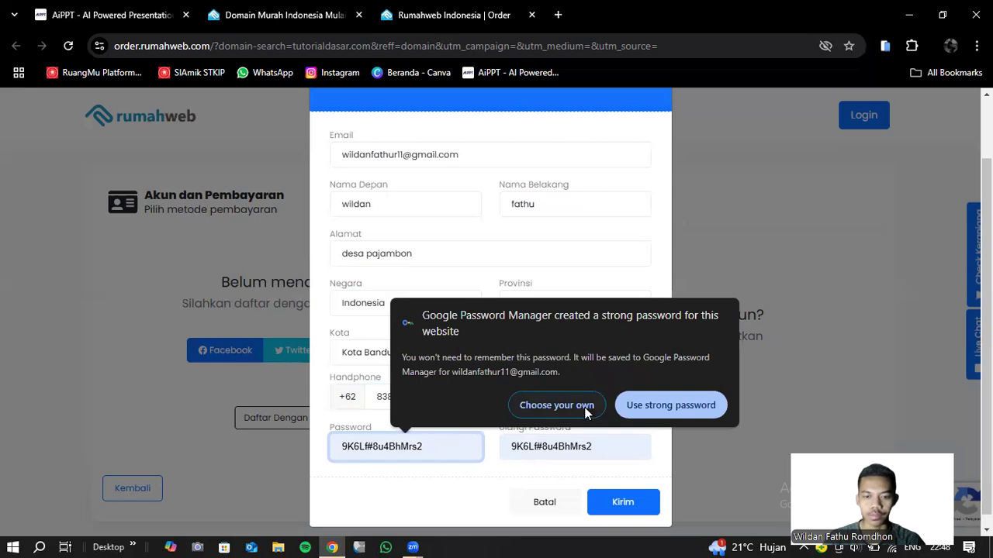
Step: Enter a self-chosen password in Password and Ulangi Password, then submit with Kirim
{"action": "left_click", "coordinate": [449, 456]}
{"action": "left_click", "coordinate": [446, 450]}
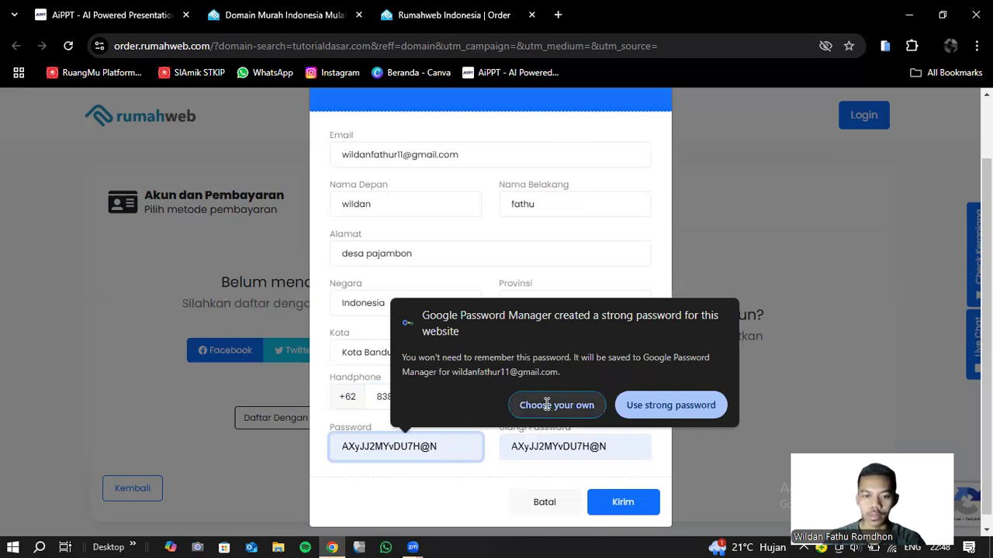
{"action": "left_click", "coordinate": [449, 438]}
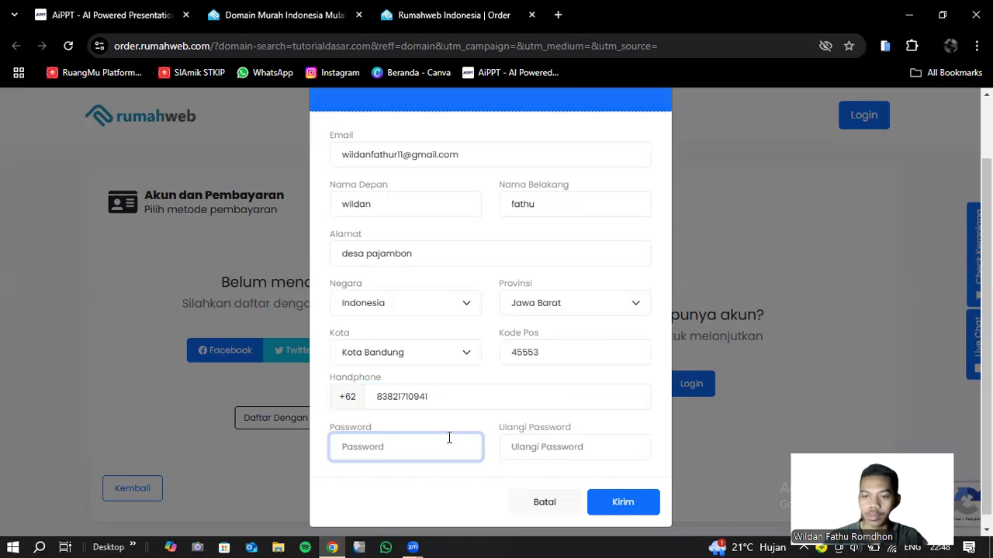
{"action": "type", "text": "••••••••••"}
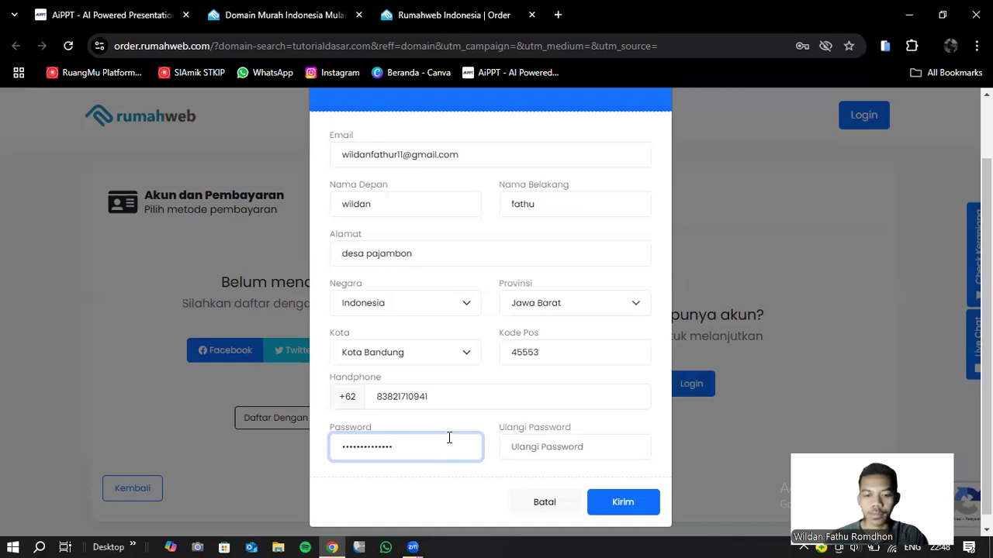
{"action": "left_click", "coordinate": [581, 445]}
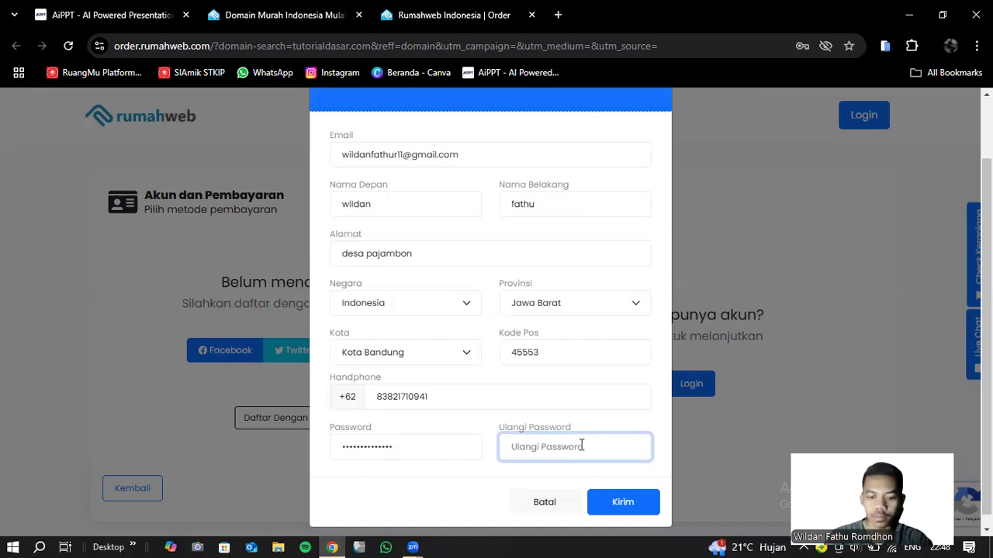
{"action": "type", "text": "*******"}
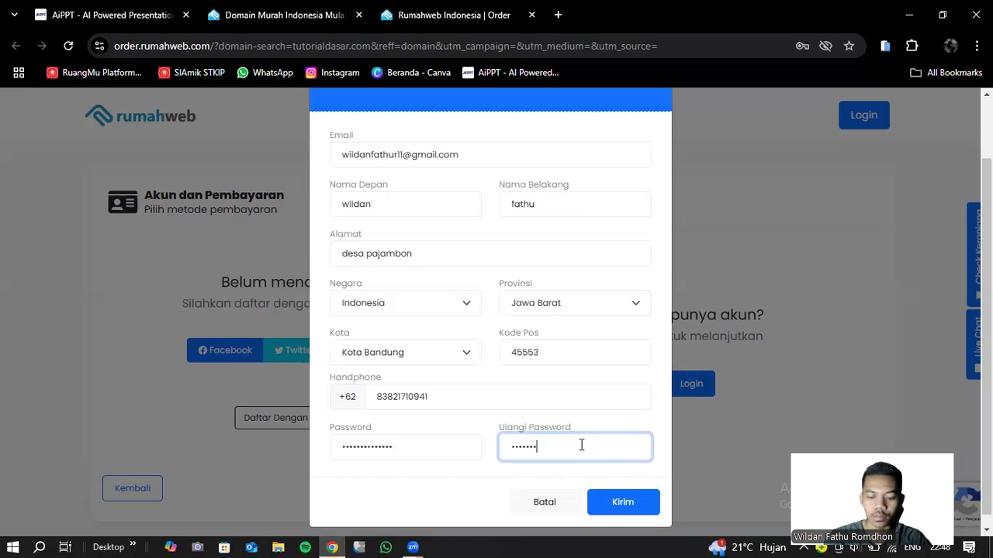
{"action": "type", "text": "******"}
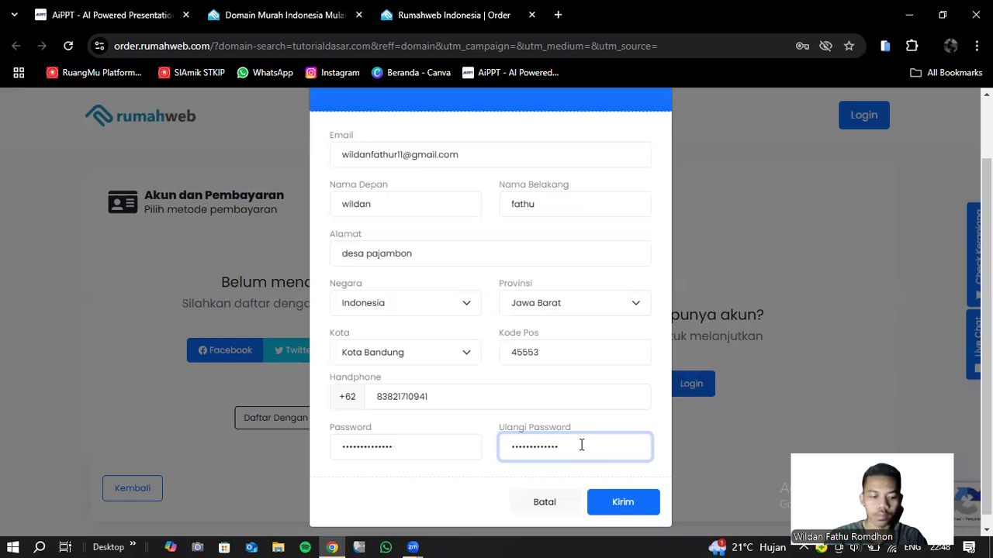
{"action": "left_click", "coordinate": [622, 506]}
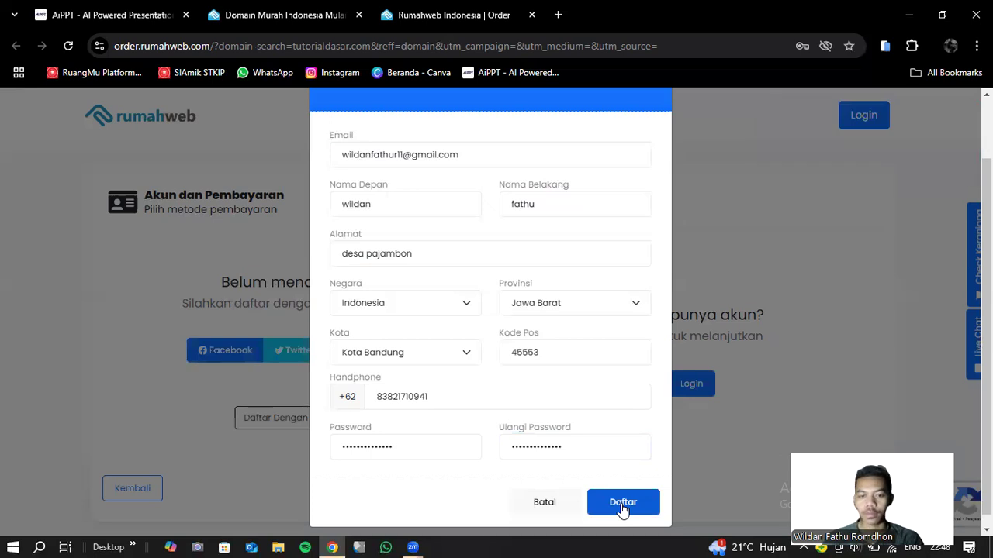
Step: Replace the suggested password with a self-chosen one, fill Ulangi Password, and submit the registration
{"action": "left_click_drag", "start_coordinate": [420, 450], "coordinate": [320, 455]}
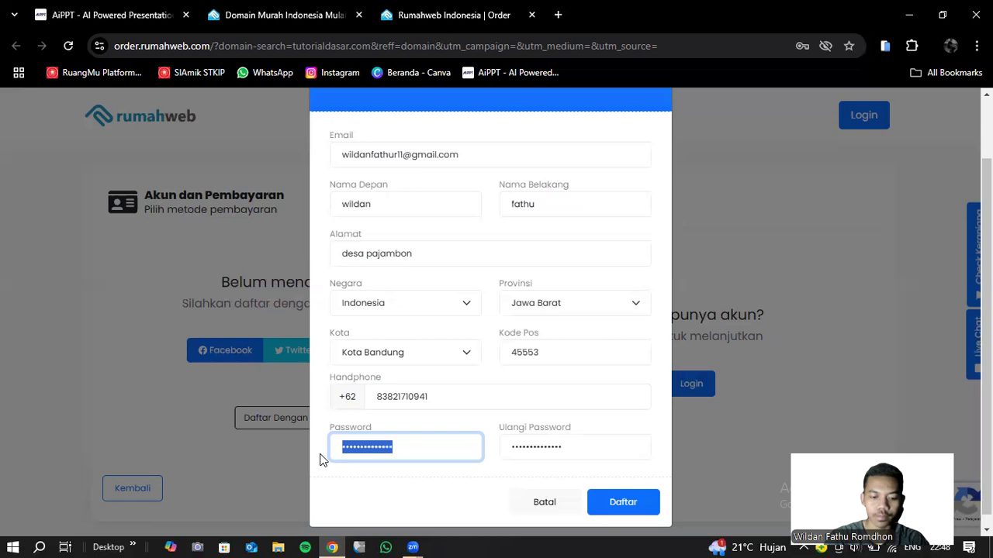
{"action": "type", "text": "••••••••"}
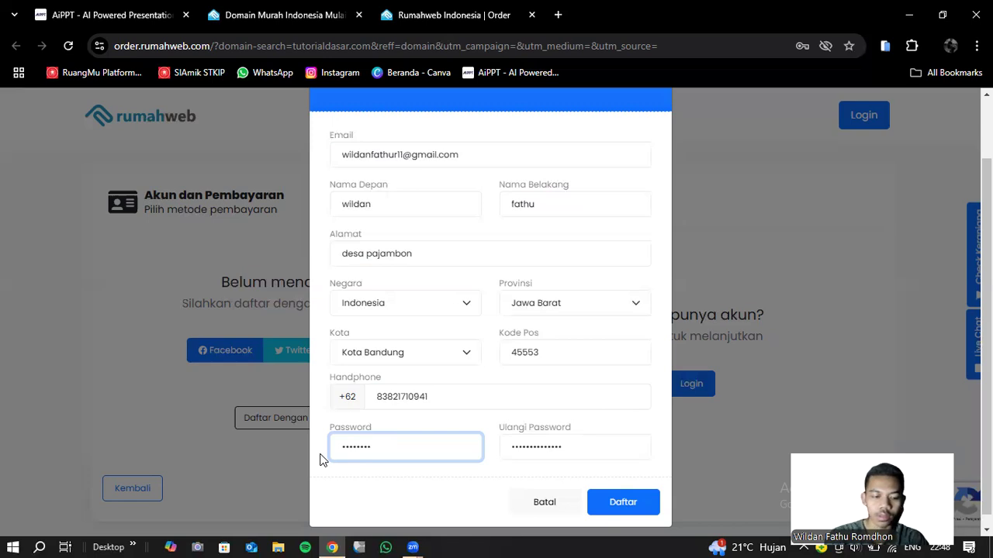
{"action": "type", "text": "••"}
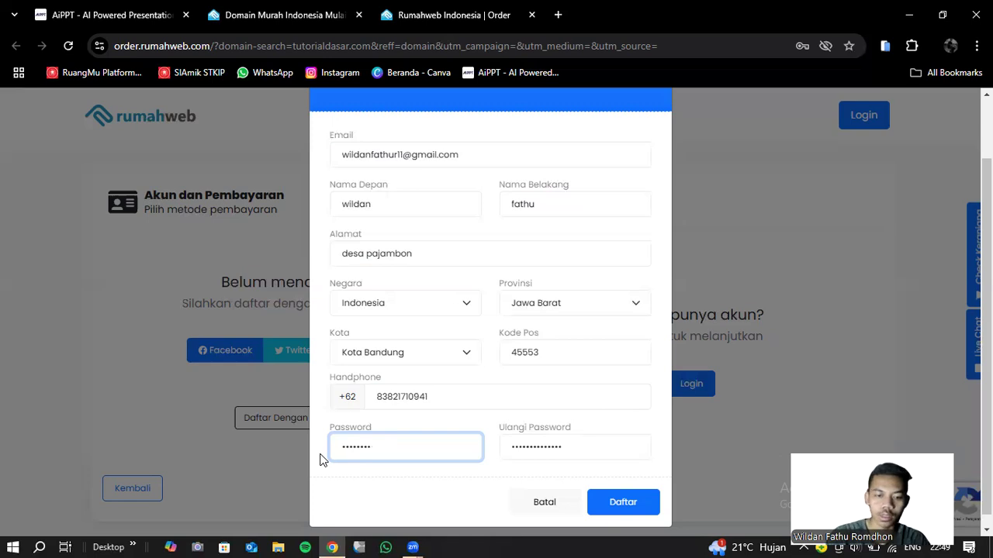
{"action": "key", "text": "BackSpace"}
{"action": "key", "text": "BackSpace"}
{"action": "key", "text": "BackSpace"}
{"action": "key", "text": "BackSpace"}
{"action": "key", "text": "BackSpace"}
{"action": "key", "text": "BackSpace"}
{"action": "key", "text": "BackSpace"}
{"action": "key", "text": "BackSpace"}
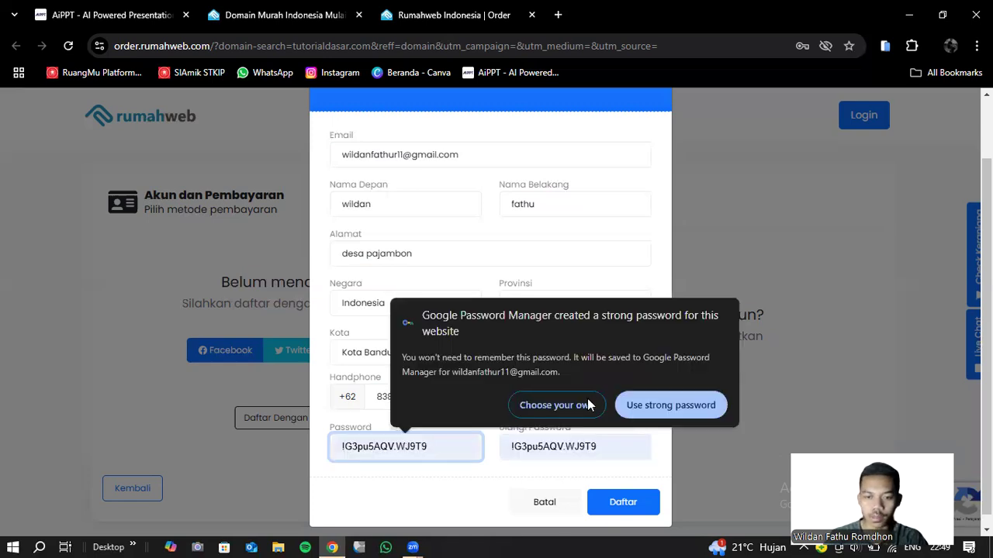
{"action": "left_click", "coordinate": [449, 449]}
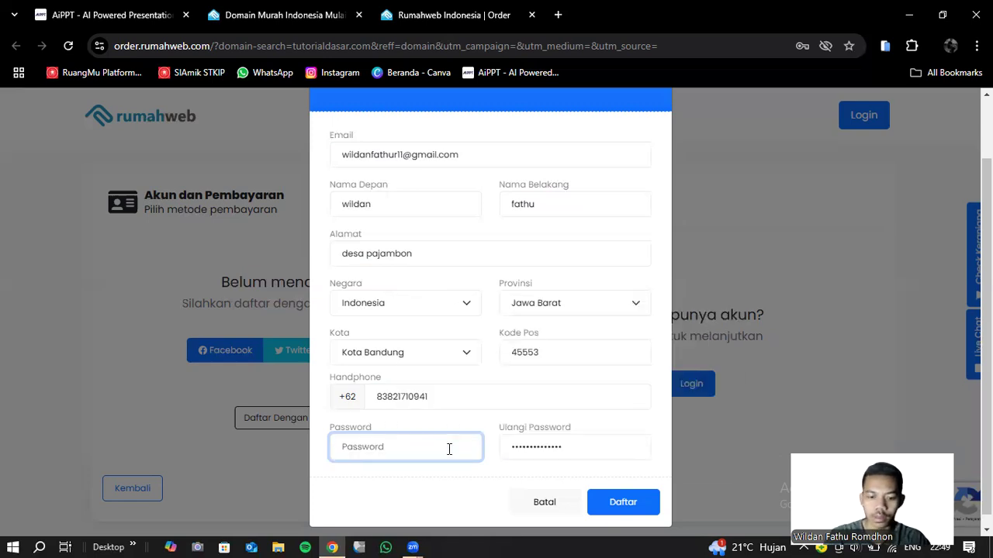
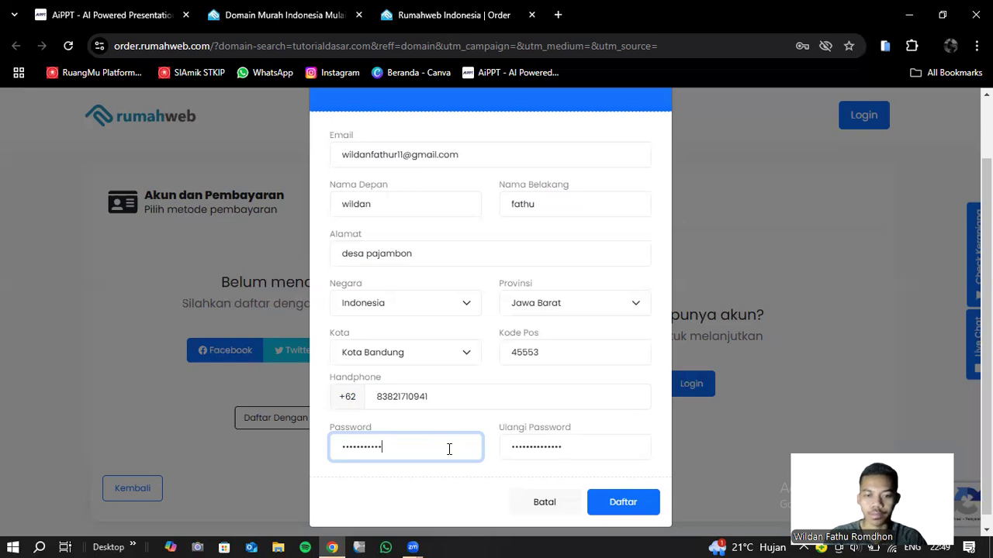
{"action": "key", "text": "Tab"}
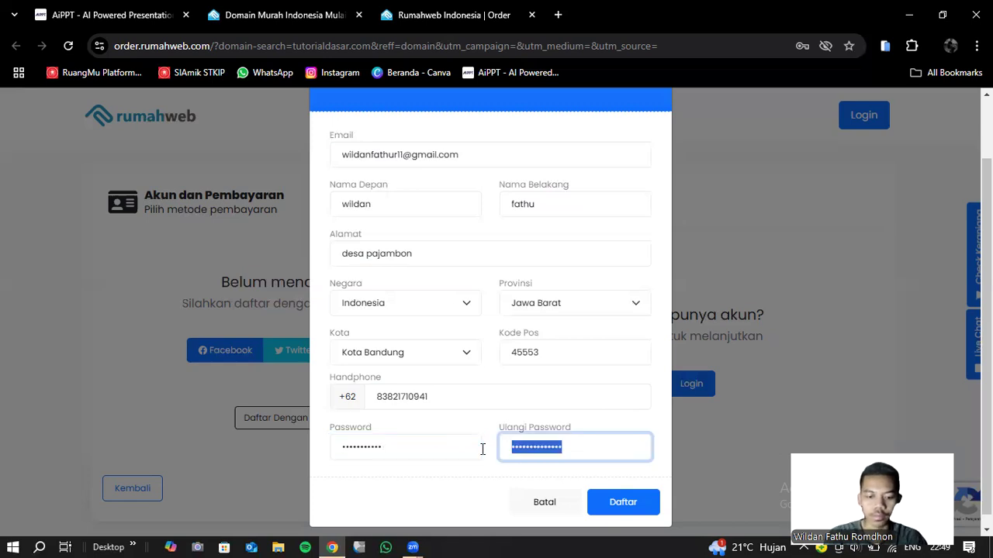
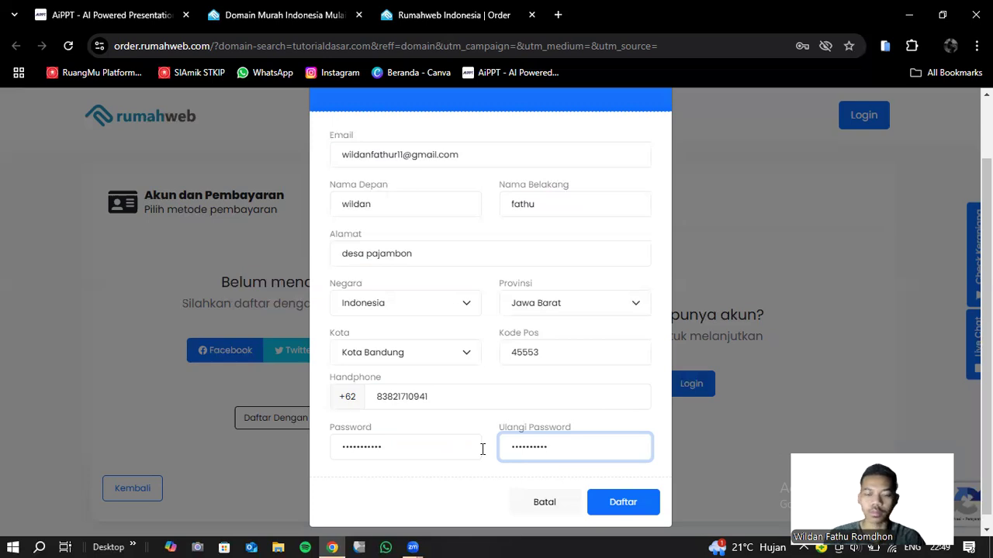
{"action": "left_click", "coordinate": [640, 503]}
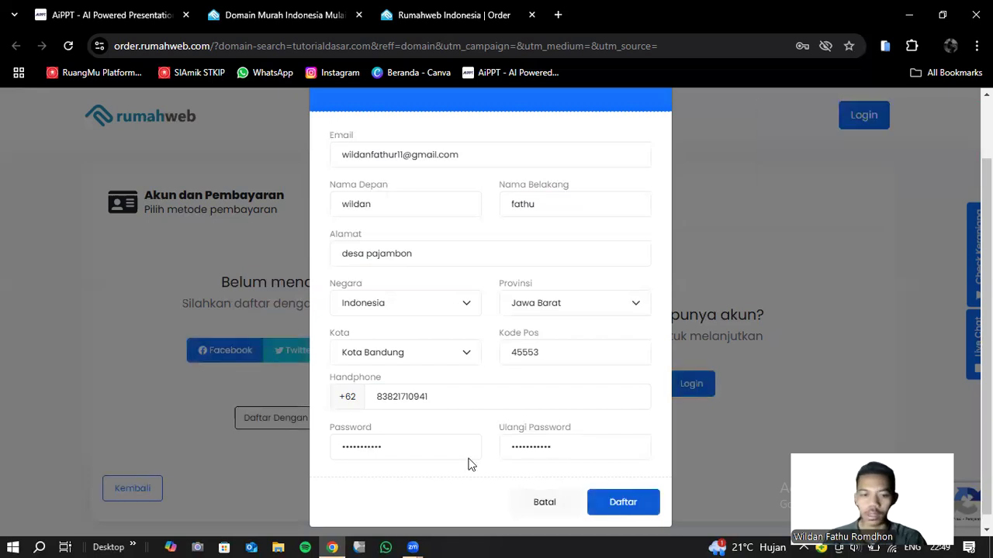
Step: Retype a self-chosen password and its confirmation, then resubmit the form with Daftar
{"action": "left_click", "coordinate": [563, 449]}
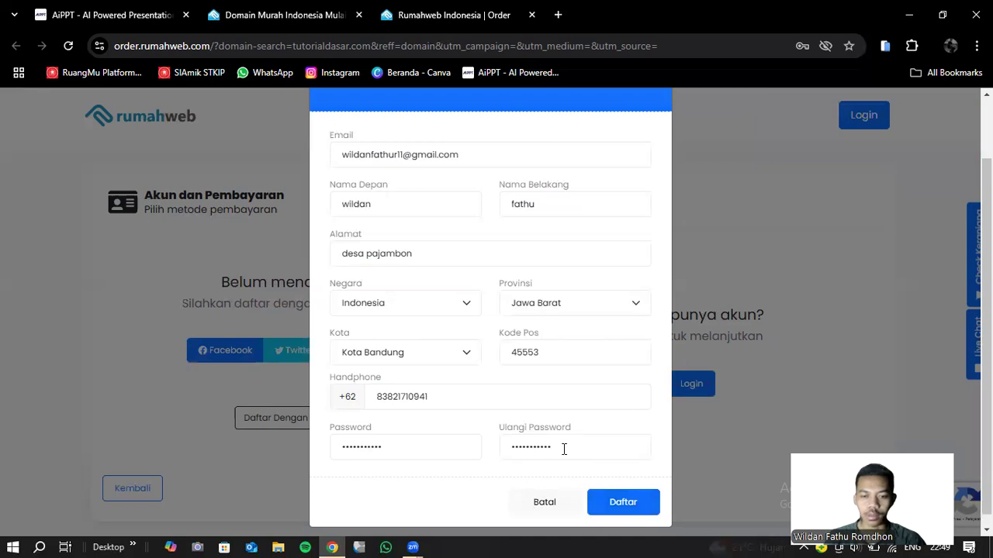
{"action": "left_click", "coordinate": [419, 451]}
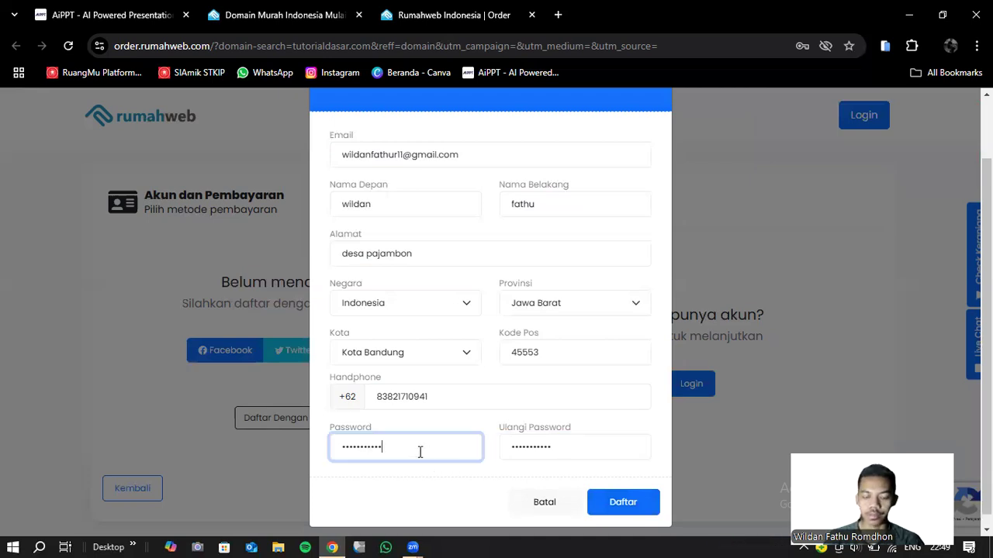
{"action": "key", "text": "BackSpace"}
{"action": "key", "text": "BackSpace"}
{"action": "key", "text": "BackSpace"}
{"action": "key", "text": "BackSpace"}
{"action": "key", "text": "BackSpace"}
{"action": "key", "text": "BackSpace"}
{"action": "key", "text": "BackSpace"}
{"action": "key", "text": "BackSpace"}
{"action": "key", "text": "BackSpace"}
{"action": "key", "text": "BackSpace"}
{"action": "key", "text": "BackSpace"}
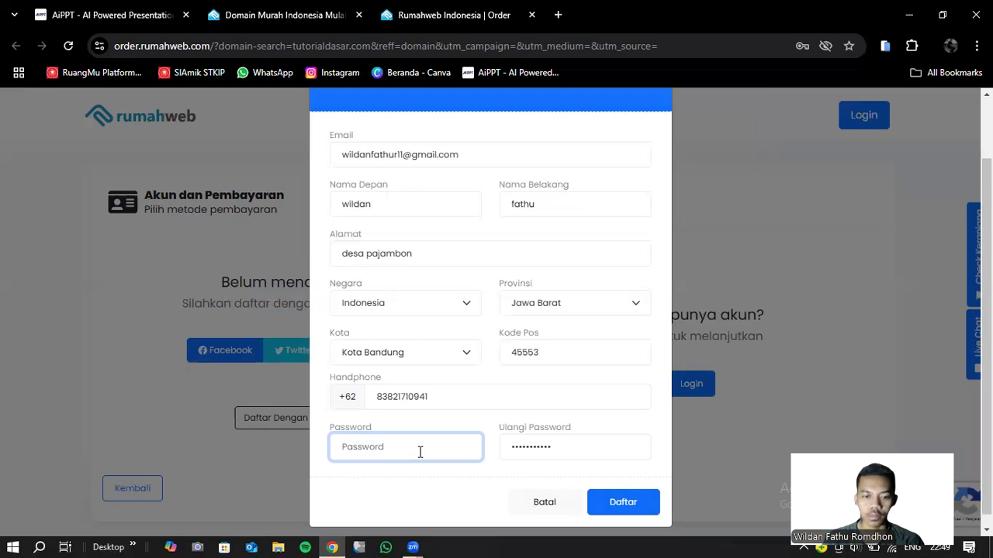
{"action": "left_click", "coordinate": [556, 404]}
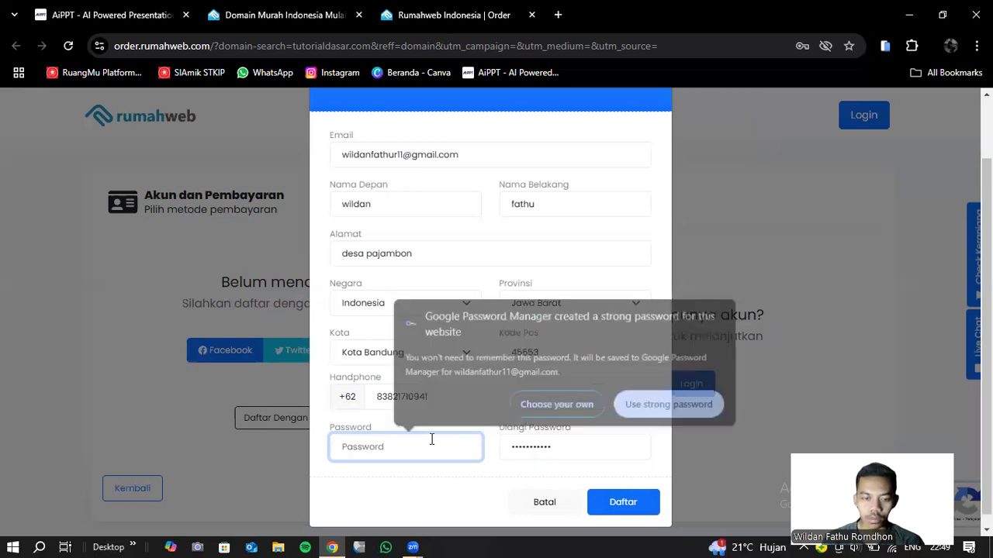
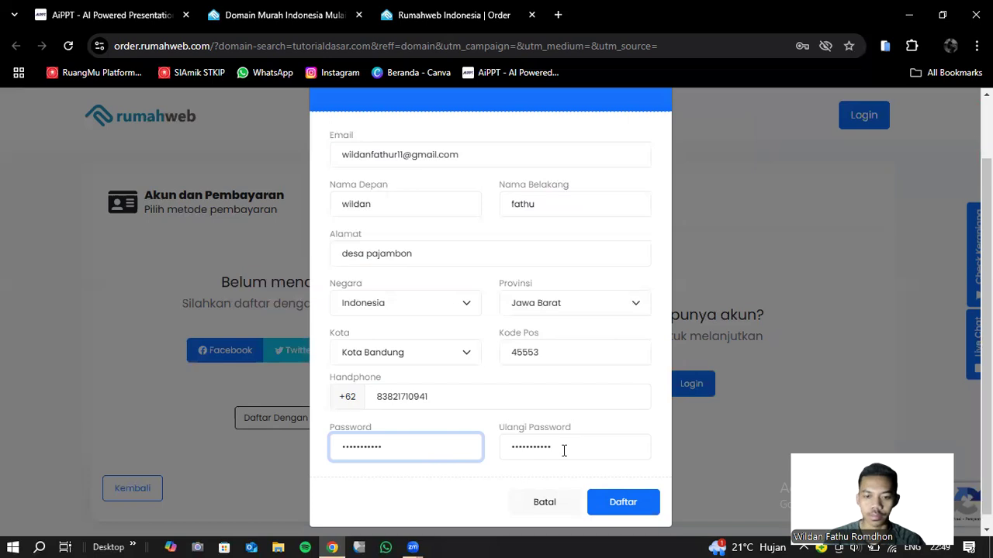
{"action": "key", "text": "Tab"}
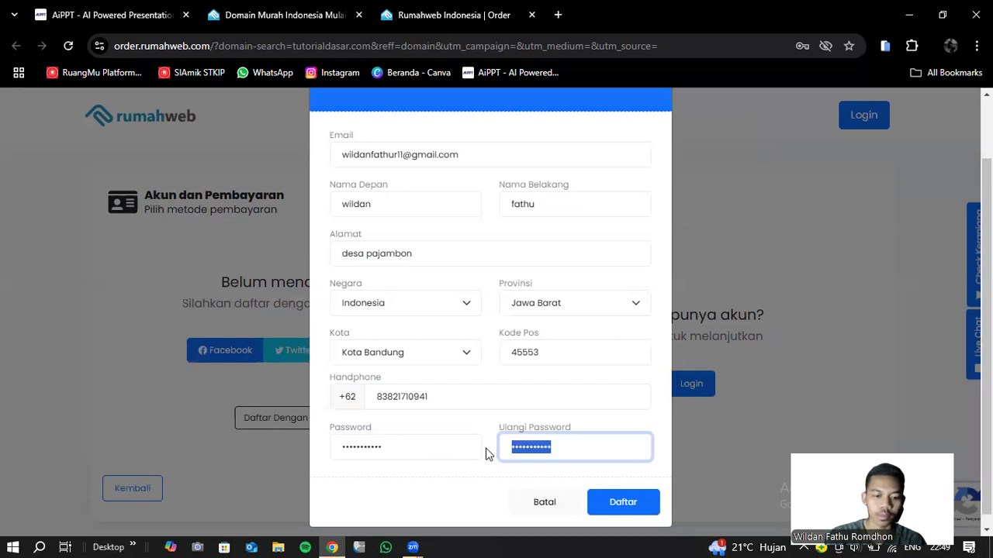
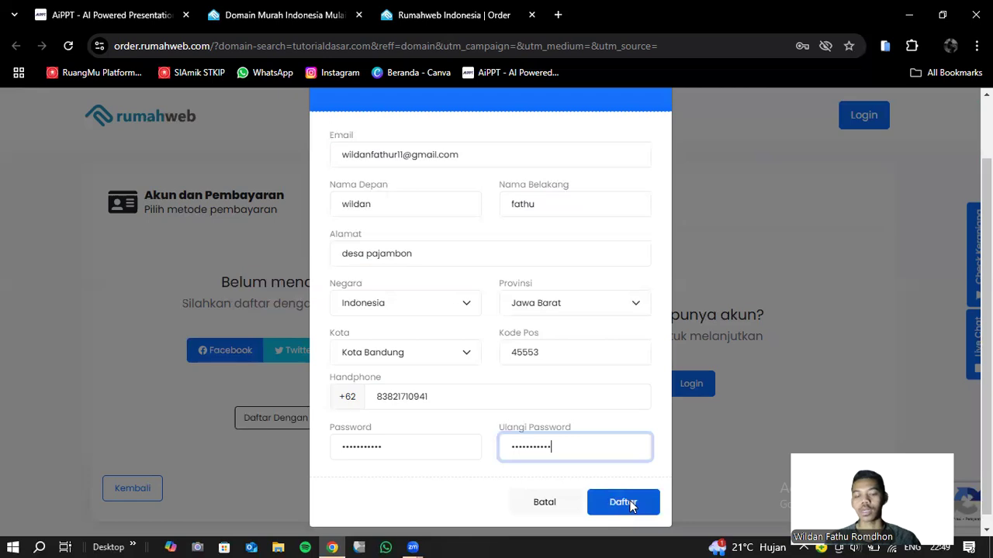
{"action": "left_click", "coordinate": [629, 504]}
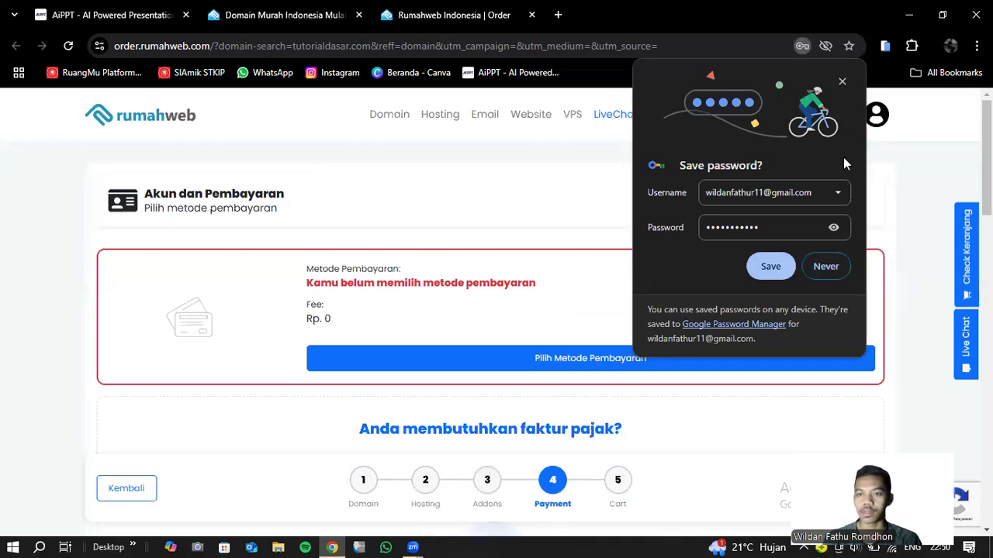
Step: Dismiss Chrome's save-password prompt and choose a payment method tile for the order
{"action": "left_click", "coordinate": [842, 82]}
{"action": "scroll", "coordinate": [568, 312], "scroll_direction": "down", "scroll_amount": 2}
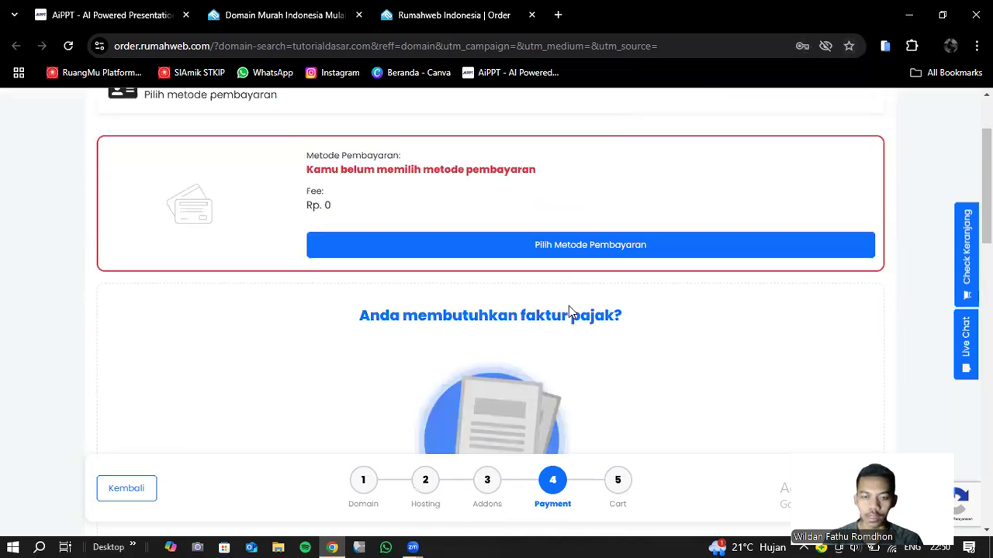
{"action": "scroll", "coordinate": [569, 309], "scroll_direction": "up", "scroll_amount": 1}
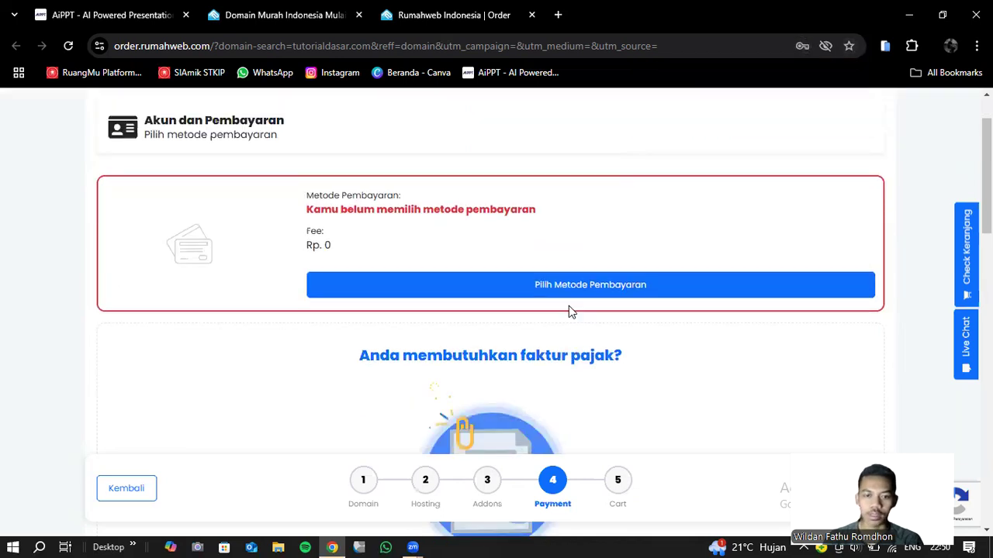
{"action": "scroll", "coordinate": [568, 306], "scroll_direction": "down", "scroll_amount": 5}
{"action": "scroll", "coordinate": [569, 310], "scroll_direction": "up", "scroll_amount": 5}
{"action": "scroll", "coordinate": [542, 353], "scroll_direction": "up", "scroll_amount": 2}
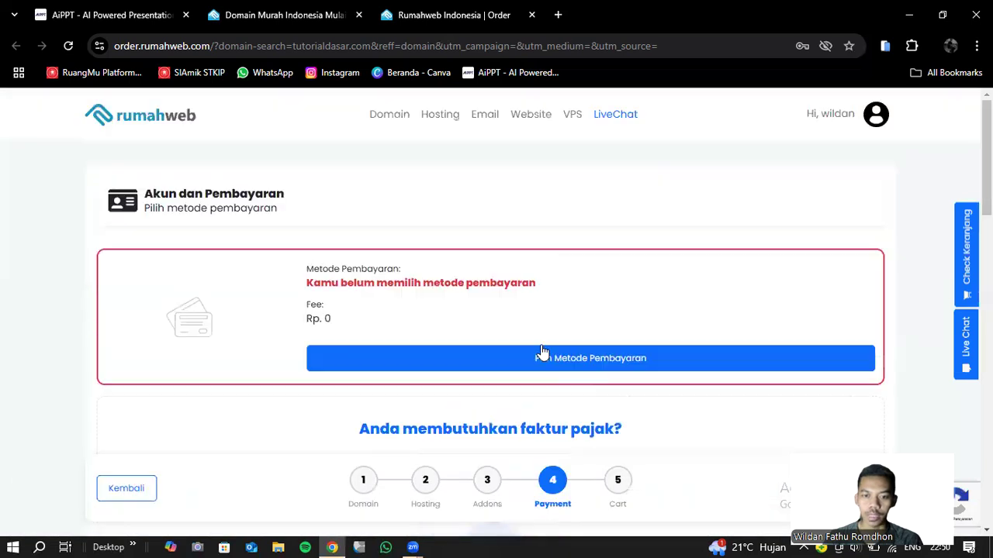
{"action": "left_click", "coordinate": [534, 370]}
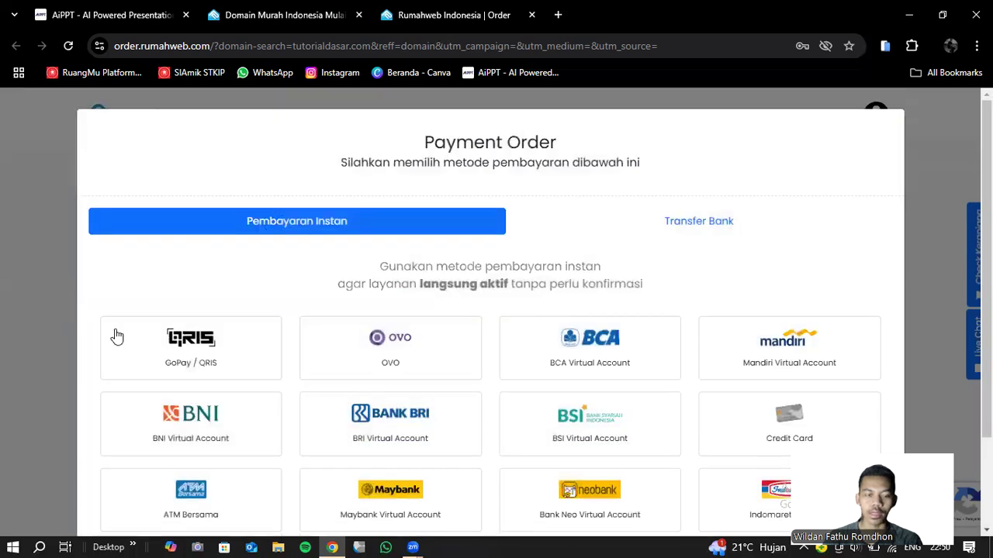
{"action": "scroll", "coordinate": [471, 352], "scroll_direction": "down", "scroll_amount": 2}
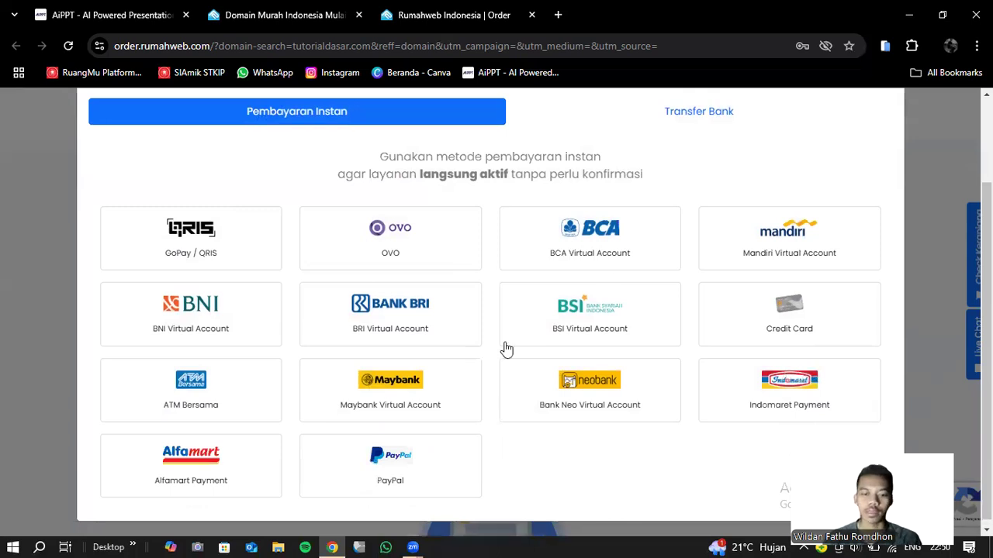
{"action": "scroll", "coordinate": [506, 350], "scroll_direction": "down", "scroll_amount": 1}
{"action": "scroll", "coordinate": [506, 350], "scroll_direction": "up", "scroll_amount": 1}
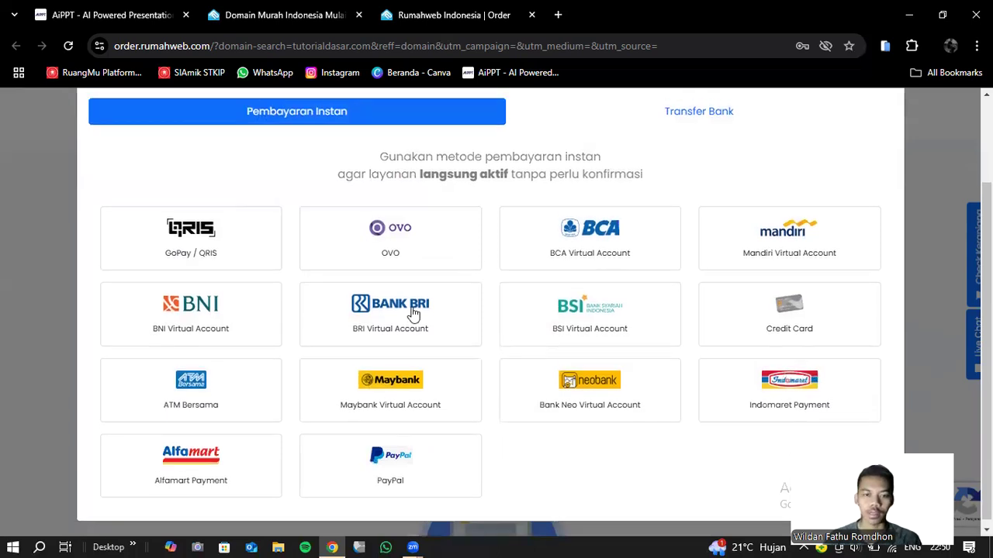
{"action": "left_click", "coordinate": [711, 307]}
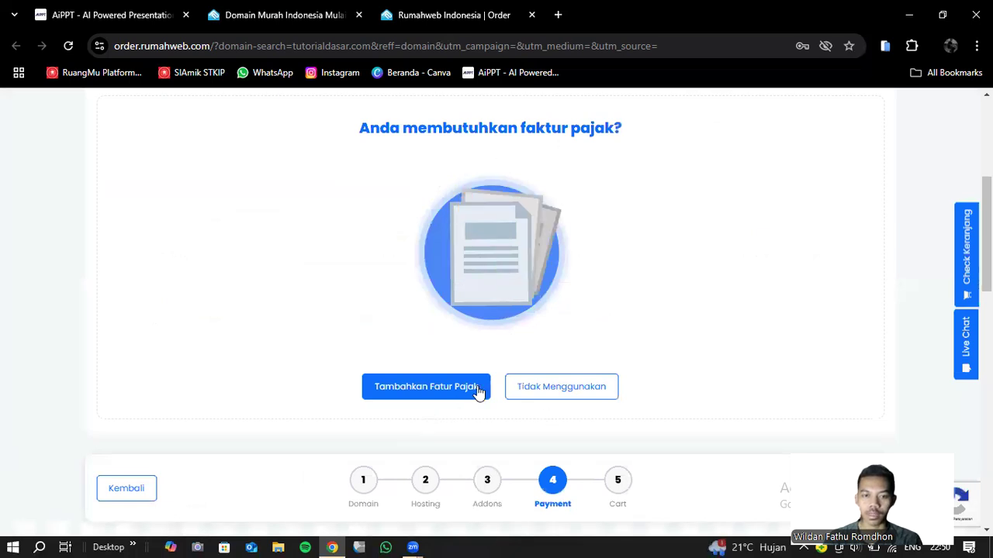
Step: Answer the faktur pajak question and continue with Lanjut to the shopping cart
{"action": "left_click", "coordinate": [534, 394]}
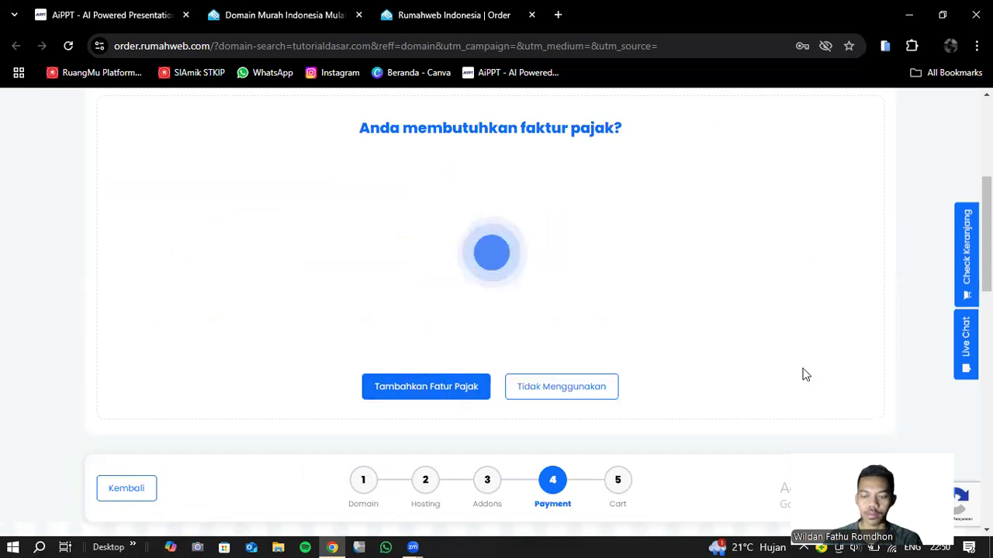
{"action": "scroll", "coordinate": [837, 376], "scroll_direction": "down", "scroll_amount": 2}
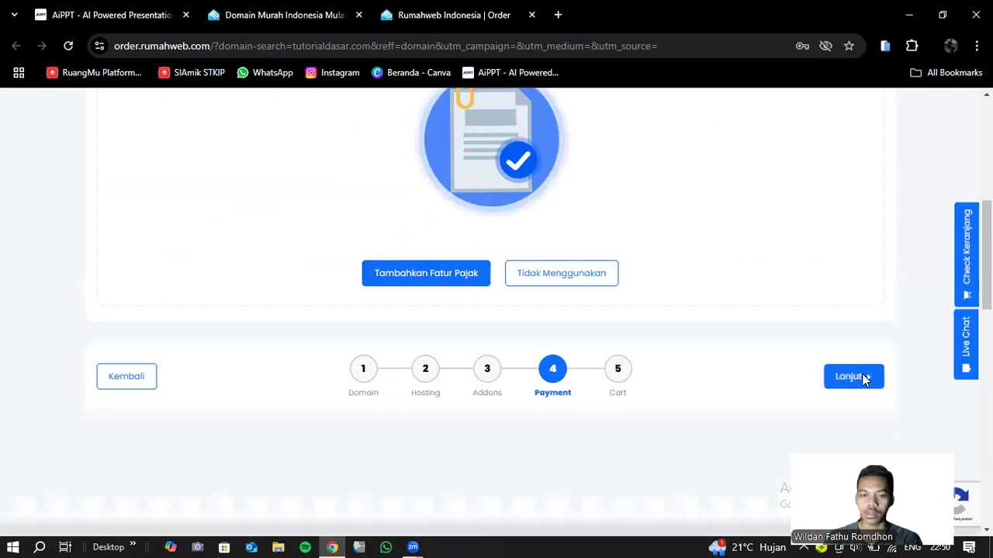
{"action": "left_click", "coordinate": [854, 377]}
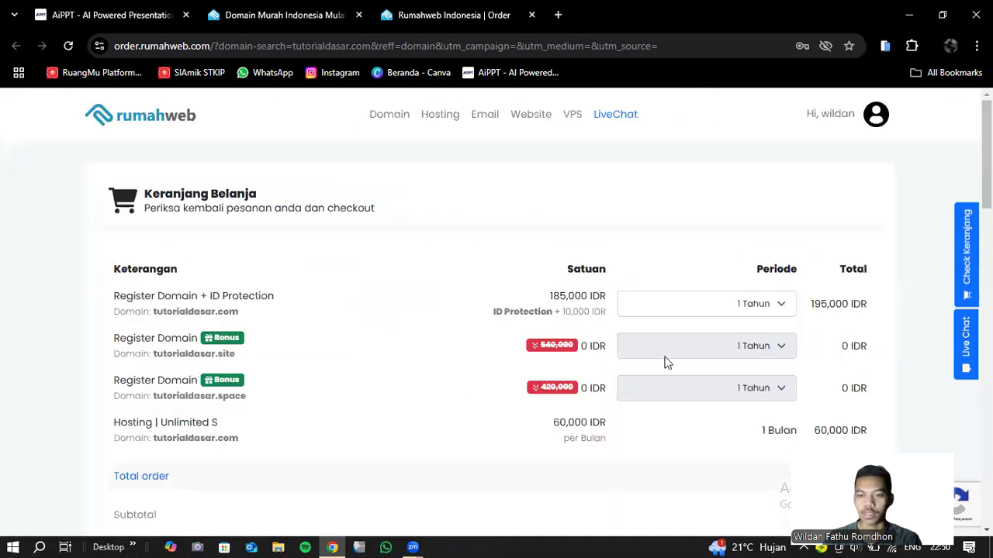
{"action": "scroll", "coordinate": [666, 362], "scroll_direction": "down", "scroll_amount": 3}
{"action": "scroll", "coordinate": [665, 362], "scroll_direction": "up", "scroll_amount": 3}
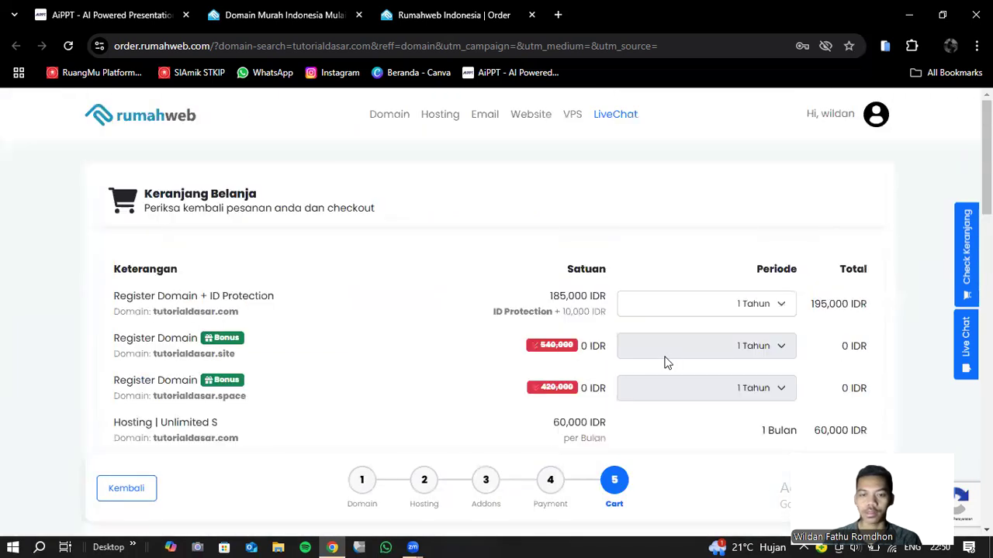
{"action": "scroll", "coordinate": [666, 362], "scroll_direction": "down", "scroll_amount": 1}
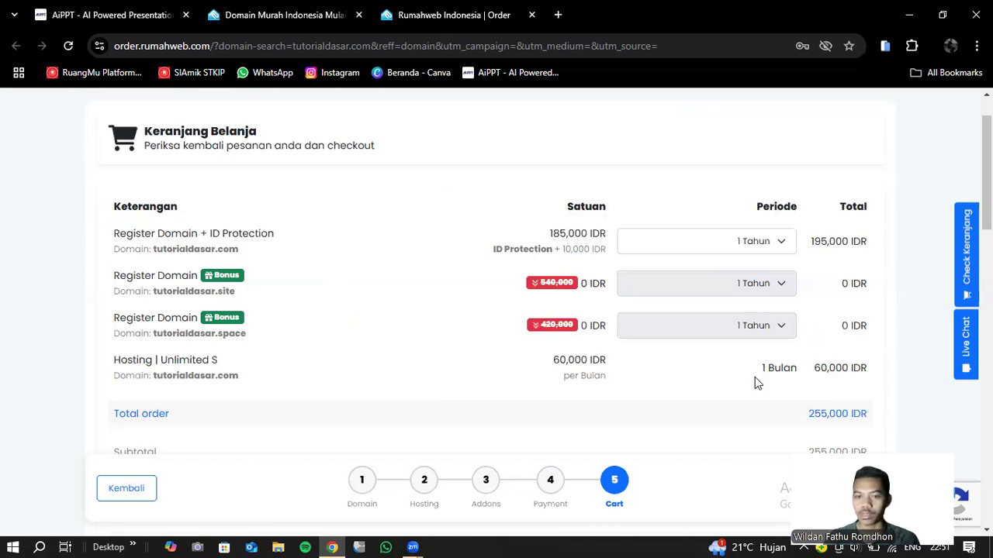
{"action": "scroll", "coordinate": [701, 347], "scroll_direction": "down", "scroll_amount": 3}
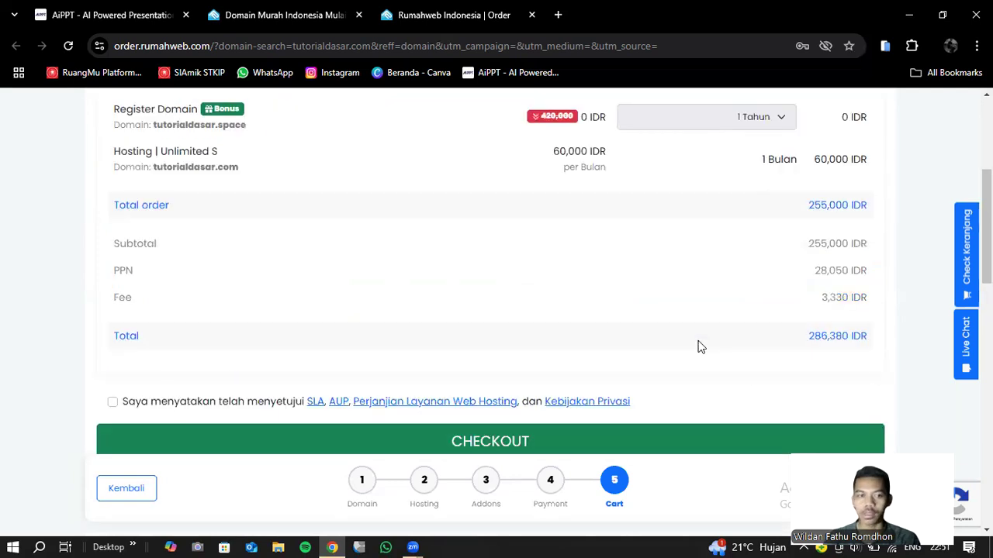
{"action": "scroll", "coordinate": [700, 347], "scroll_direction": "down", "scroll_amount": 1}
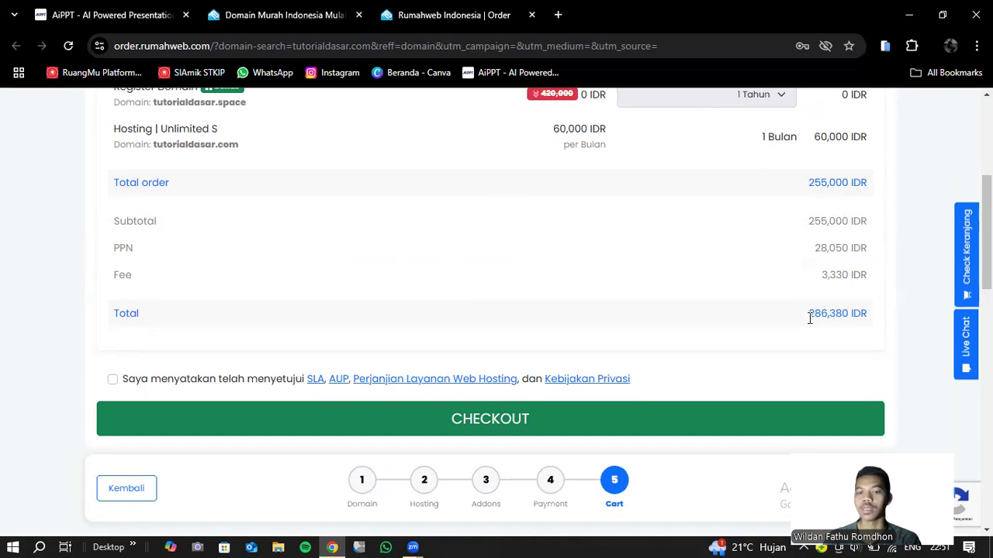
{"action": "scroll", "coordinate": [715, 321], "scroll_direction": "down", "scroll_amount": 1}
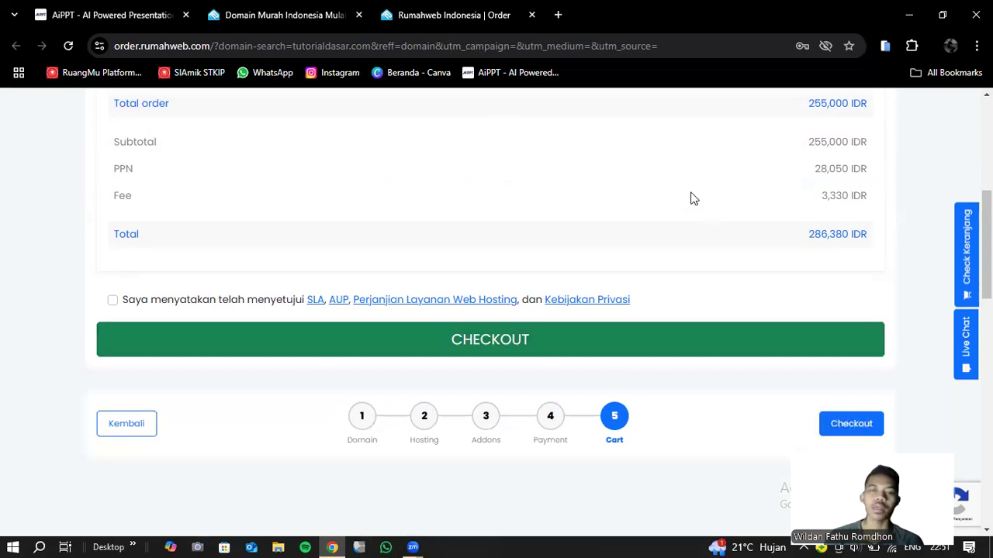
{"action": "scroll", "coordinate": [692, 198], "scroll_direction": "up", "scroll_amount": 4}
{"action": "scroll", "coordinate": [692, 199], "scroll_direction": "up", "scroll_amount": 1}
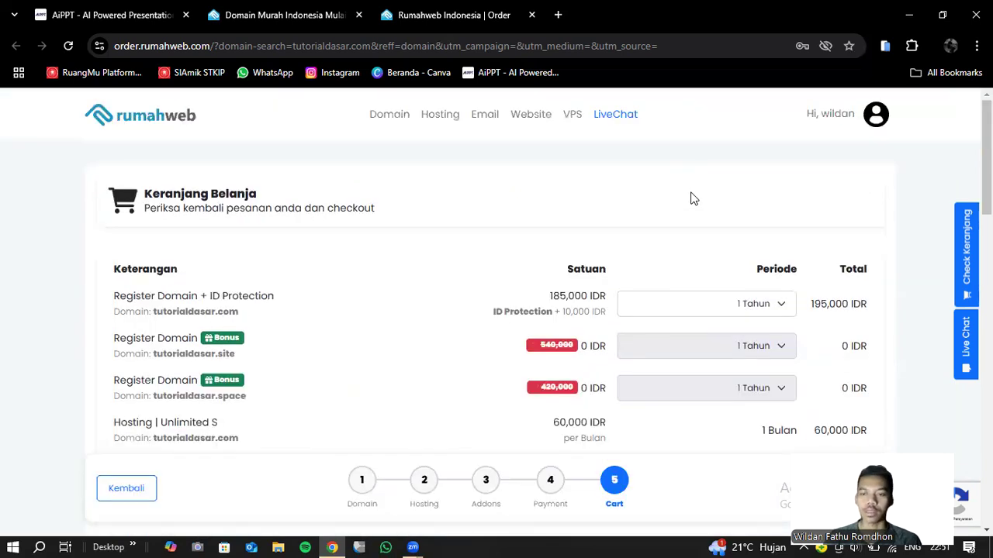
{"action": "scroll", "coordinate": [692, 199], "scroll_direction": "down", "scroll_amount": 5}
{"action": "scroll", "coordinate": [693, 199], "scroll_direction": "up", "scroll_amount": 1}
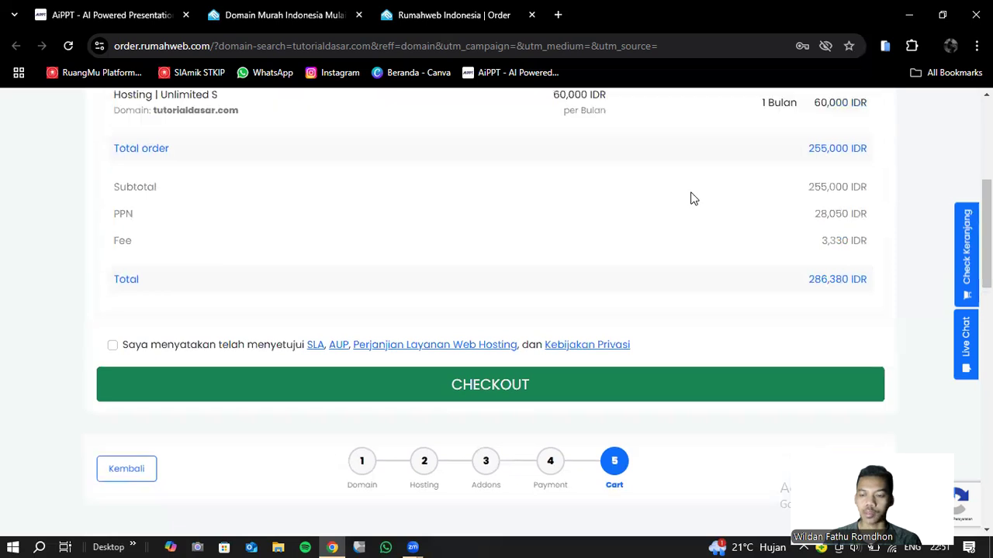
{"action": "scroll", "coordinate": [693, 199], "scroll_direction": "down", "scroll_amount": 1}
{"action": "scroll", "coordinate": [693, 199], "scroll_direction": "up", "scroll_amount": 1}
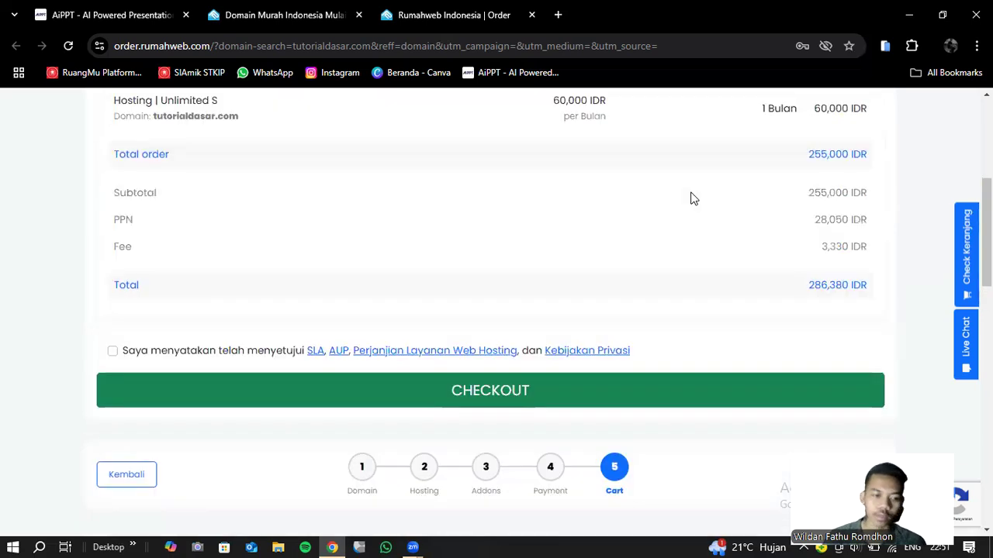
Step: Launch Google Chrome from the desktop under the user's own profile, maximized
{"action": "left_click", "coordinate": [905, 17]}
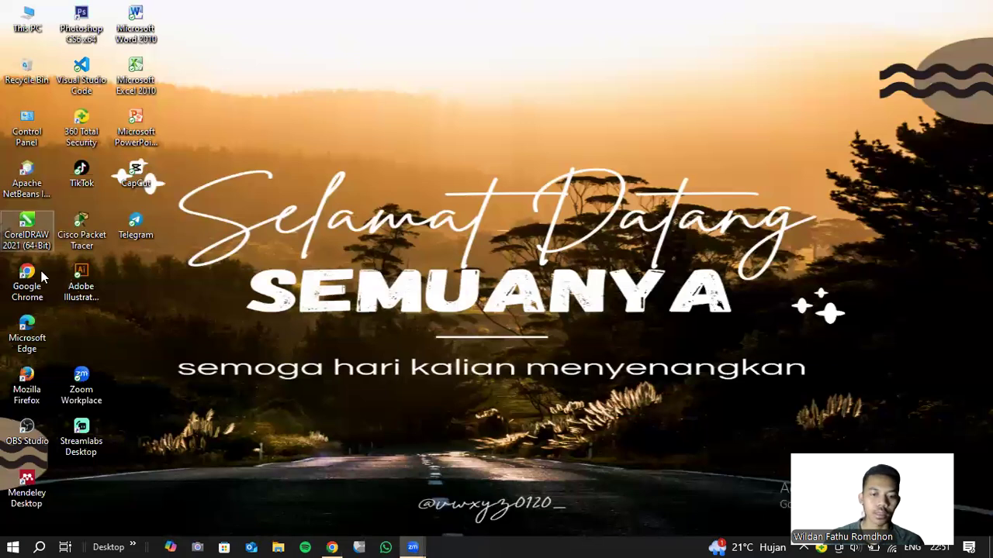
{"action": "left_click", "coordinate": [41, 270]}
{"action": "double_click", "coordinate": [41, 272]}
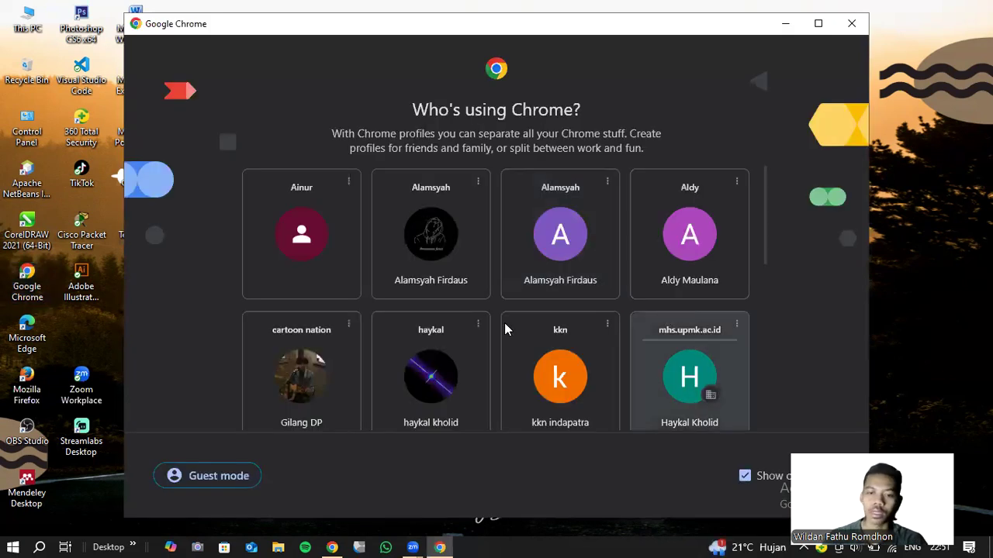
{"action": "scroll", "coordinate": [504, 329], "scroll_direction": "down", "scroll_amount": 4}
{"action": "left_click", "coordinate": [296, 376]}
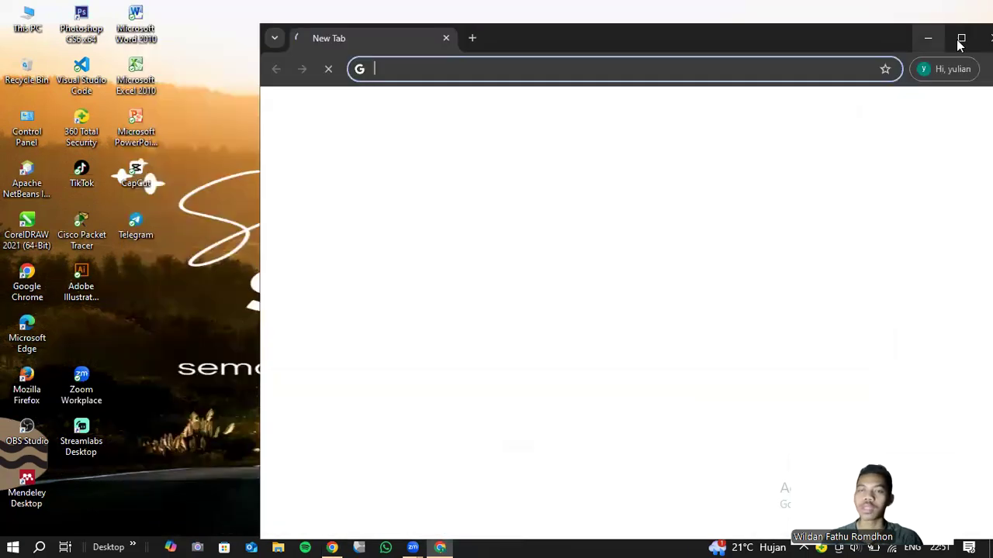
{"action": "left_click", "coordinate": [960, 39]}
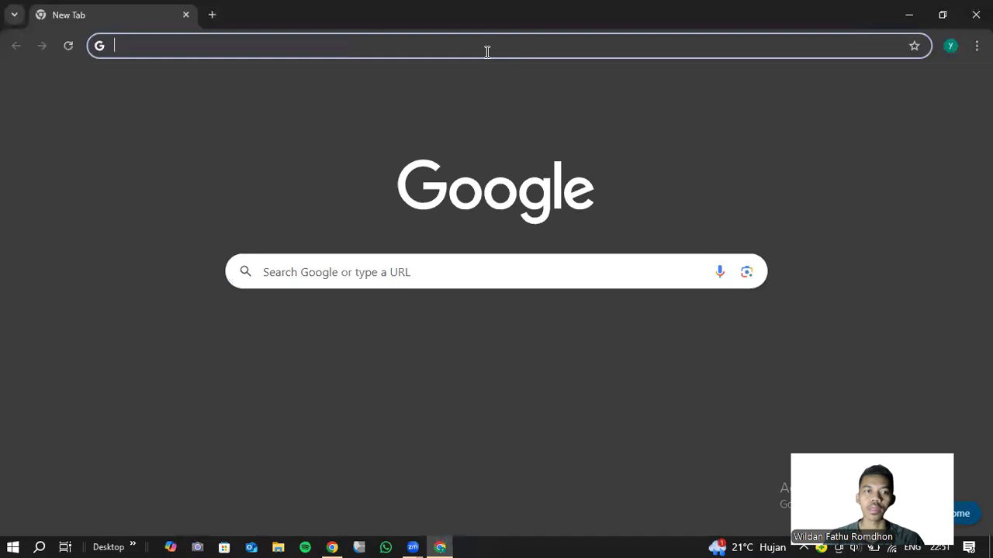
Step: Search Google for rumahweb and open the sponsored Rumahweb hosting promo page
{"action": "type", "text": "ru"}
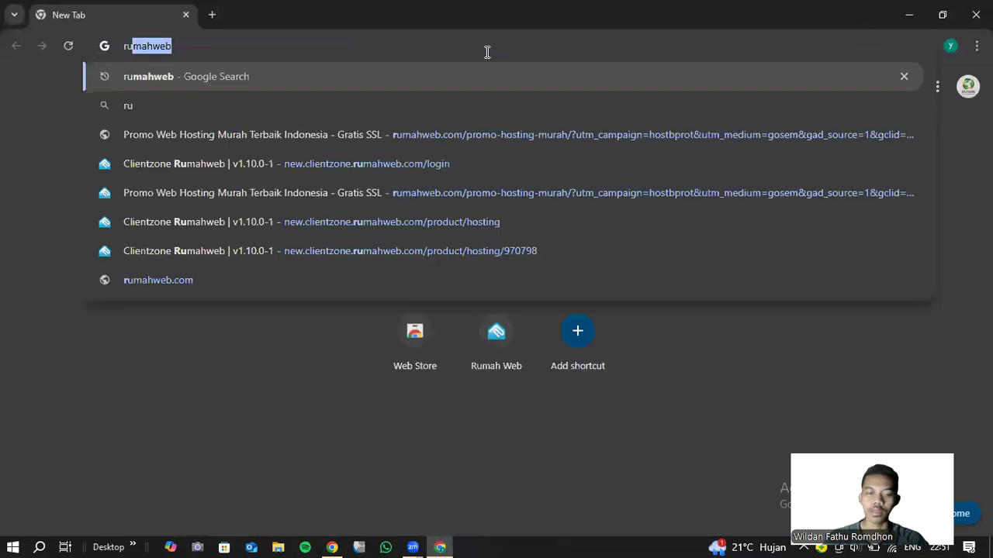
{"action": "key", "text": "Return"}
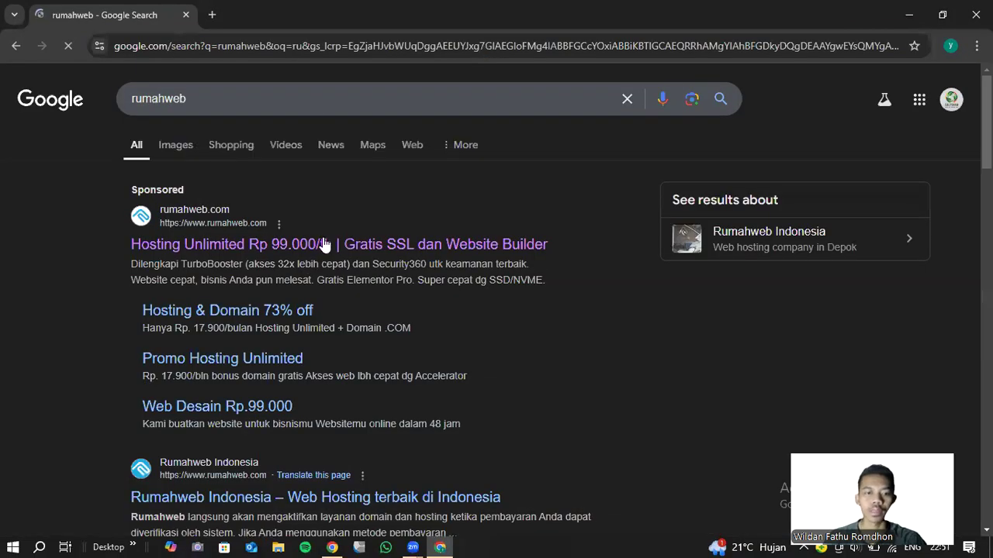
{"action": "left_click", "coordinate": [331, 247]}
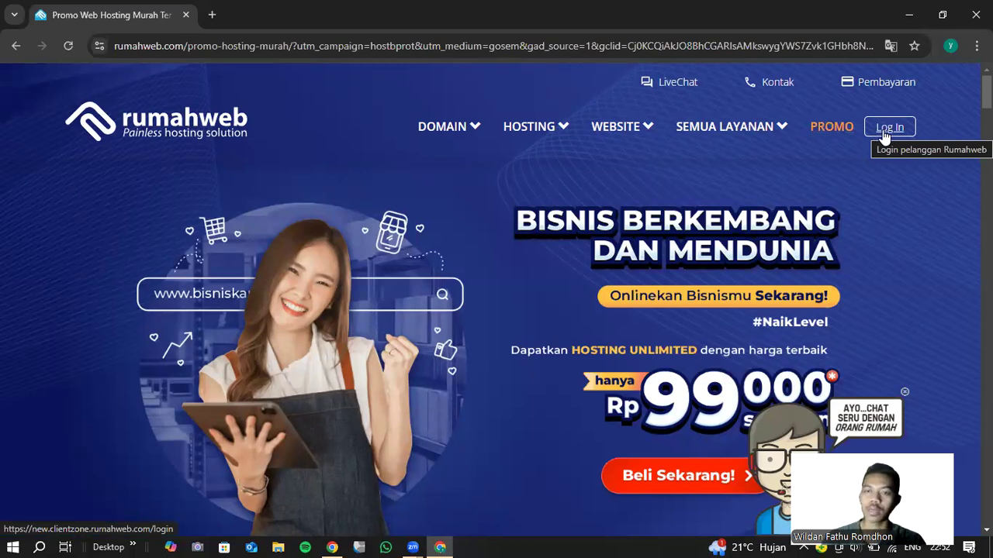
Step: Sign in with the saved credentials, solve the bicycle reCAPTCHA, and request the code by email
{"action": "left_click", "coordinate": [884, 136]}
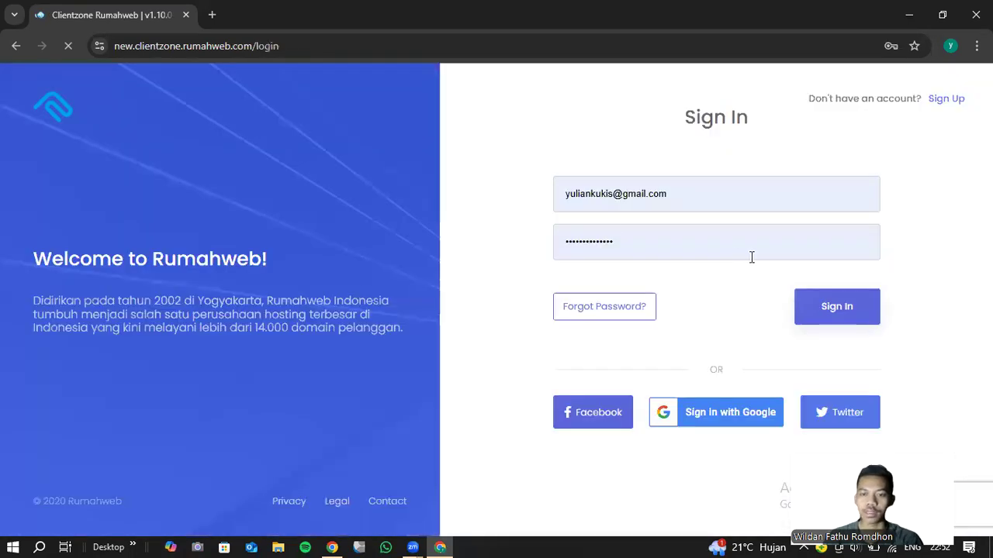
{"action": "left_click", "coordinate": [837, 308]}
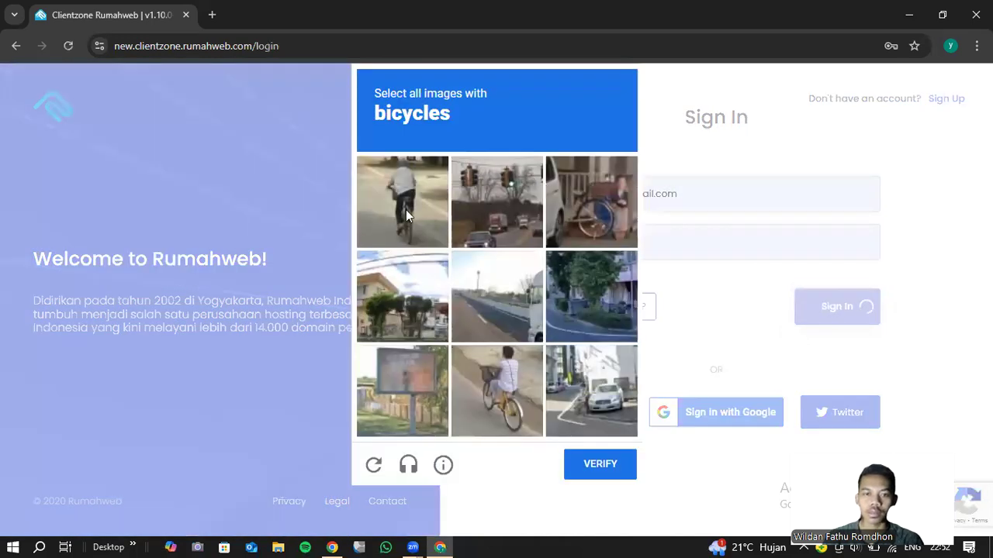
{"action": "left_click", "coordinate": [405, 209]}
{"action": "left_click", "coordinate": [616, 193]}
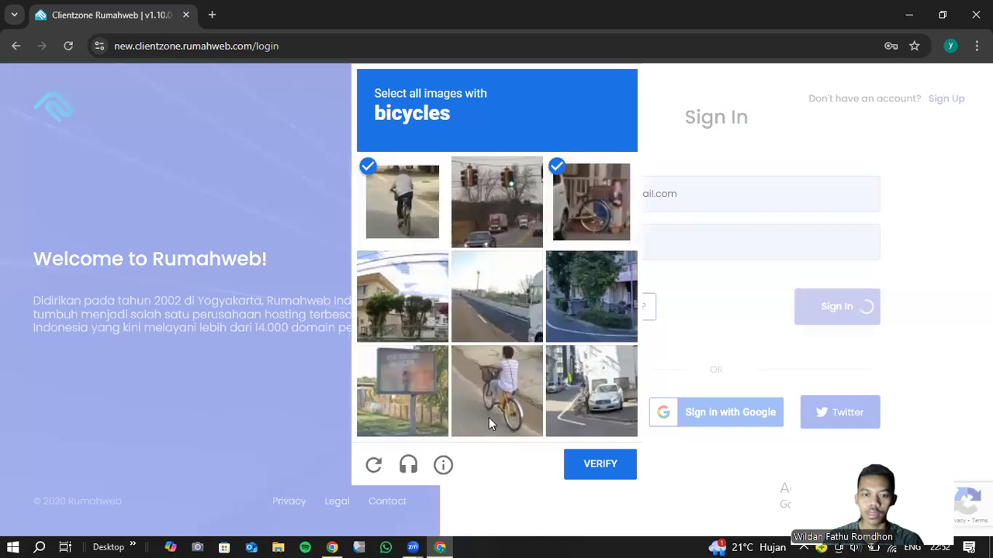
{"action": "left_click", "coordinate": [494, 413]}
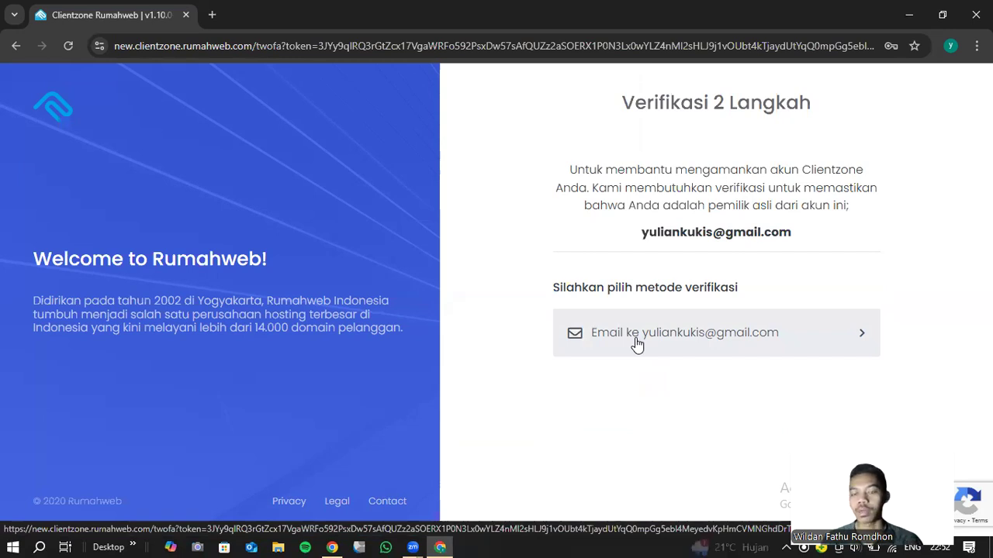
{"action": "left_click", "coordinate": [698, 330]}
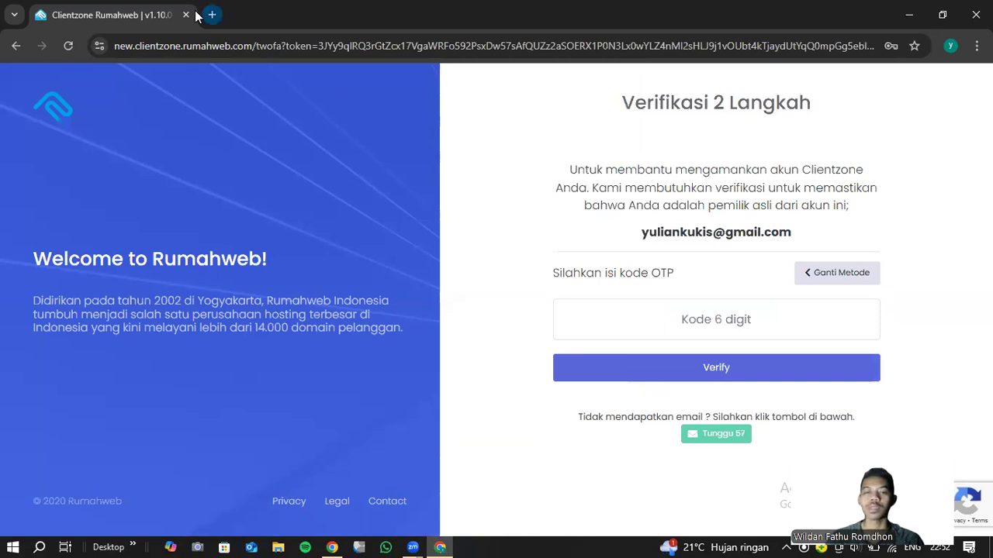
Step: Open Gmail in a new tab, copy the code from the 'Konfirmasi login clientzone' email, and return to Clientzone
{"action": "left_click", "coordinate": [196, 15]}
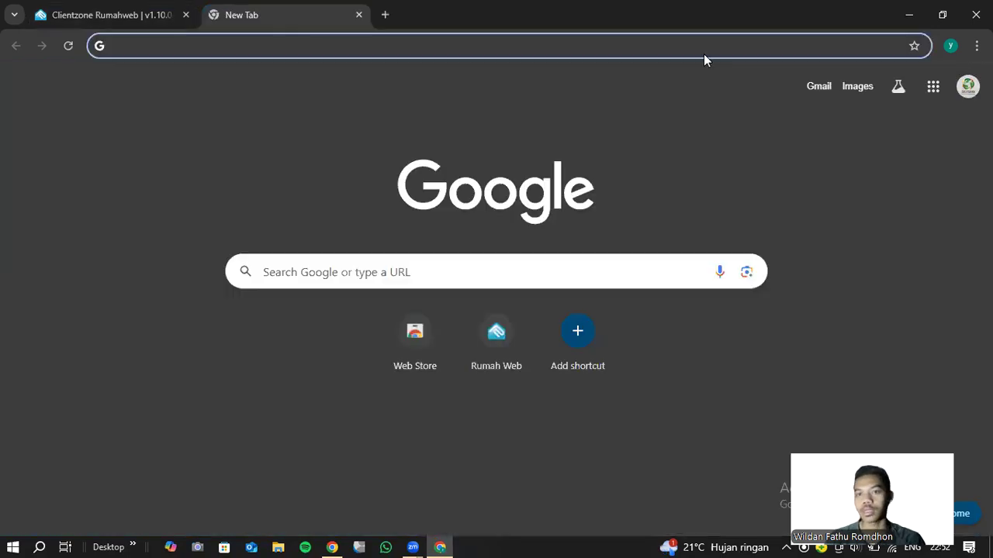
{"action": "left_click", "coordinate": [933, 87]}
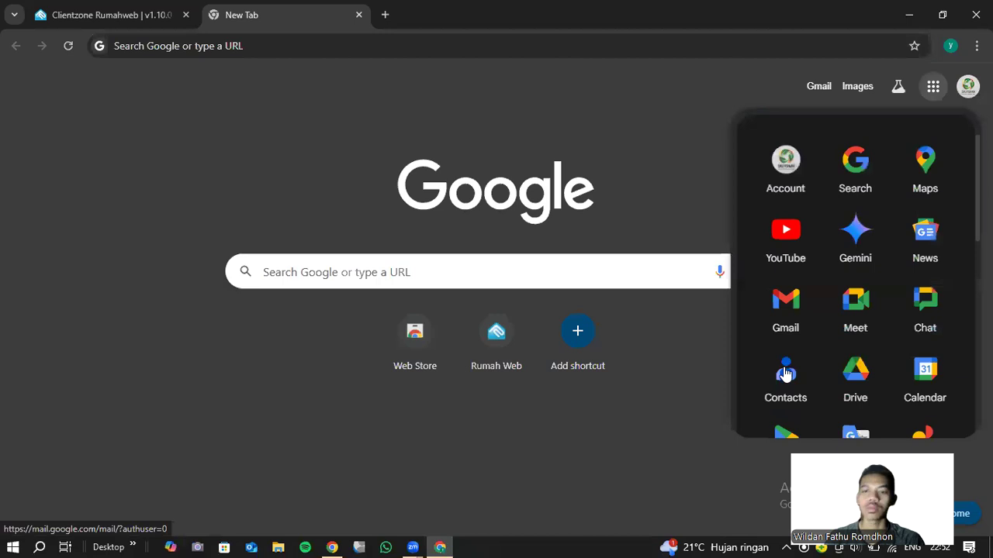
{"action": "left_click", "coordinate": [804, 316]}
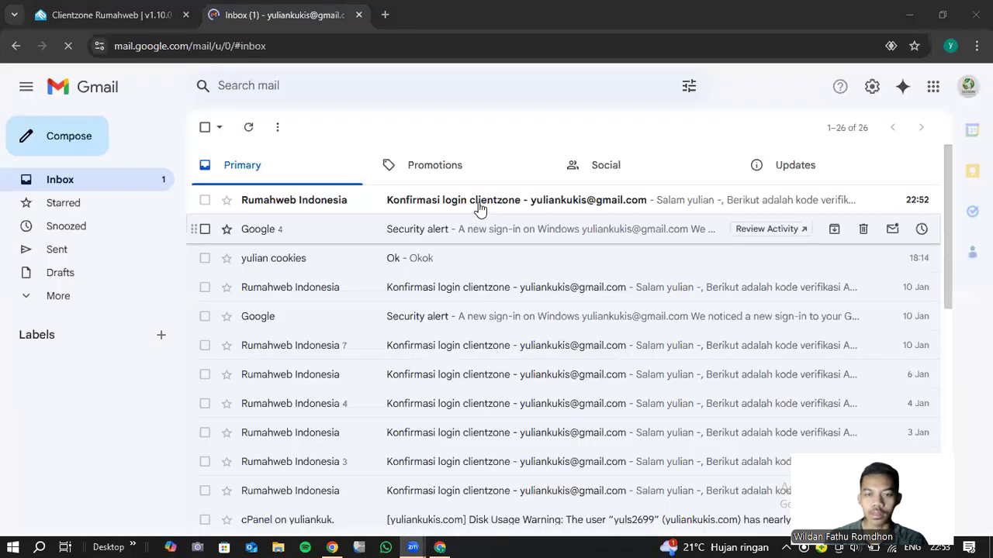
{"action": "left_click", "coordinate": [479, 206]}
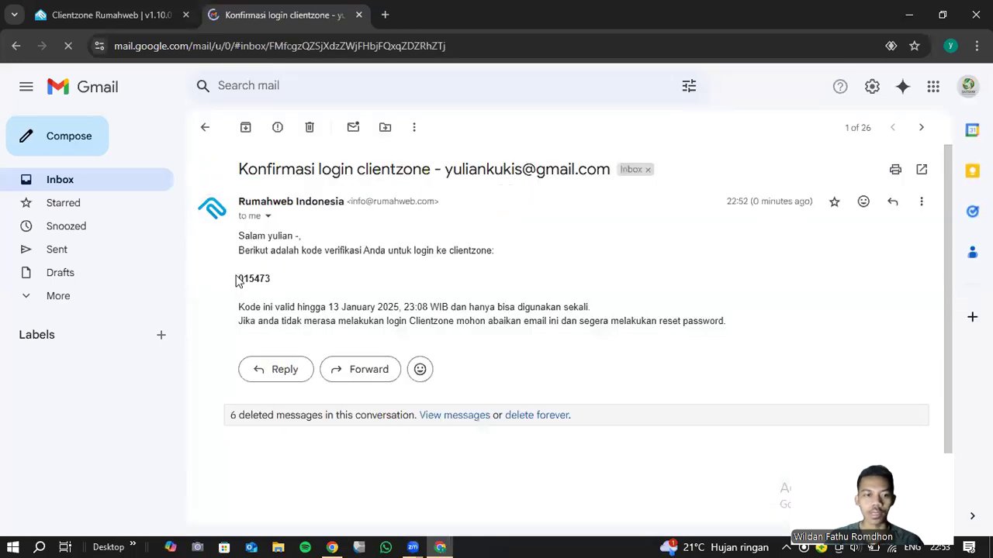
{"action": "double_click", "coordinate": [264, 288]}
{"action": "key", "text": "ctrl+c"}
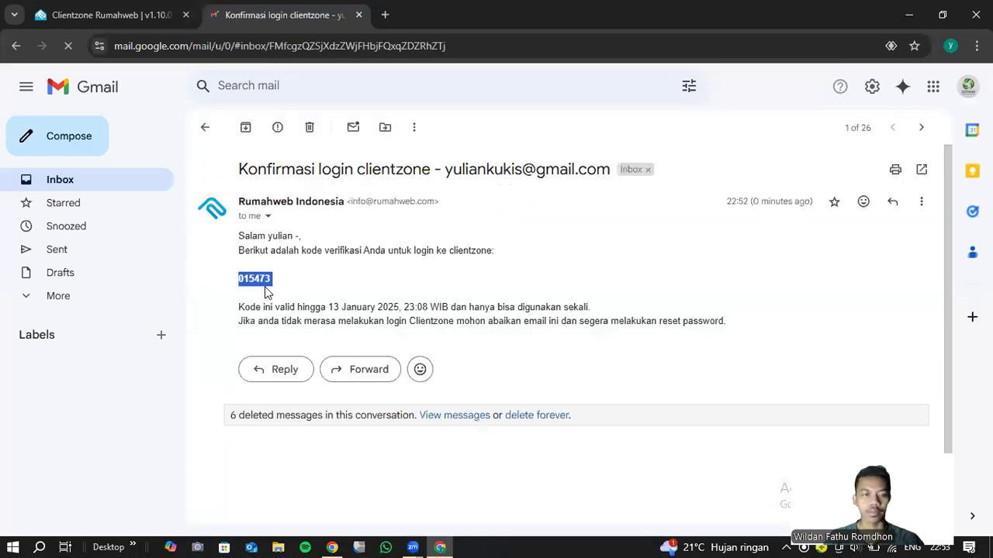
{"action": "left_click", "coordinate": [74, 9]}
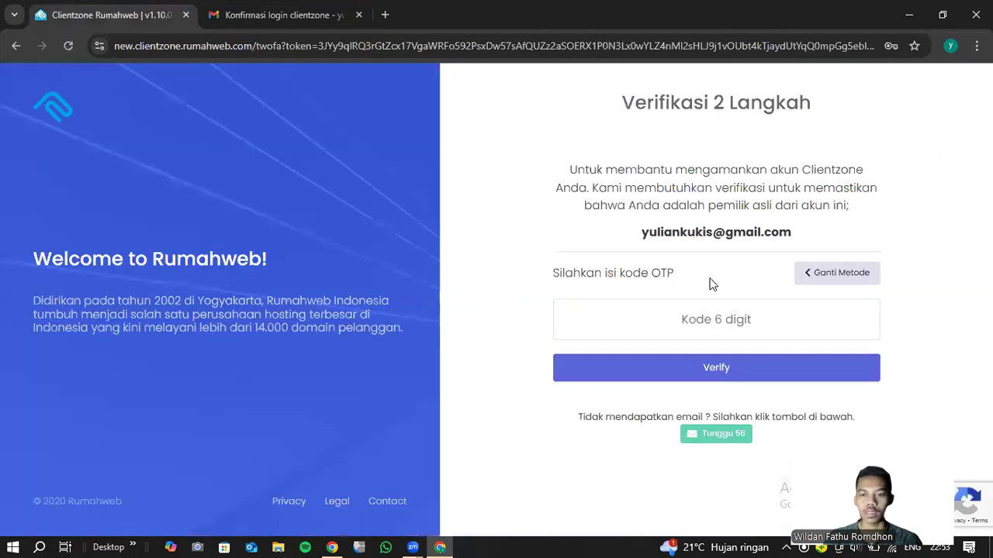
Step: Paste the emailed code into 'Kode 6 digit', verify it, and look over the dashboard
{"action": "left_click", "coordinate": [728, 326]}
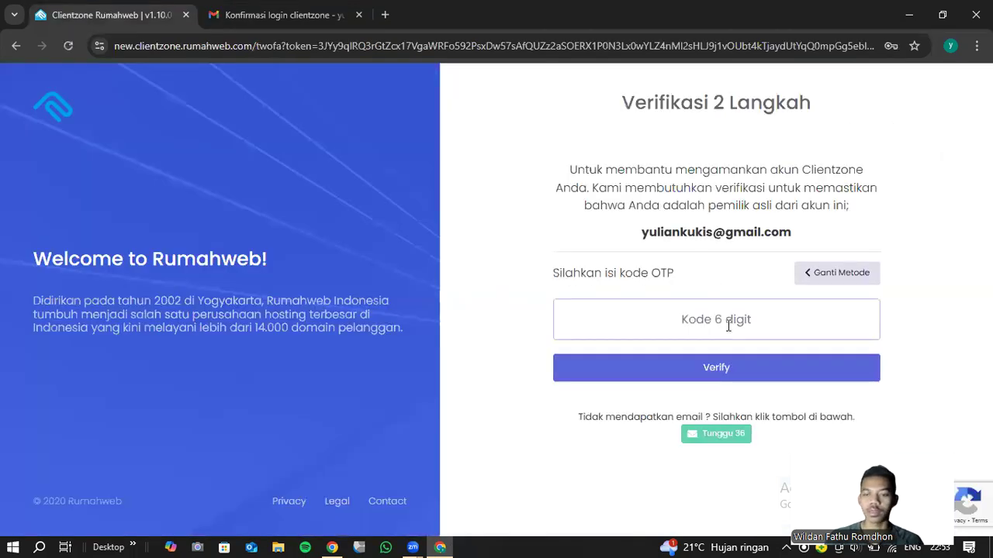
{"action": "key", "text": "ctrl+v"}
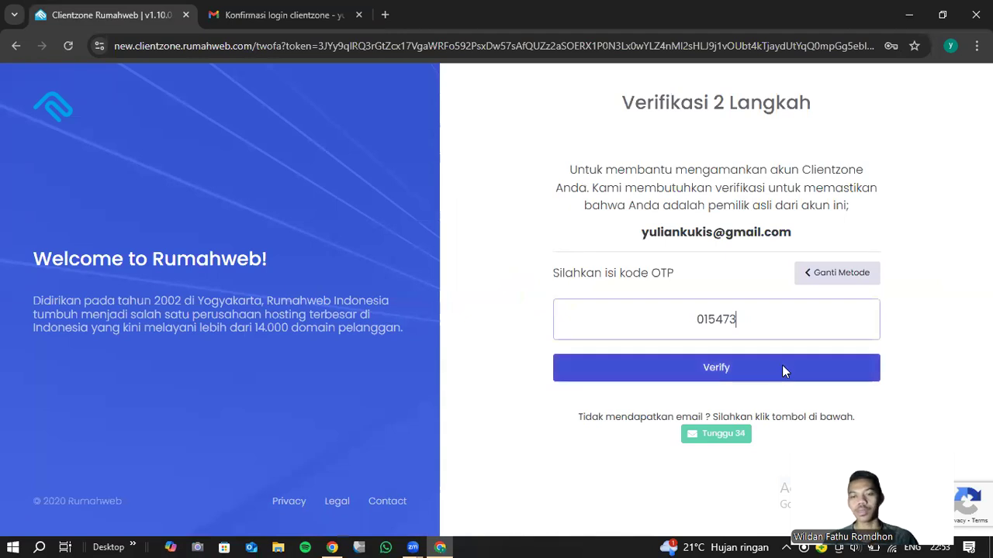
{"action": "left_click", "coordinate": [782, 371]}
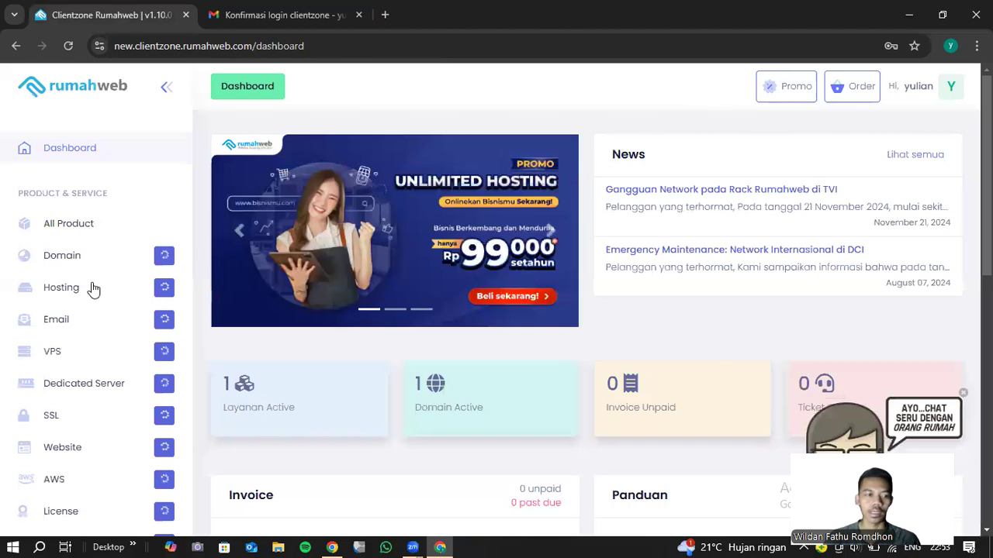
{"action": "left_click", "coordinate": [43, 353]}
{"action": "scroll", "coordinate": [35, 408], "scroll_direction": "down", "scroll_amount": 5}
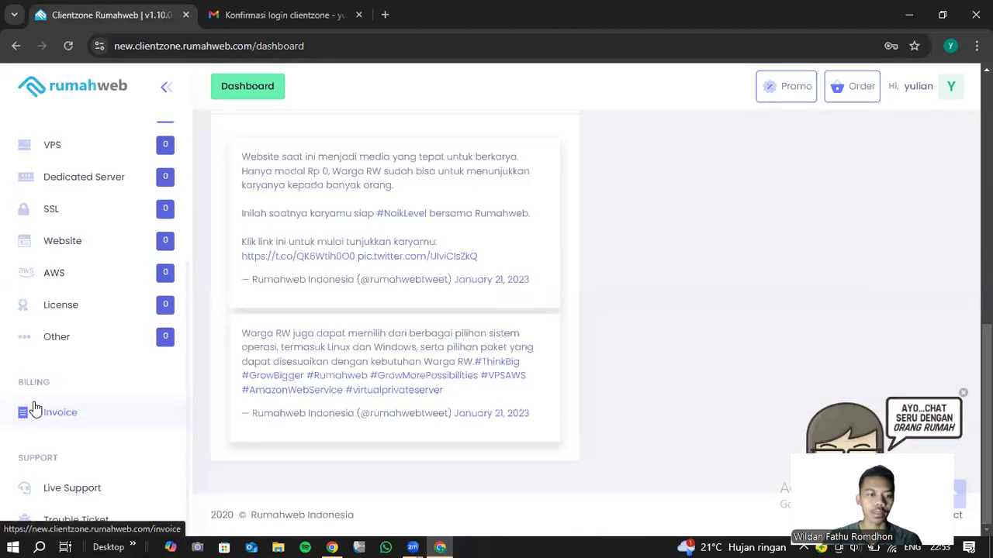
{"action": "scroll", "coordinate": [35, 408], "scroll_direction": "up", "scroll_amount": 5}
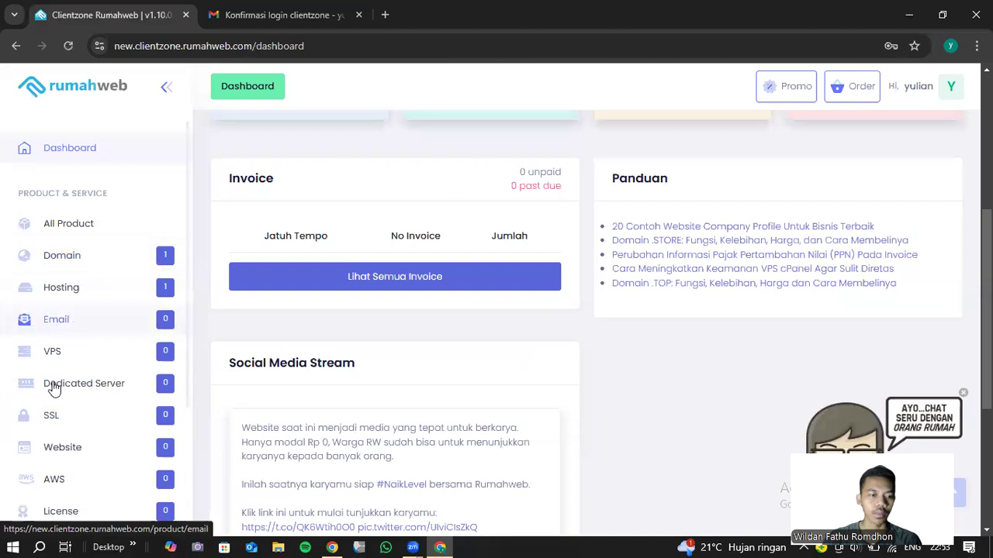
{"action": "scroll", "coordinate": [52, 431], "scroll_direction": "down", "scroll_amount": 3}
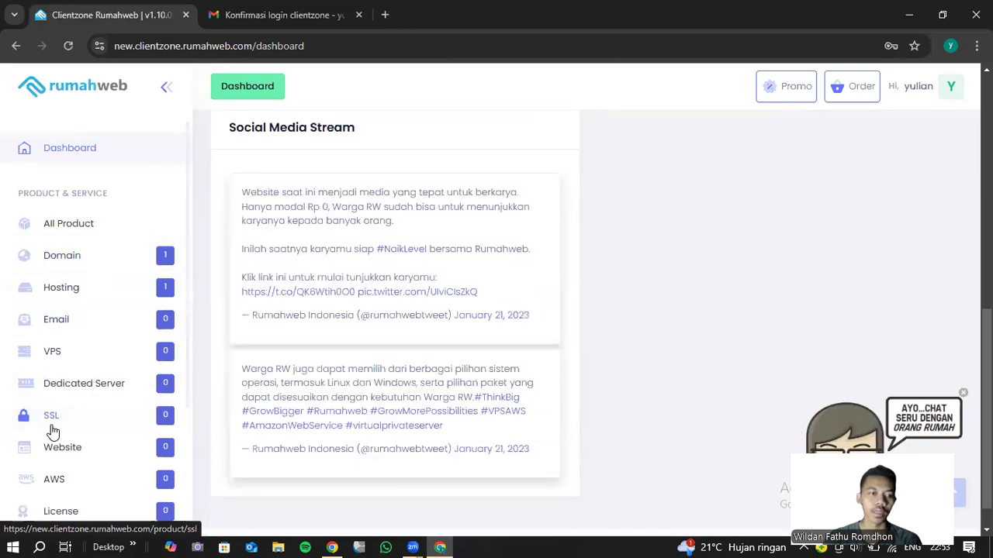
{"action": "scroll", "coordinate": [109, 298], "scroll_direction": "up", "scroll_amount": 7}
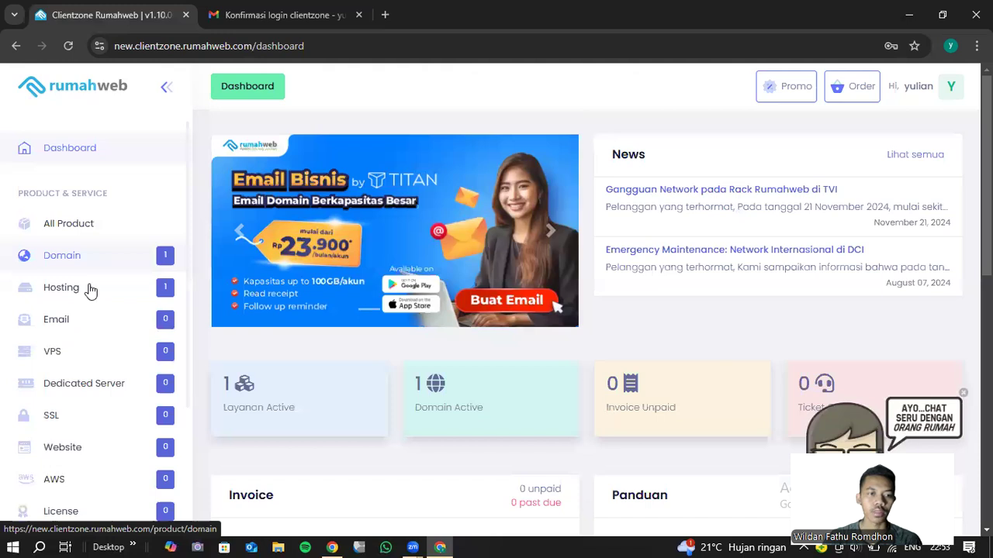
Step: Open Hosting, manage the yuliankukis.com Entry Hosting service, and launch its Login Panel
{"action": "left_click", "coordinate": [62, 288]}
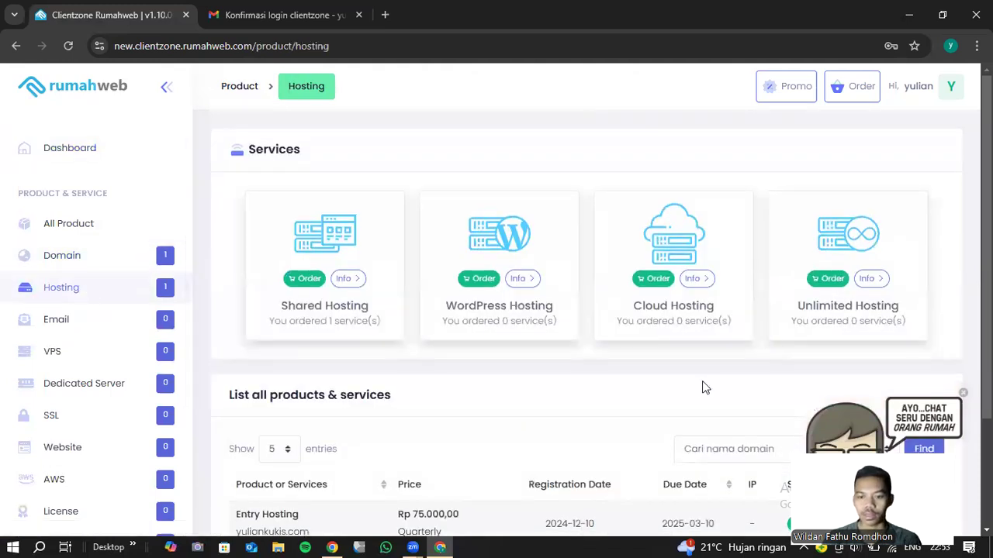
{"action": "scroll", "coordinate": [704, 387], "scroll_direction": "down", "scroll_amount": 2}
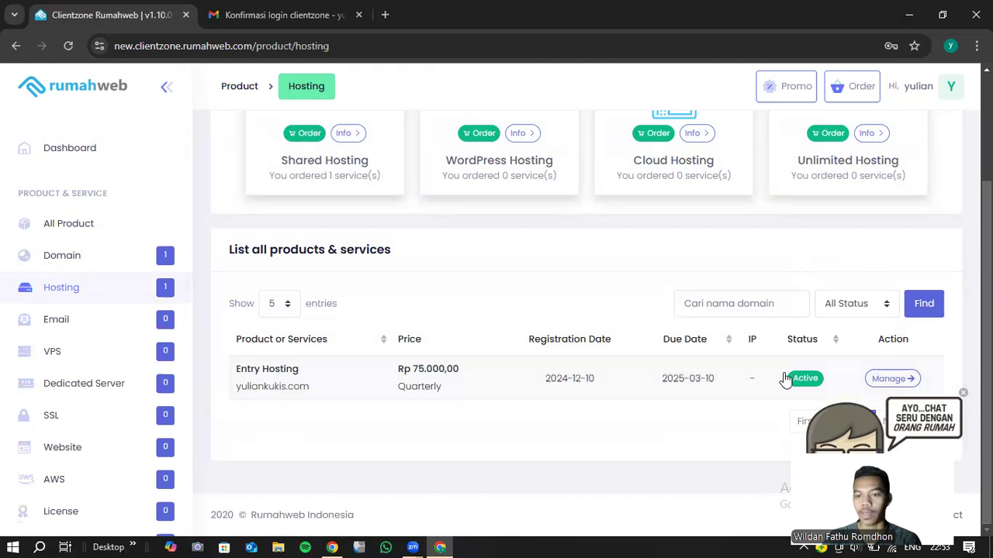
{"action": "left_click", "coordinate": [888, 380]}
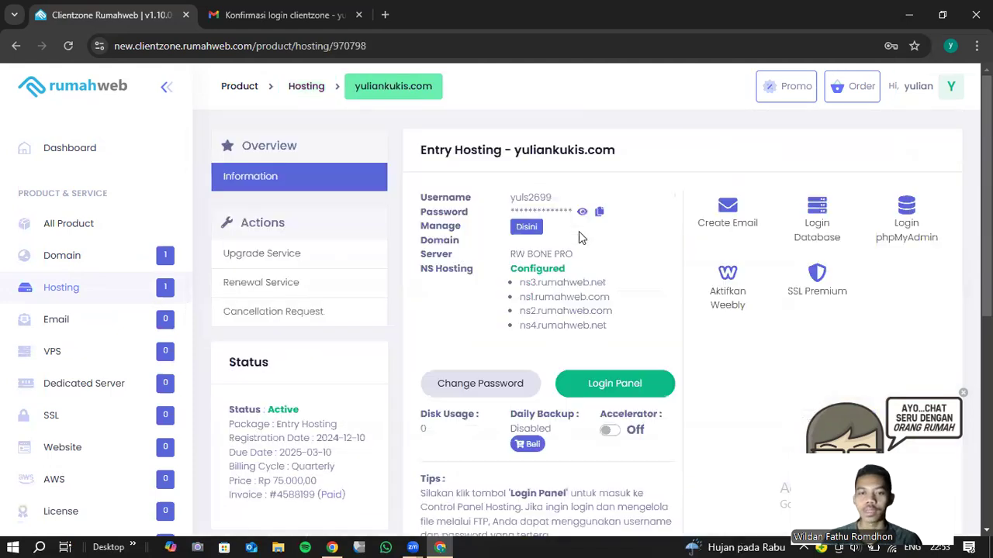
{"action": "left_click", "coordinate": [640, 384]}
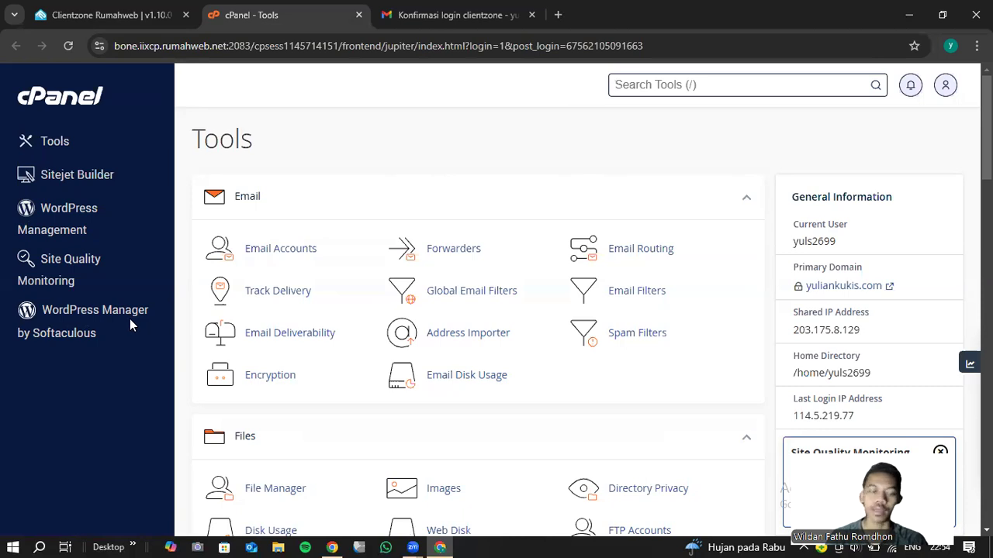
Step: Open WordPress Manager by Softaculous from the cPanel sidebar
{"action": "left_click", "coordinate": [69, 315]}
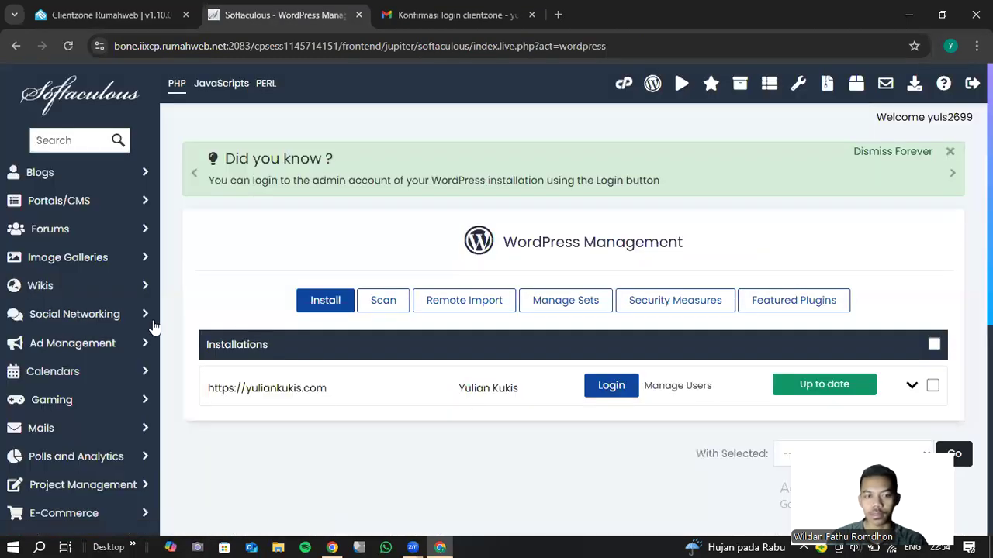
Step: Open Softaculous's WordPress installer under Blogs and start a new installation
{"action": "left_click", "coordinate": [119, 174]}
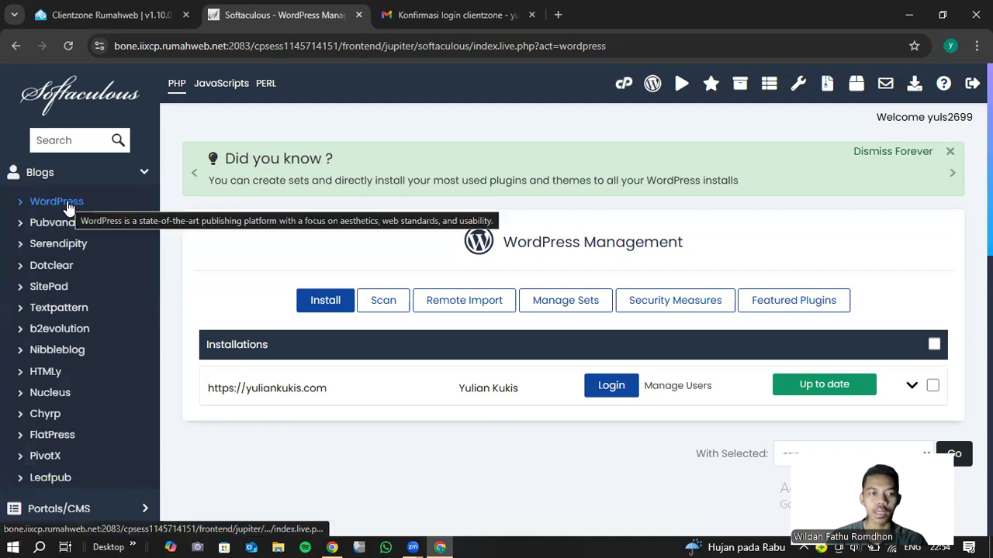
{"action": "left_click", "coordinate": [68, 206]}
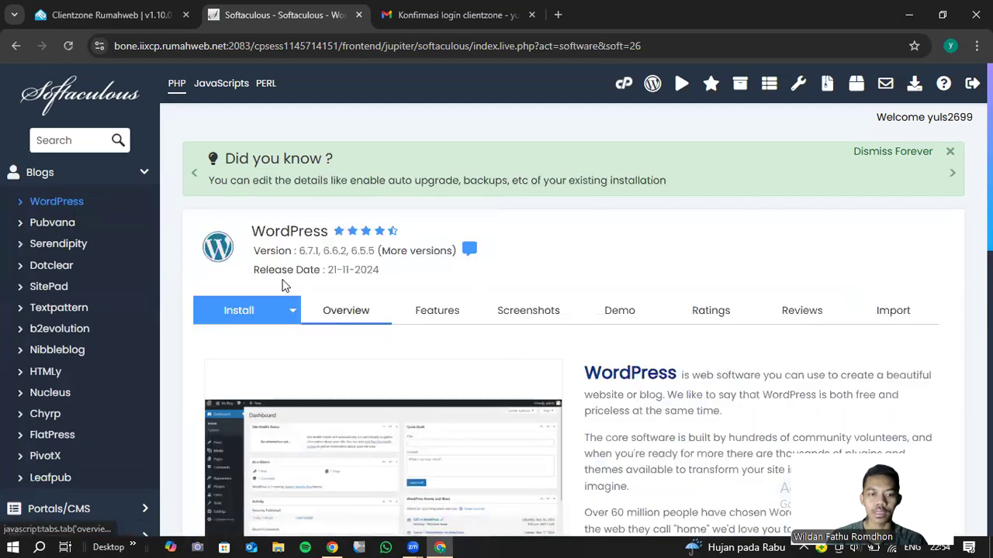
{"action": "scroll", "coordinate": [462, 372], "scroll_direction": "down", "scroll_amount": 4}
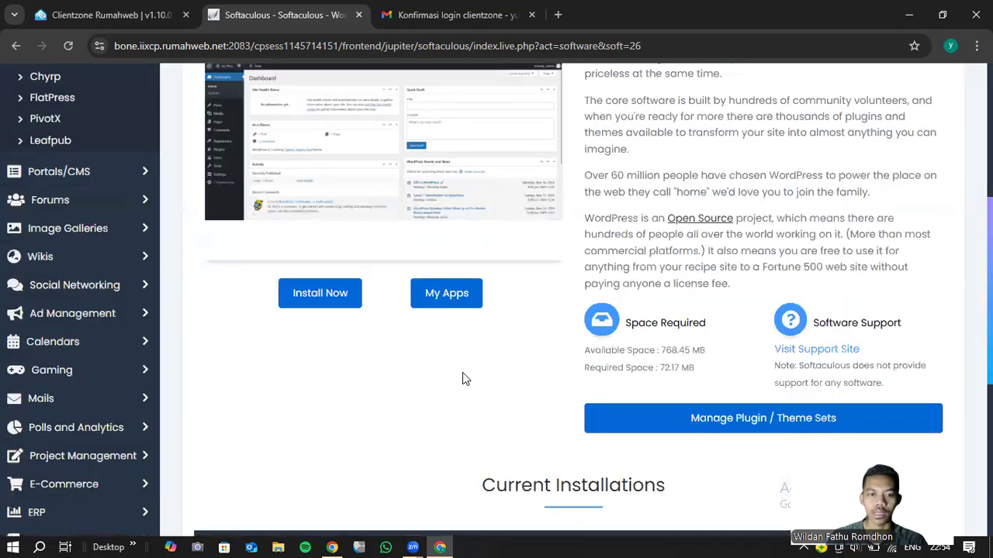
{"action": "scroll", "coordinate": [326, 302], "scroll_direction": "up", "scroll_amount": 1}
{"action": "left_click", "coordinate": [326, 303]}
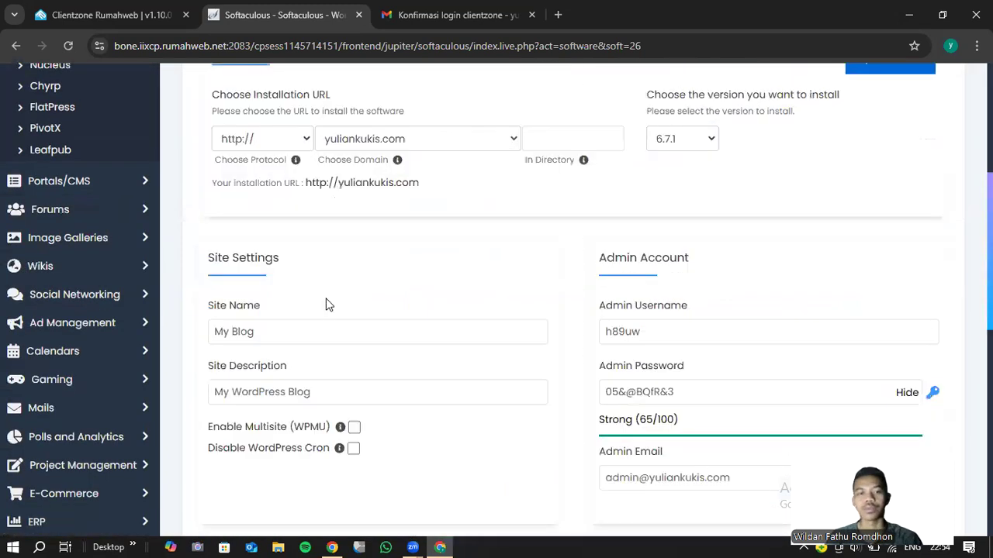
{"action": "scroll", "coordinate": [411, 218], "scroll_direction": "up", "scroll_amount": 1}
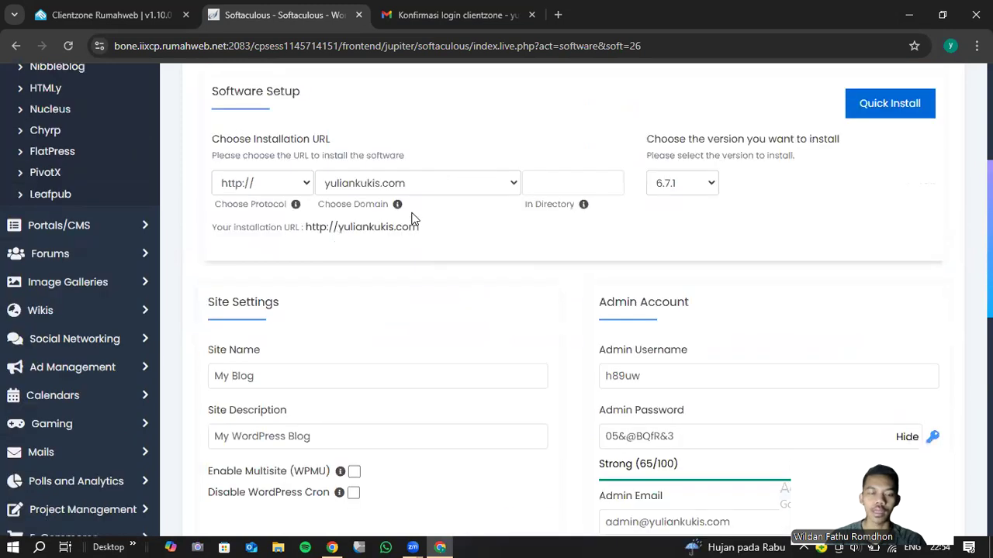
{"action": "scroll", "coordinate": [402, 291], "scroll_direction": "up", "scroll_amount": 3}
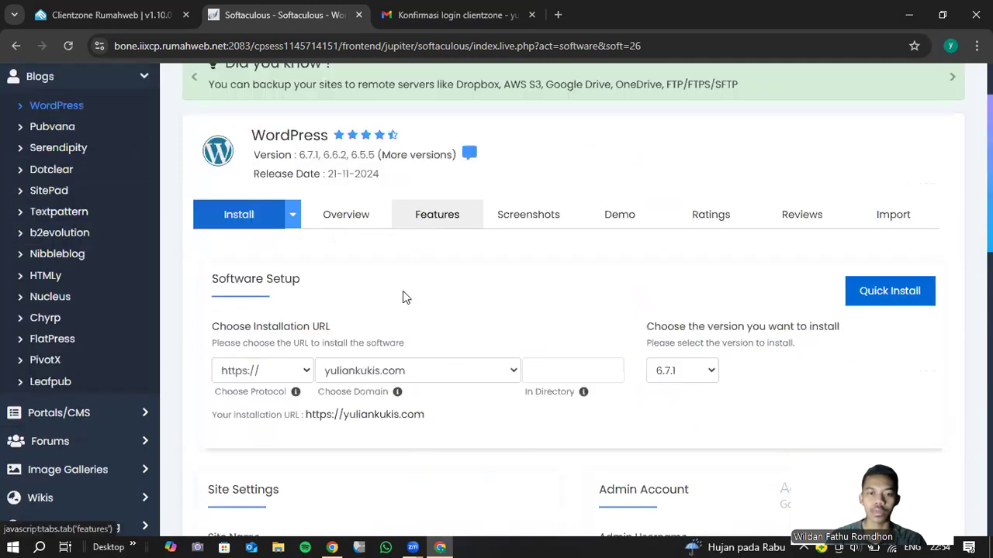
{"action": "left_click", "coordinate": [548, 368]}
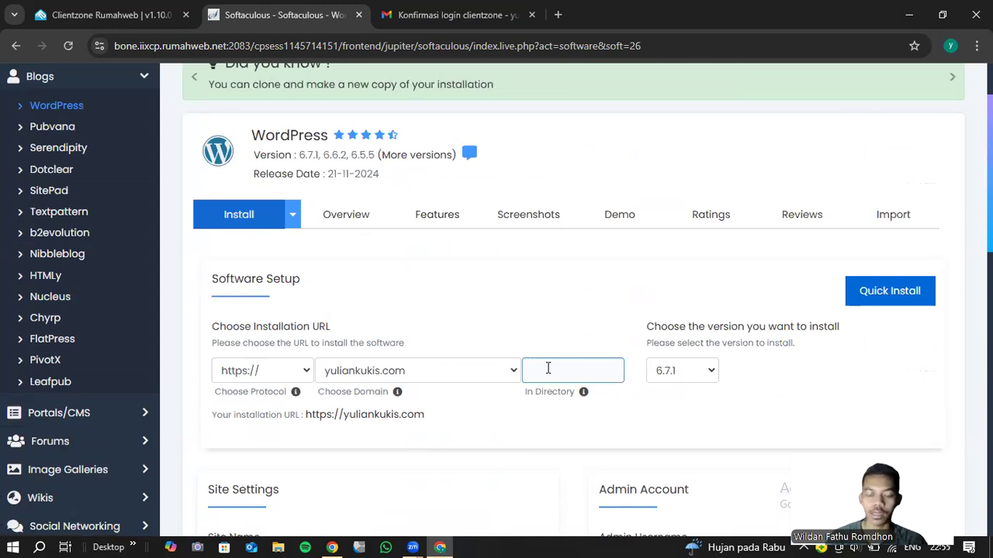
{"action": "left_click", "coordinate": [557, 369]}
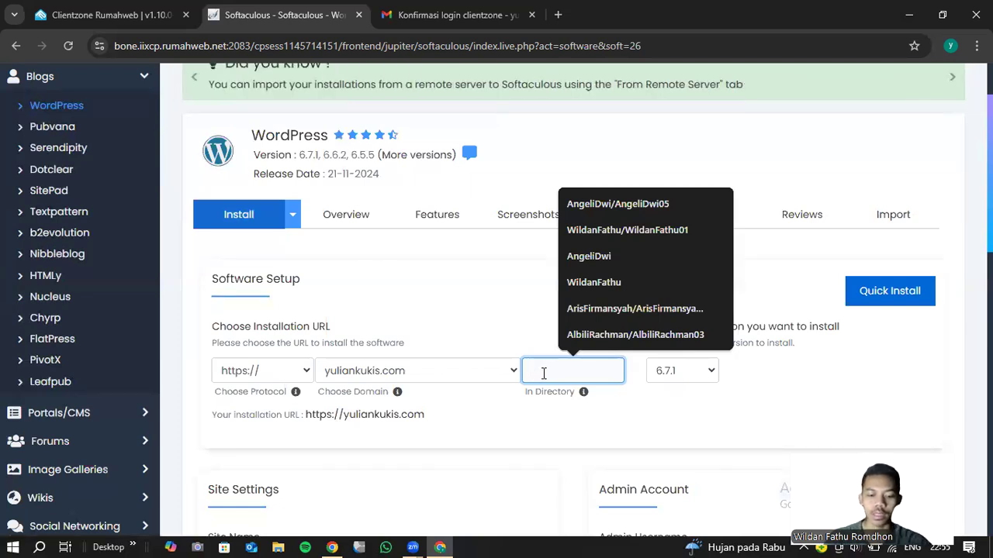
{"action": "type", "text": "tutori"}
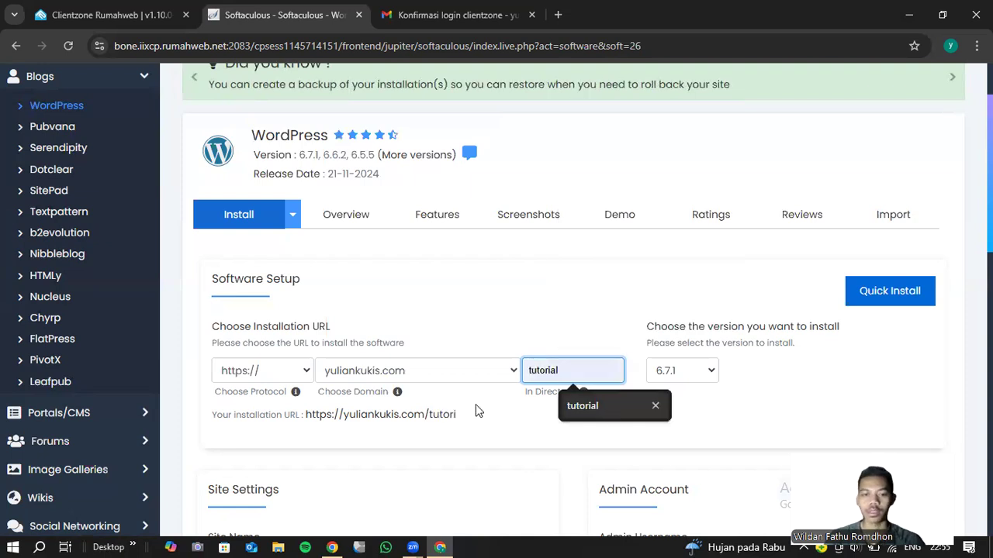
{"action": "key", "text": "Return"}
{"action": "scroll", "coordinate": [459, 410], "scroll_direction": "down", "scroll_amount": 1}
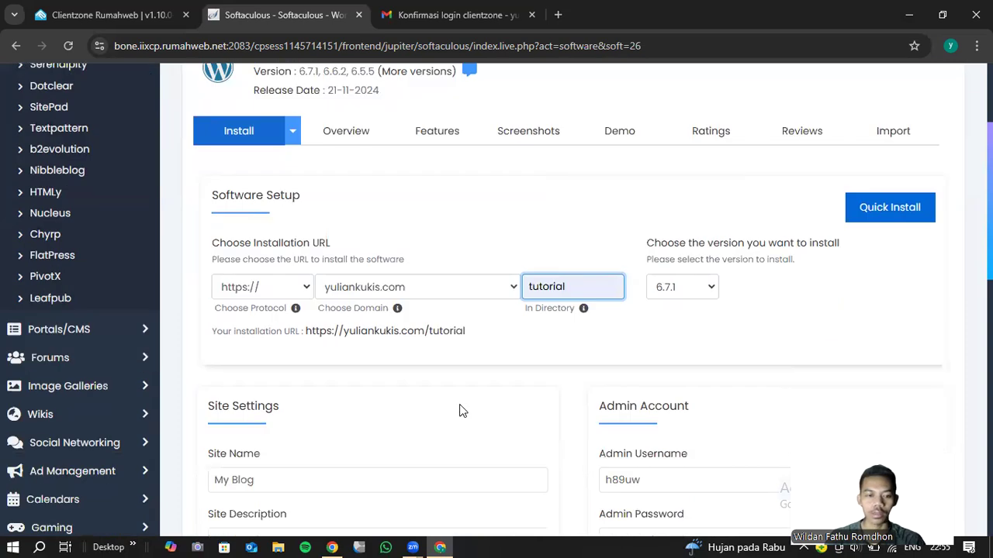
{"action": "scroll", "coordinate": [459, 410], "scroll_direction": "down", "scroll_amount": 2}
Step: Name the site 'Wibesite Tutorial' with the description 'Hello Word'
{"action": "left_click", "coordinate": [274, 351]}
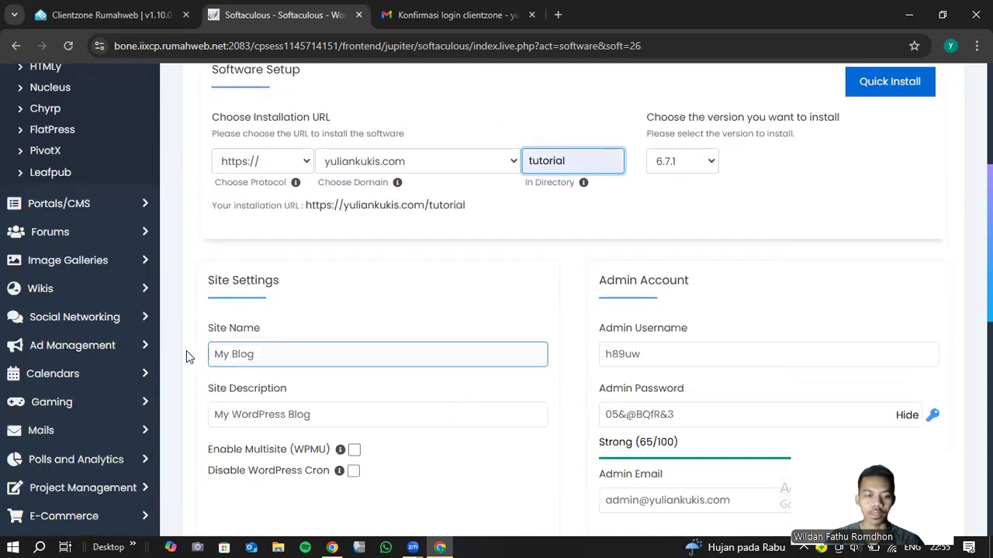
{"action": "key", "text": "ctrl+a"}
{"action": "type", "text": "W"}
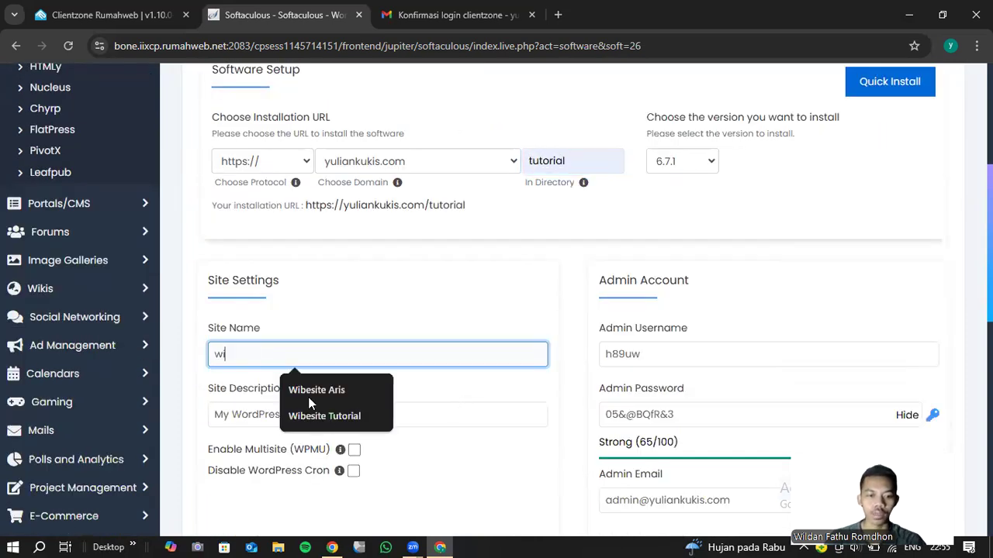
{"action": "left_click", "coordinate": [325, 417]}
{"action": "left_click", "coordinate": [325, 417]}
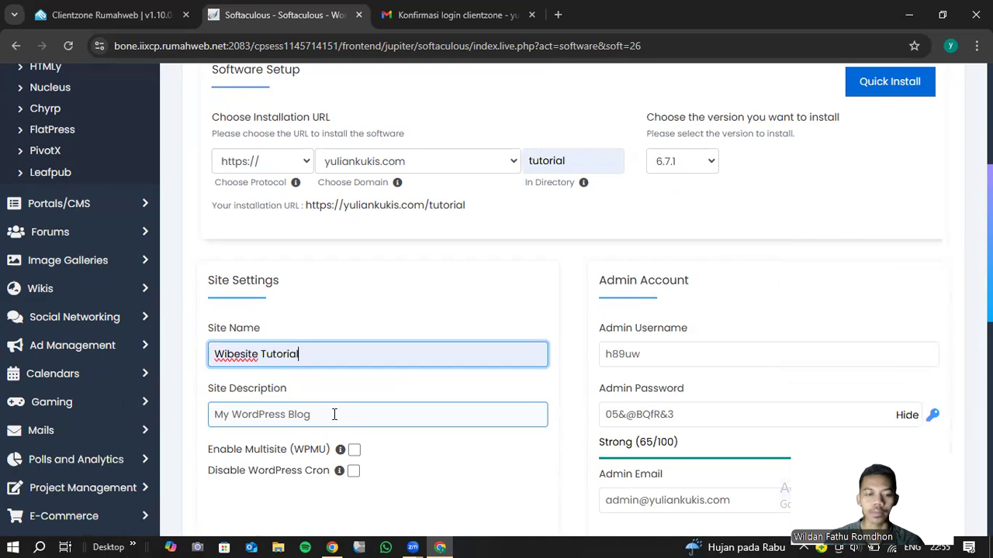
{"action": "left_click_drag", "start_coordinate": [315, 416], "coordinate": [209, 423]}
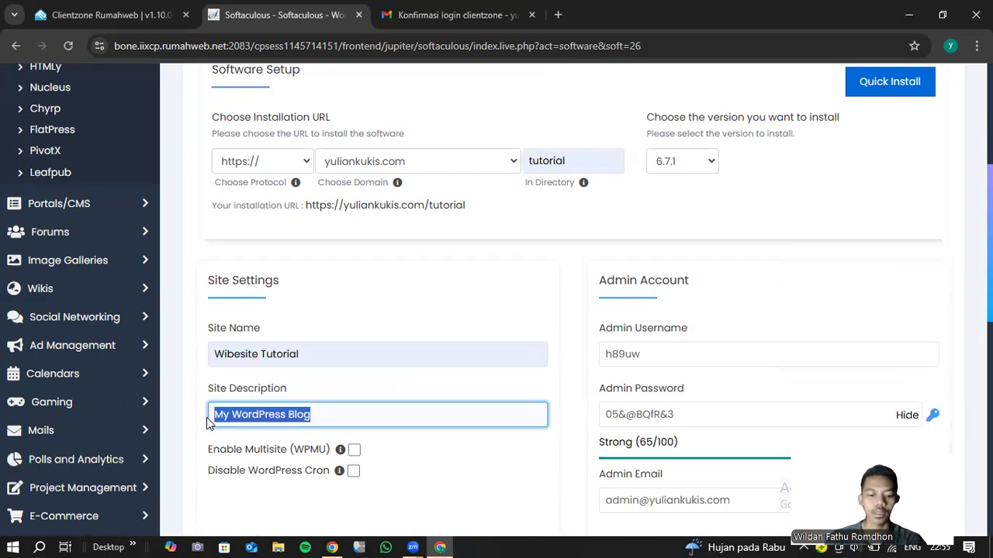
{"action": "type", "text": "He"}
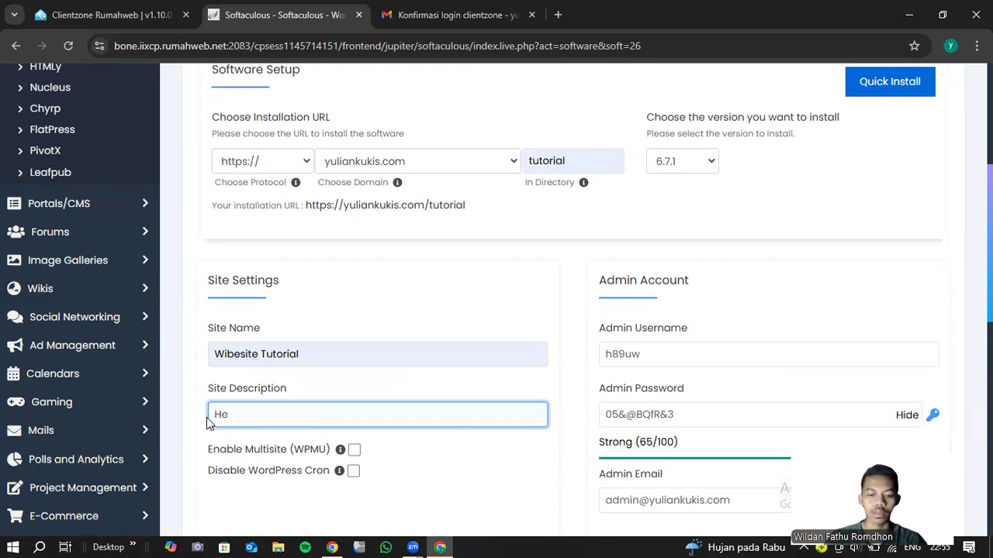
{"action": "type", "text": "llo Word"}
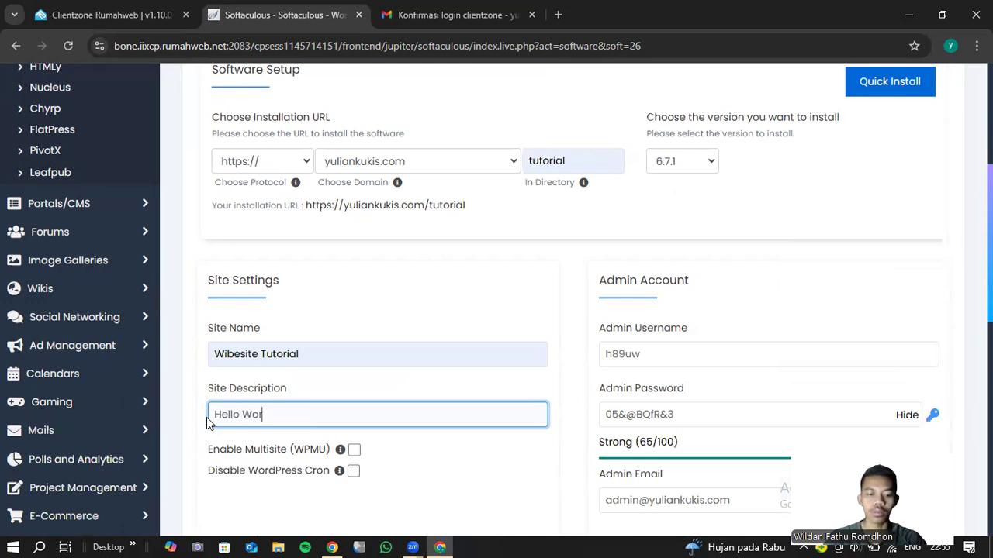
Step: Tick Enable Multisite and Disable WordPress Cron
{"action": "left_click", "coordinate": [353, 450]}
{"action": "left_click", "coordinate": [352, 473]}
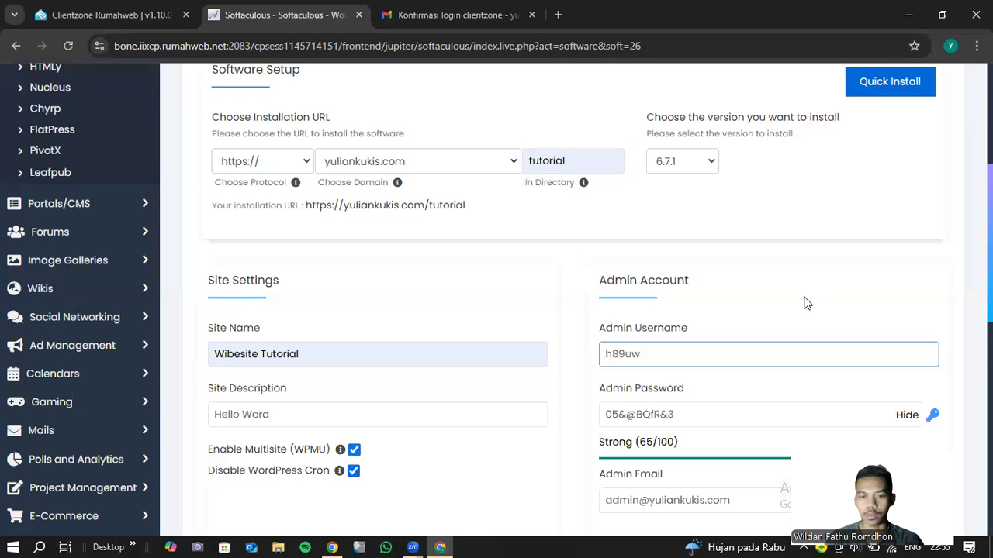
{"action": "scroll", "coordinate": [771, 297], "scroll_direction": "down", "scroll_amount": 1}
{"action": "scroll", "coordinate": [771, 297], "scroll_direction": "down", "scroll_amount": 2}
{"action": "scroll", "coordinate": [771, 295], "scroll_direction": "up", "scroll_amount": 1}
Step: Change the admin username to 'Admin01' and set a new strong admin password
{"action": "left_click", "coordinate": [772, 294]}
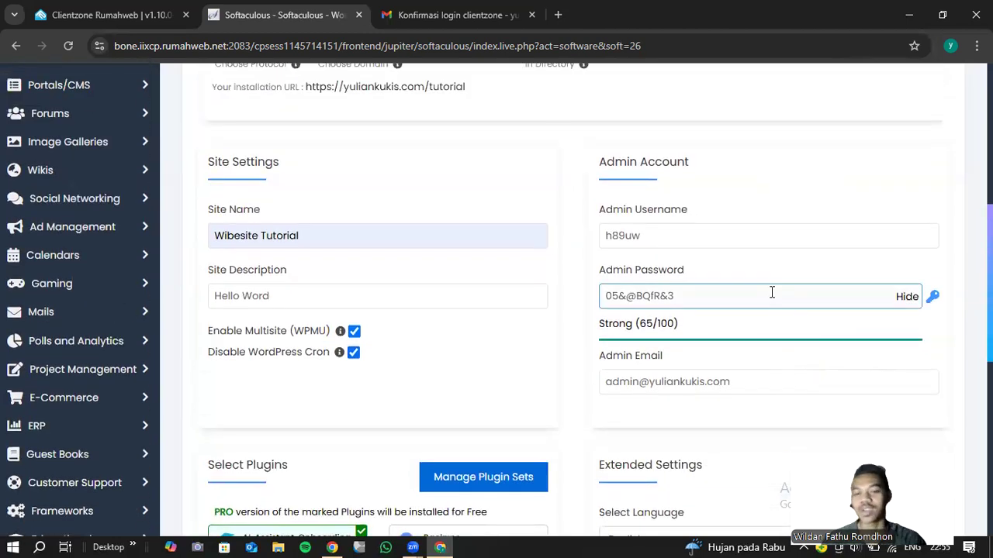
{"action": "left_click", "coordinate": [672, 235]}
{"action": "left_click_drag", "start_coordinate": [672, 235], "coordinate": [597, 236]}
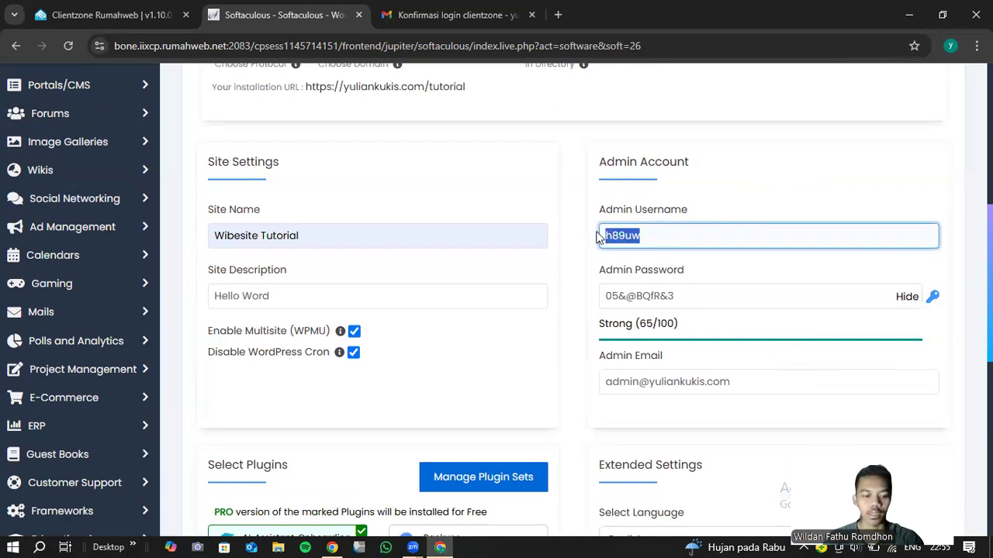
{"action": "type", "text": "Admi"}
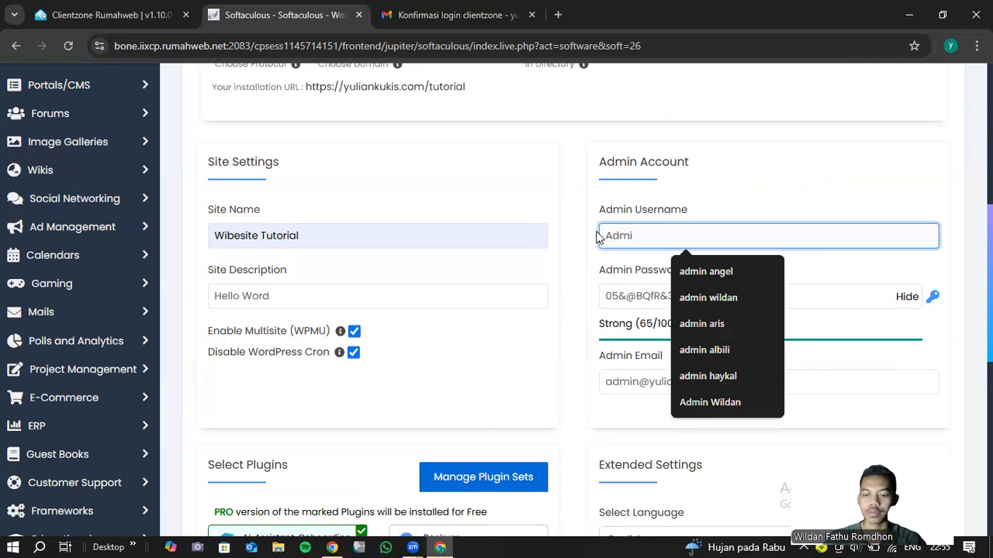
{"action": "type", "text": "n"}
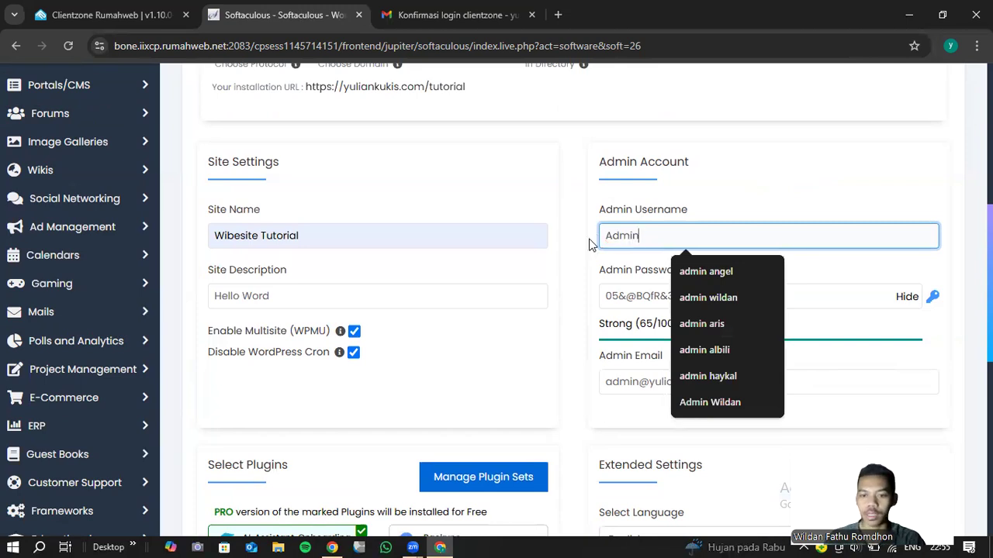
{"action": "type", "text": "01"}
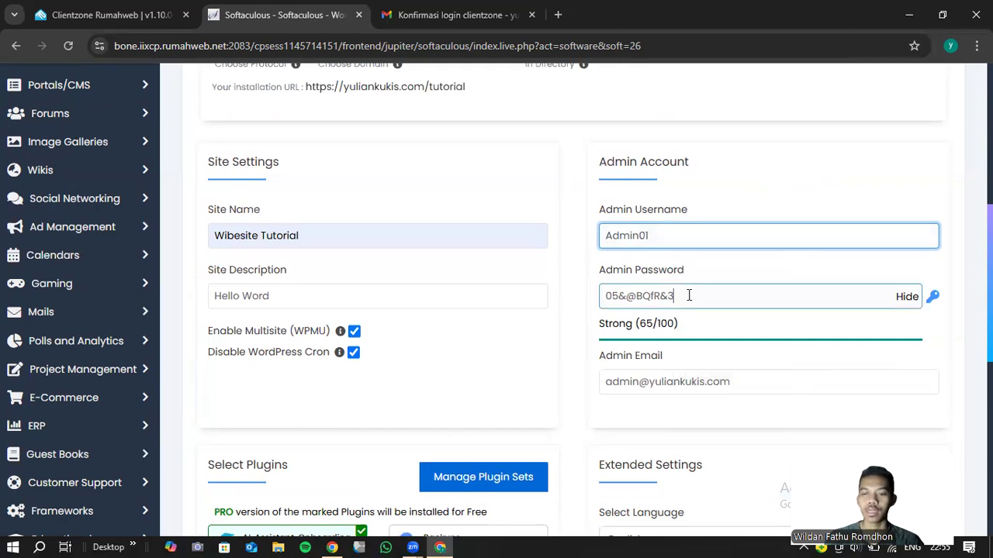
{"action": "left_click_drag", "start_coordinate": [687, 292], "coordinate": [586, 299]}
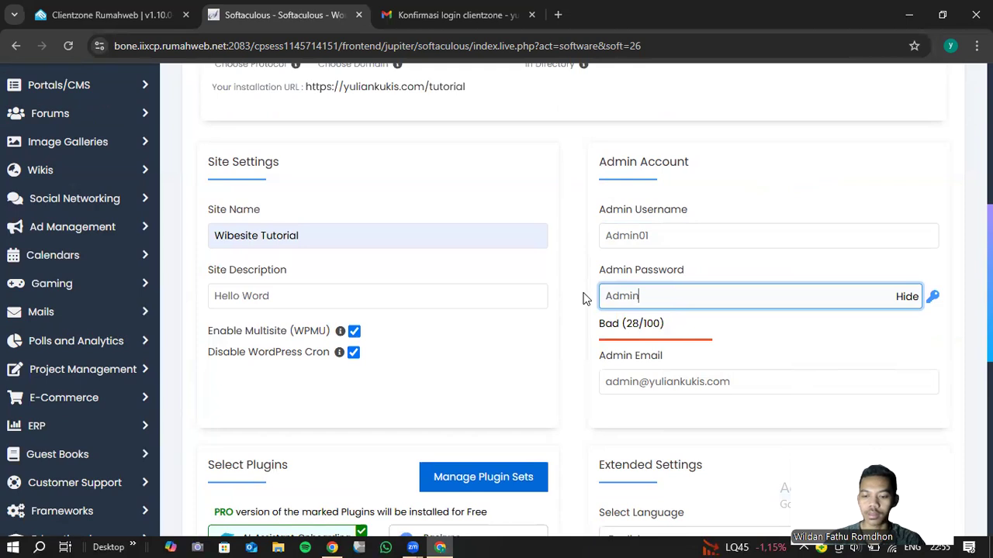
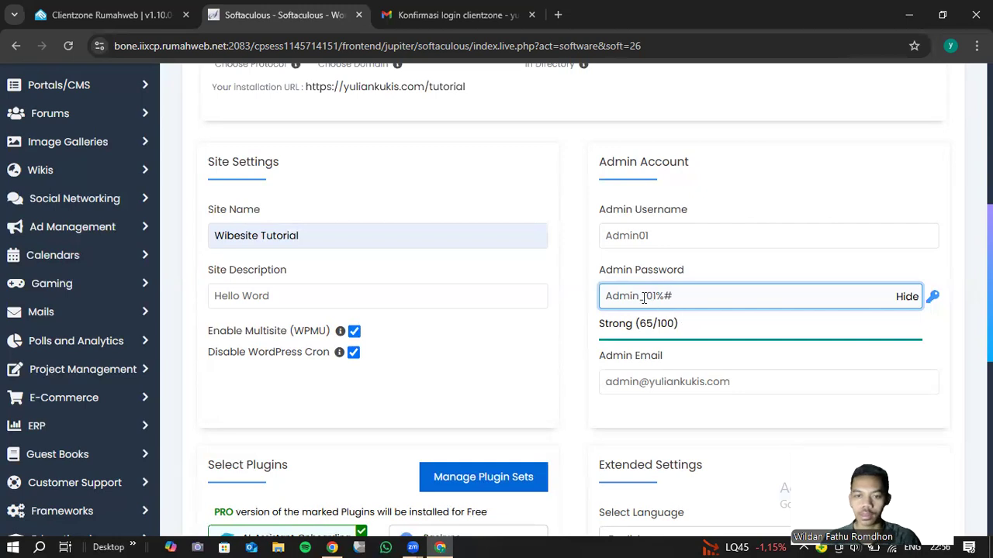
{"action": "left_click", "coordinate": [658, 376]}
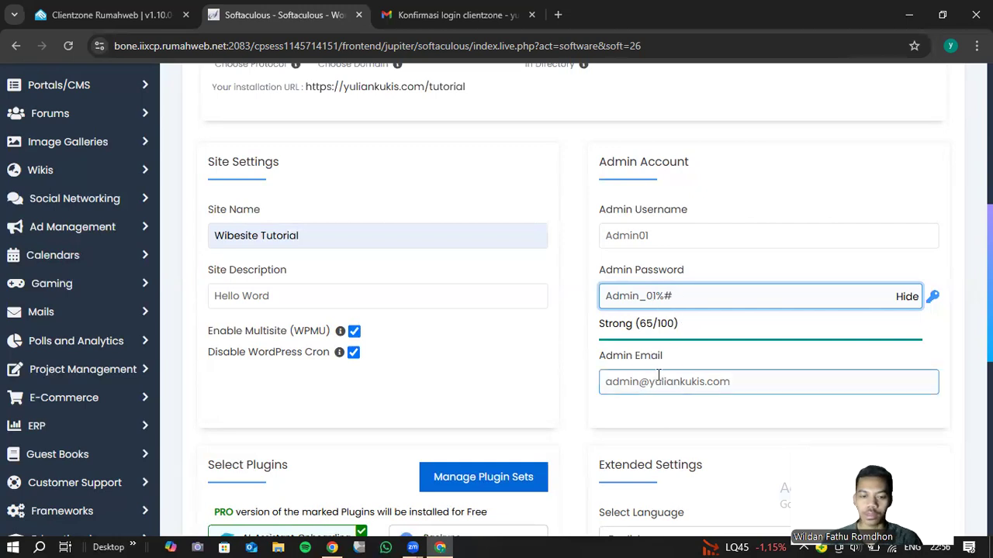
{"action": "scroll", "coordinate": [658, 376], "scroll_direction": "down", "scroll_amount": 7}
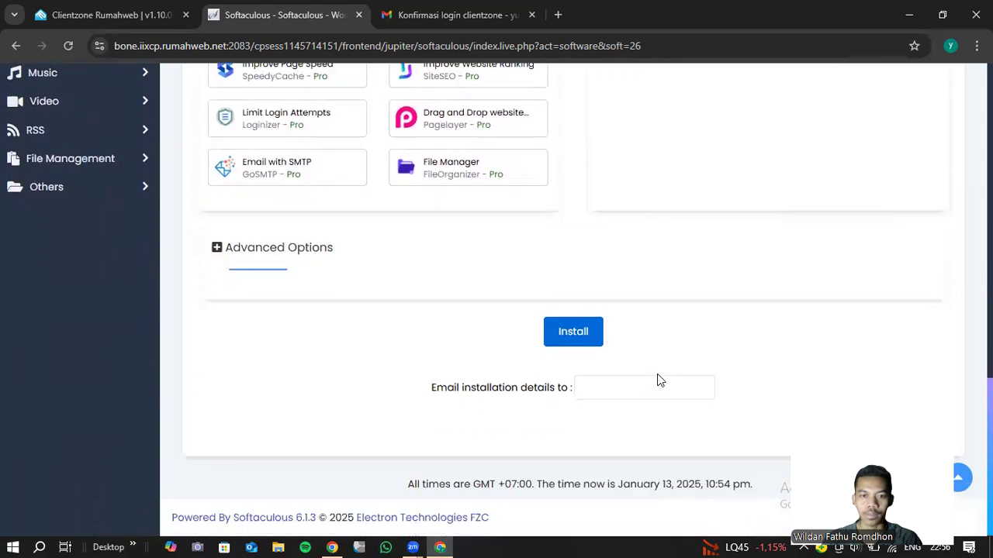
Step: Run the WordPress install for yuliankukis.com/tutorial and wait for Softaculous's success page
{"action": "left_click", "coordinate": [580, 337]}
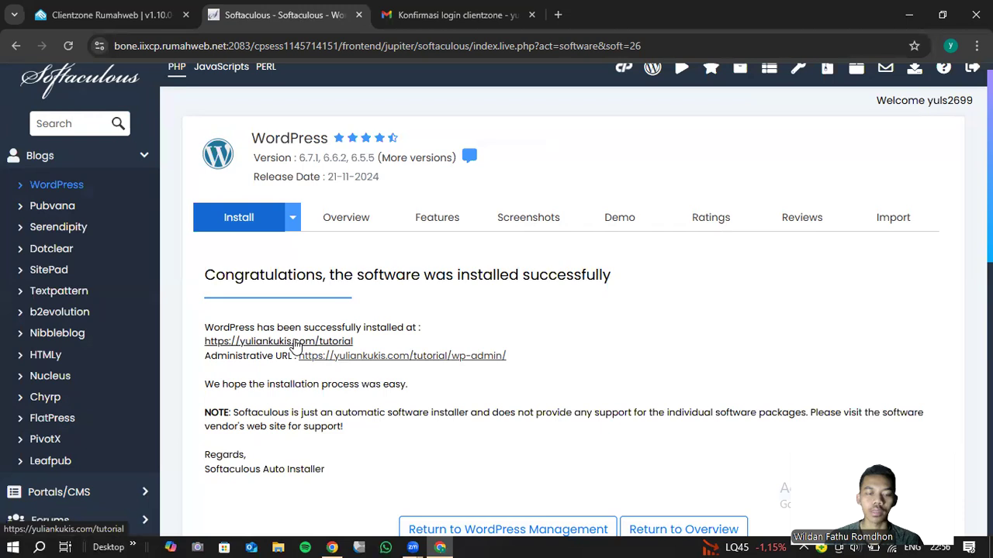
Step: Open the tutorial blog in a new tab, close the Gmail email, and return to the success page
{"action": "right_click", "coordinate": [295, 347]}
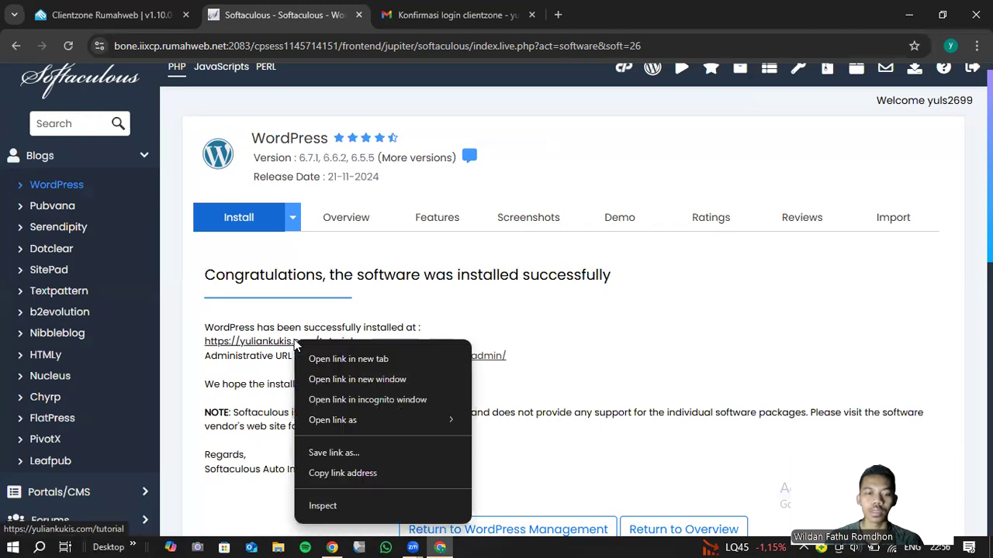
{"action": "left_click", "coordinate": [329, 358]}
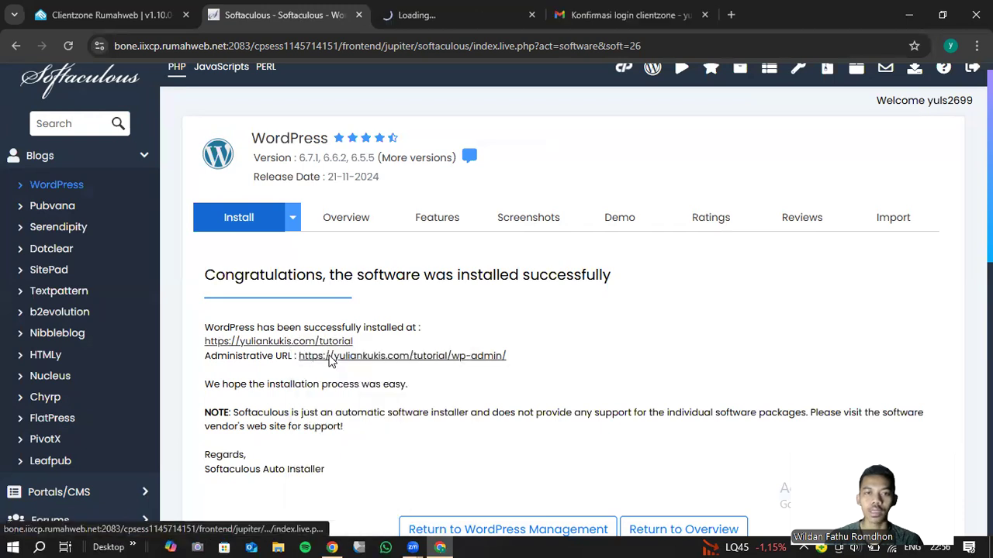
{"action": "left_click", "coordinate": [698, 23]}
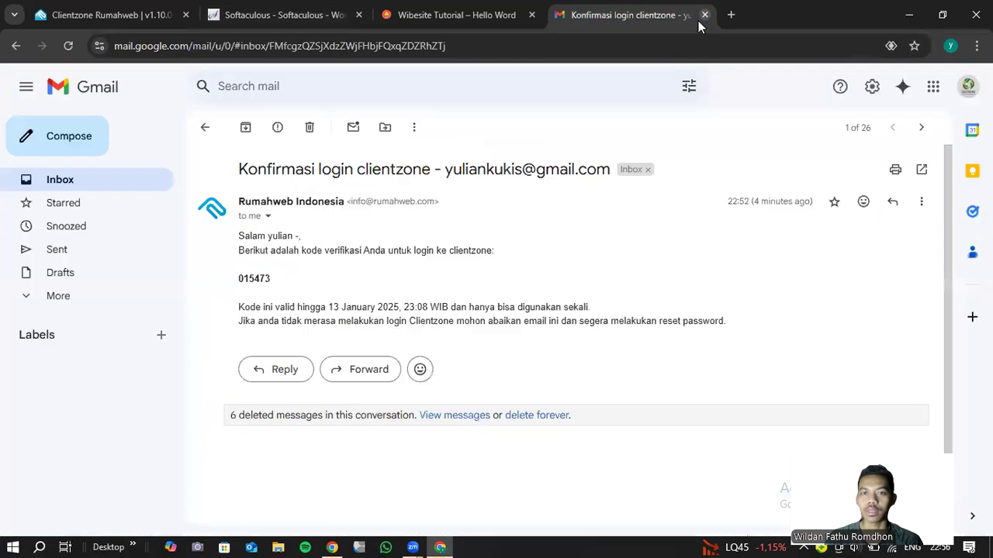
{"action": "left_click", "coordinate": [705, 15]}
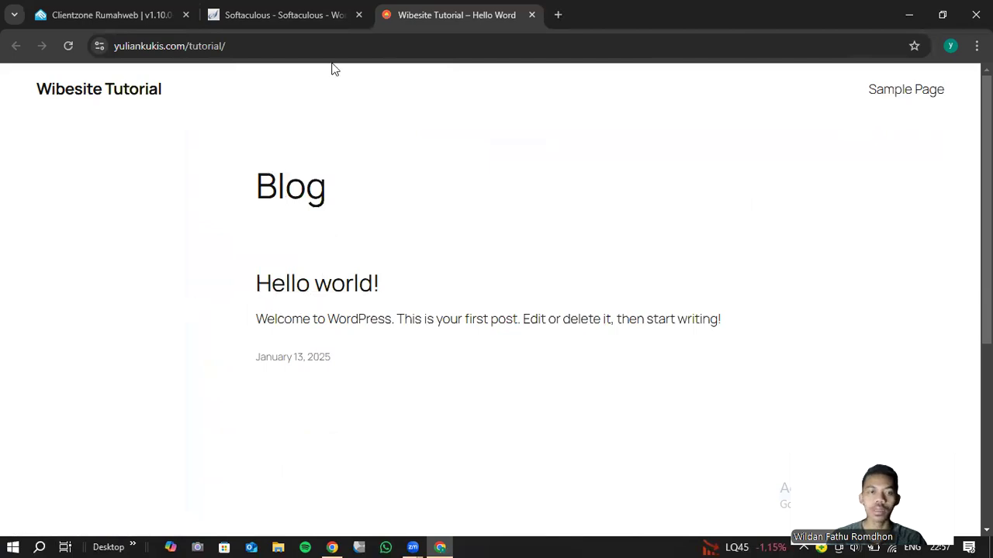
{"action": "left_click", "coordinate": [283, 15]}
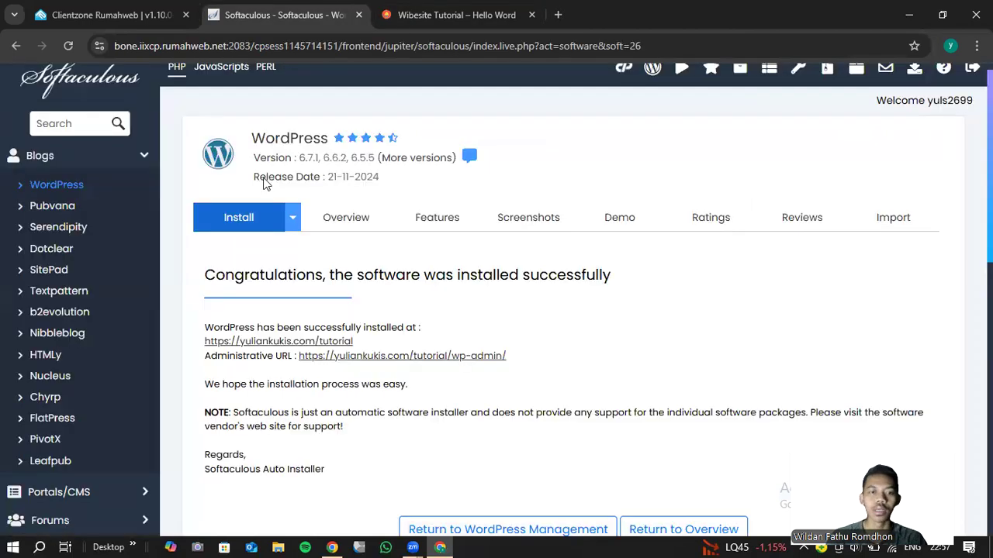
{"action": "right_click", "coordinate": [379, 359]}
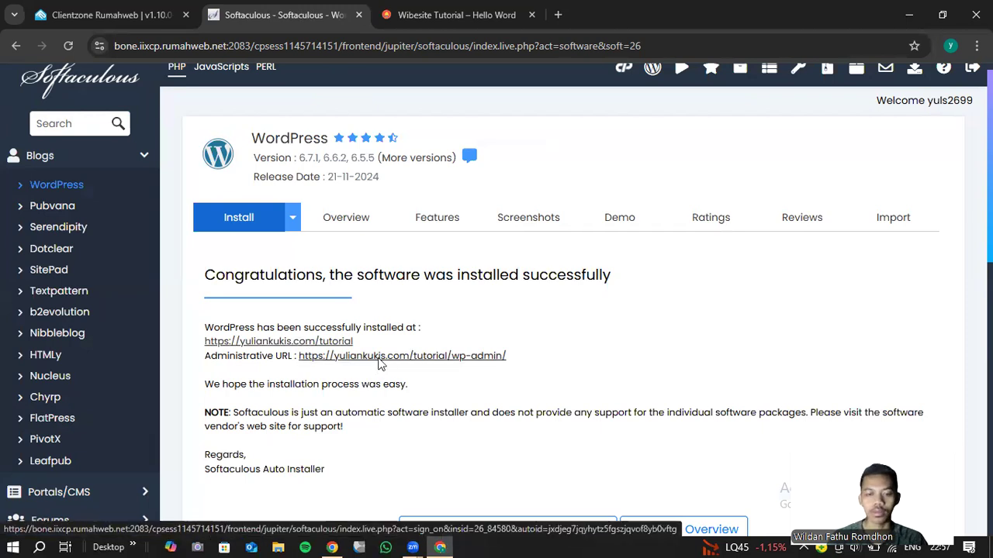
Step: Open the site's wp-admin dashboard in a new tab and look it over
{"action": "left_click", "coordinate": [439, 193]}
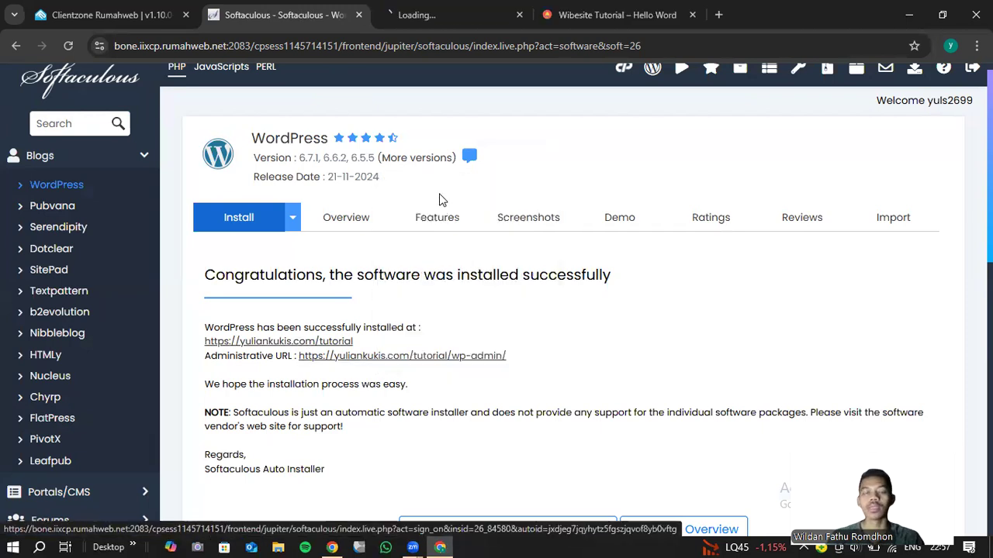
{"action": "left_click", "coordinate": [429, 26]}
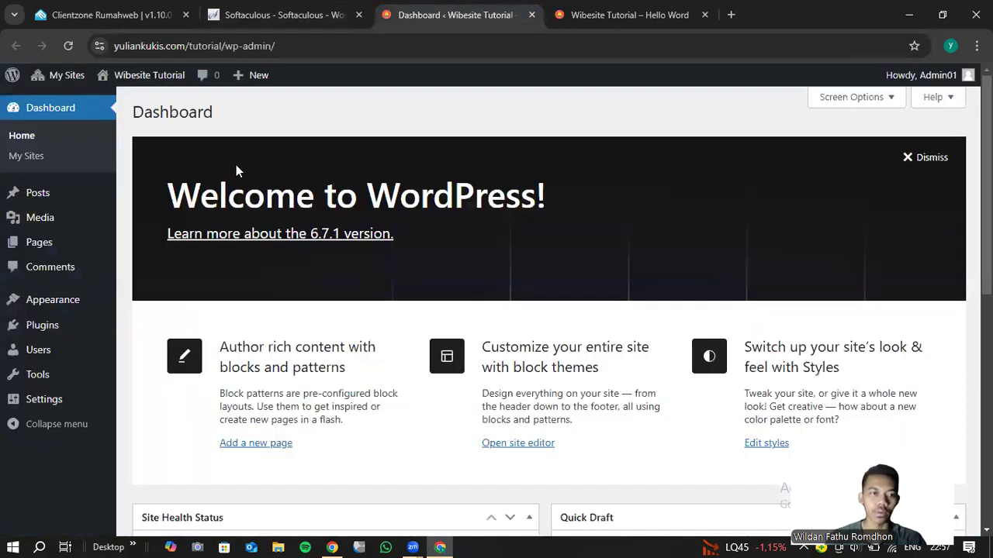
{"action": "scroll", "coordinate": [27, 334], "scroll_direction": "down", "scroll_amount": 1}
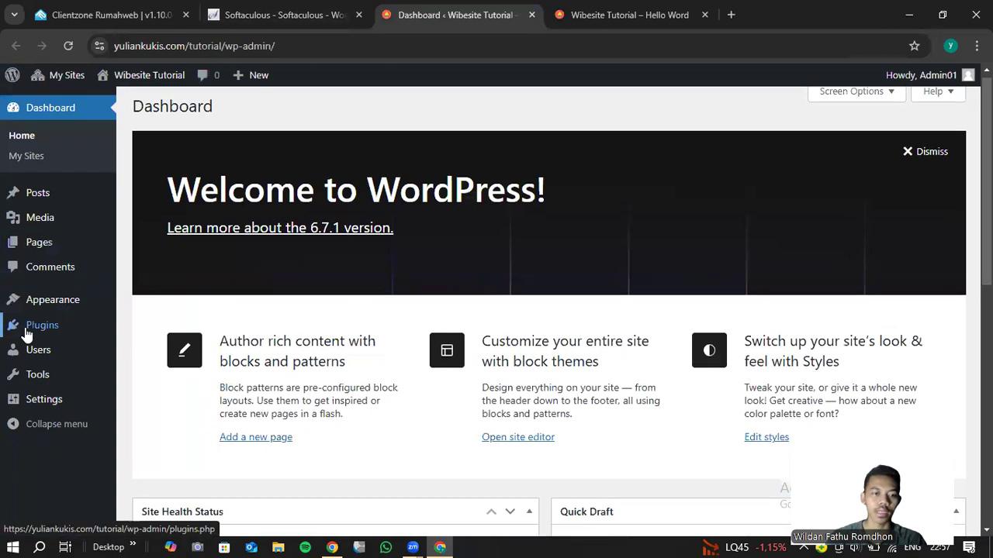
{"action": "scroll", "coordinate": [380, 284], "scroll_direction": "down", "scroll_amount": 1}
{"action": "scroll", "coordinate": [380, 280], "scroll_direction": "up", "scroll_amount": 1}
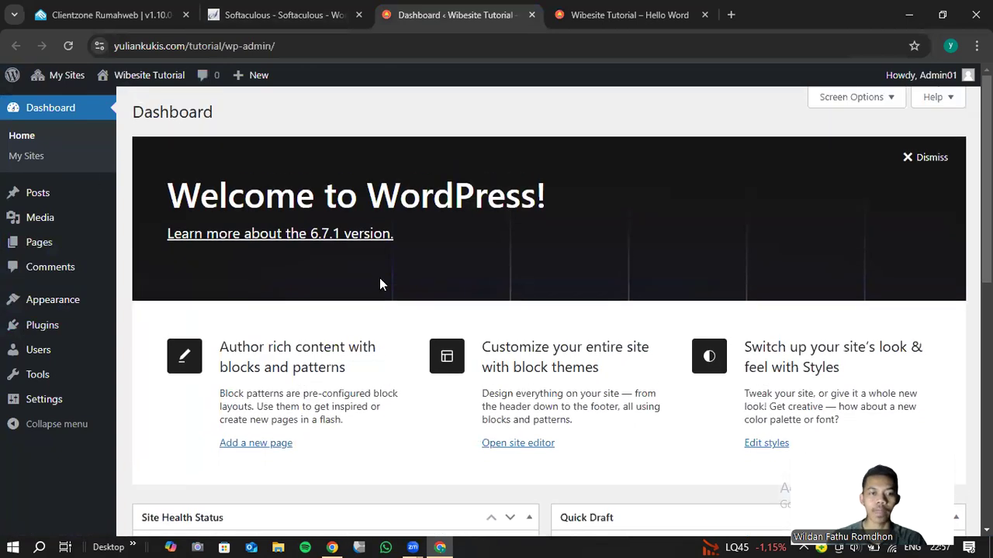
{"action": "scroll", "coordinate": [225, 306], "scroll_direction": "down", "scroll_amount": 1}
{"action": "scroll", "coordinate": [57, 326], "scroll_direction": "up", "scroll_amount": 1}
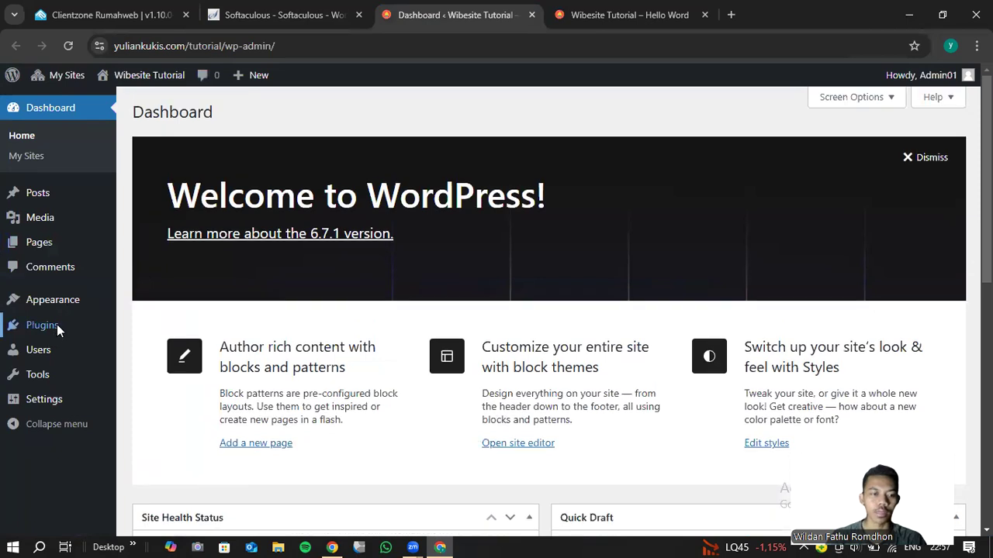
Step: Check the installed plugins list, return to the Dashboard, and go to the Themes page
{"action": "left_click", "coordinate": [57, 325]}
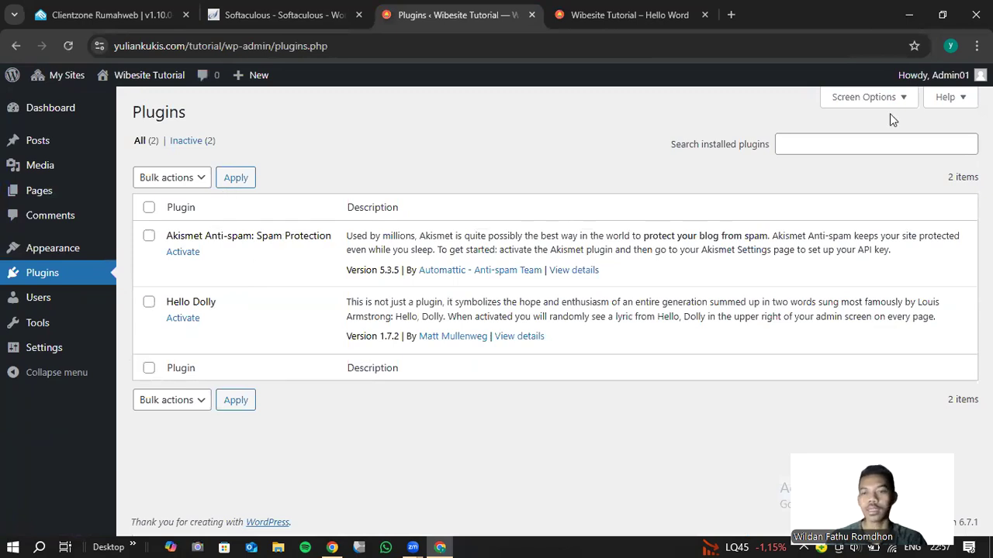
{"action": "left_click", "coordinate": [813, 145]}
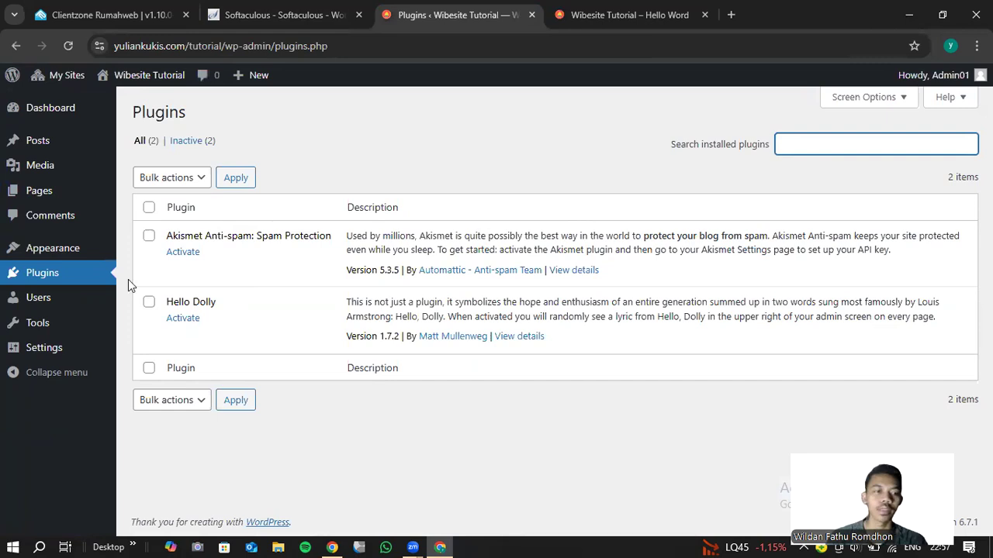
{"action": "mouse_move", "coordinate": [60, 112]}
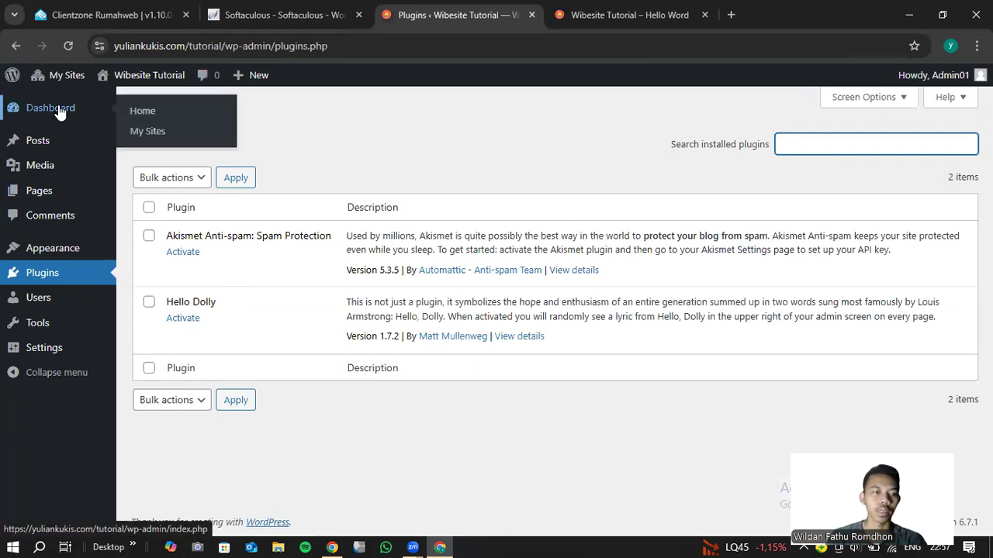
{"action": "left_click", "coordinate": [59, 112]}
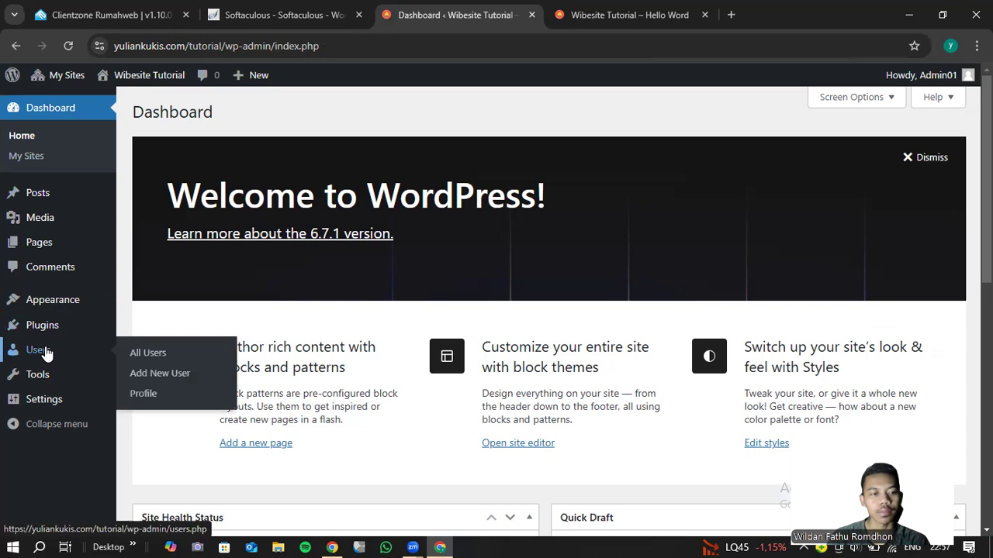
{"action": "mouse_move", "coordinate": [39, 372]}
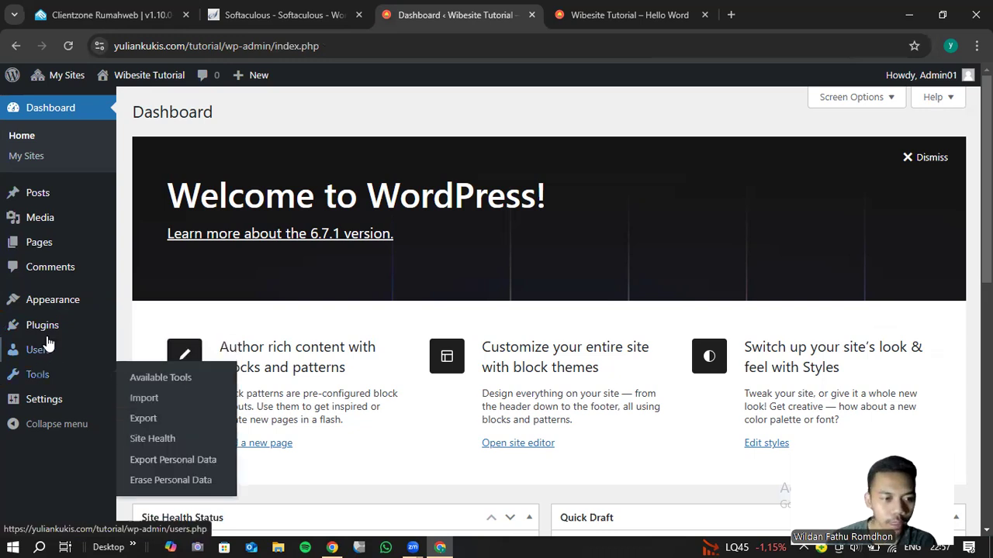
{"action": "mouse_move", "coordinate": [38, 349]}
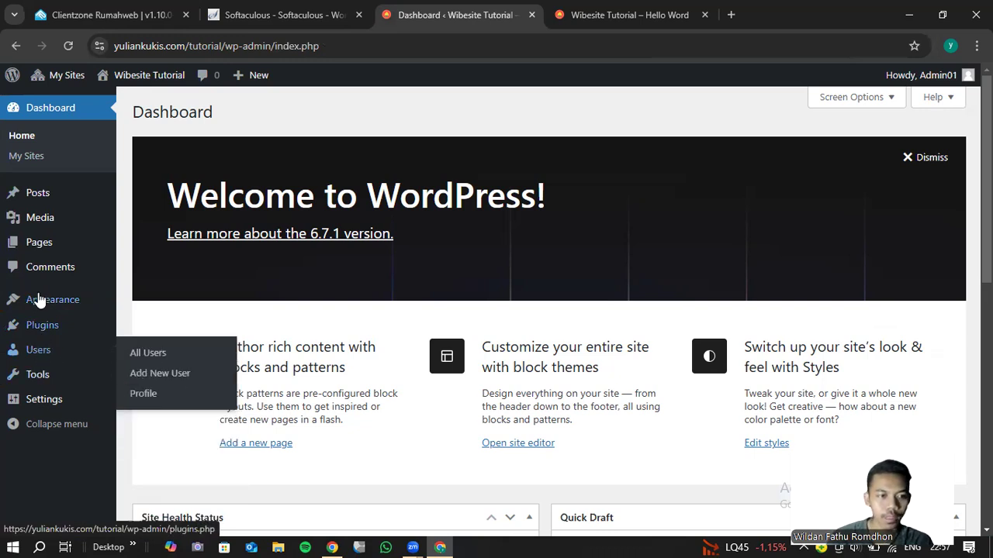
{"action": "mouse_move", "coordinate": [39, 298]}
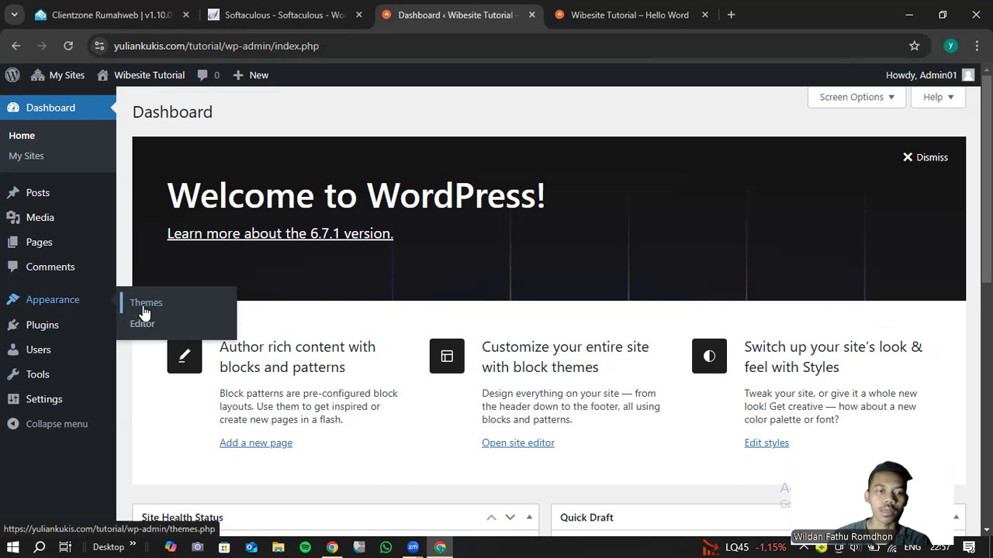
{"action": "left_click", "coordinate": [143, 306]}
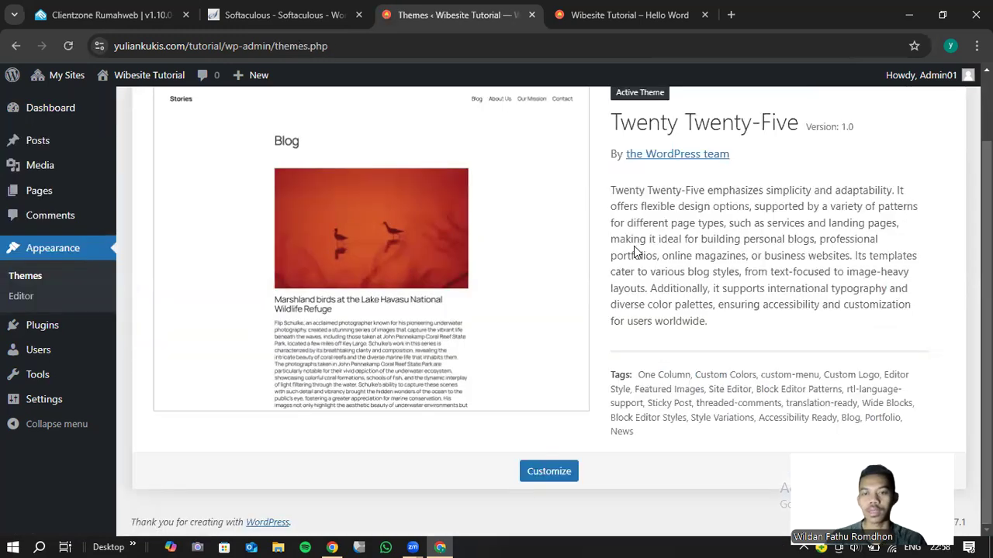
Step: Review the Themes page showing Twenty Twenty-Five 1.0 active, then point to My Sites > Network Admin
{"action": "scroll", "coordinate": [634, 246], "scroll_direction": "up", "scroll_amount": 1}
{"action": "scroll", "coordinate": [636, 252], "scroll_direction": "down", "scroll_amount": 1}
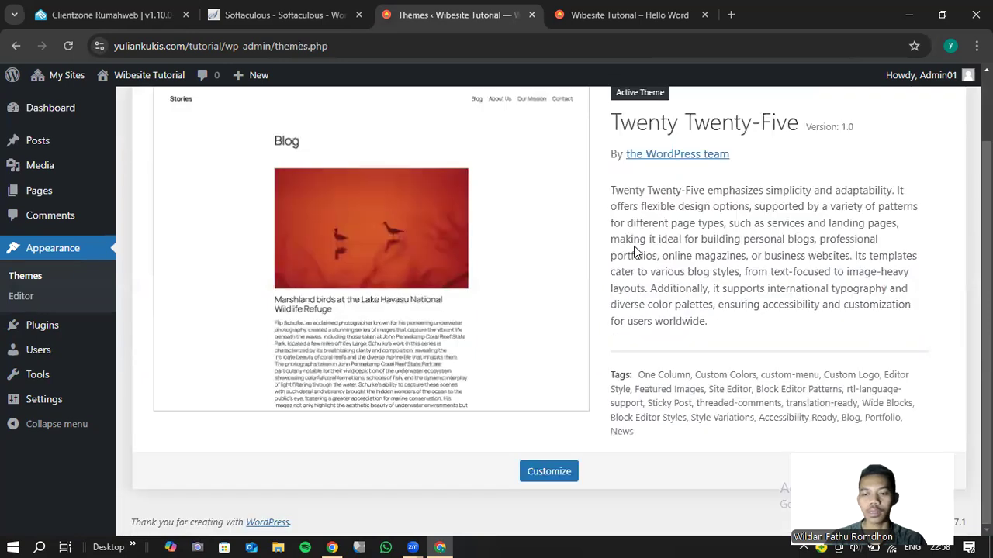
{"action": "scroll", "coordinate": [636, 252], "scroll_direction": "up", "scroll_amount": 1}
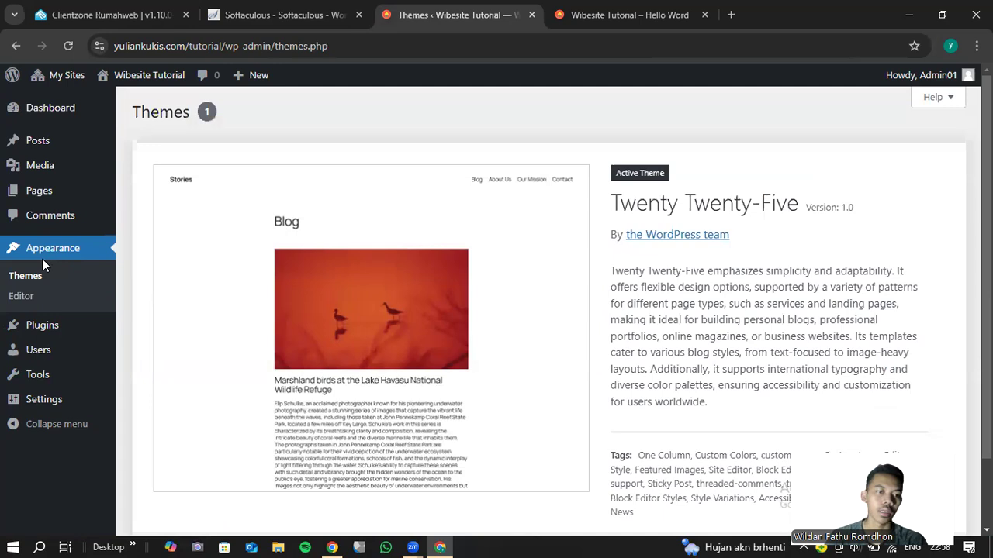
{"action": "mouse_move", "coordinate": [56, 117]}
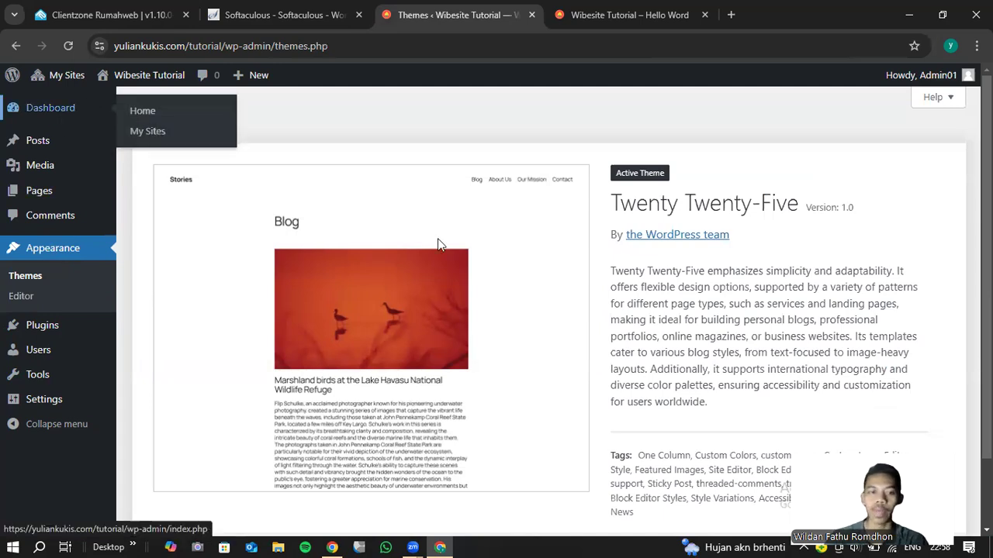
{"action": "scroll", "coordinate": [437, 244], "scroll_direction": "down", "scroll_amount": 1}
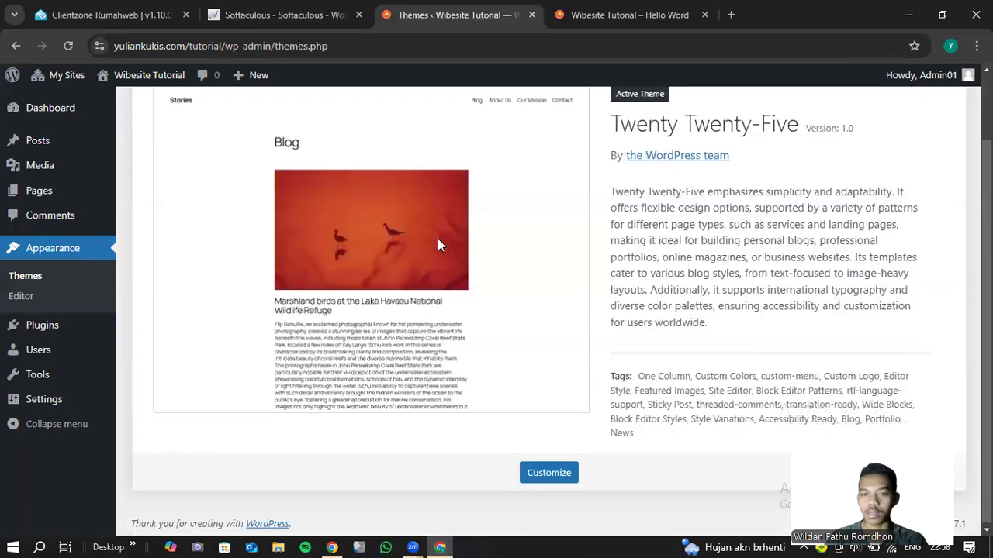
{"action": "scroll", "coordinate": [99, 97], "scroll_direction": "up", "scroll_amount": 1}
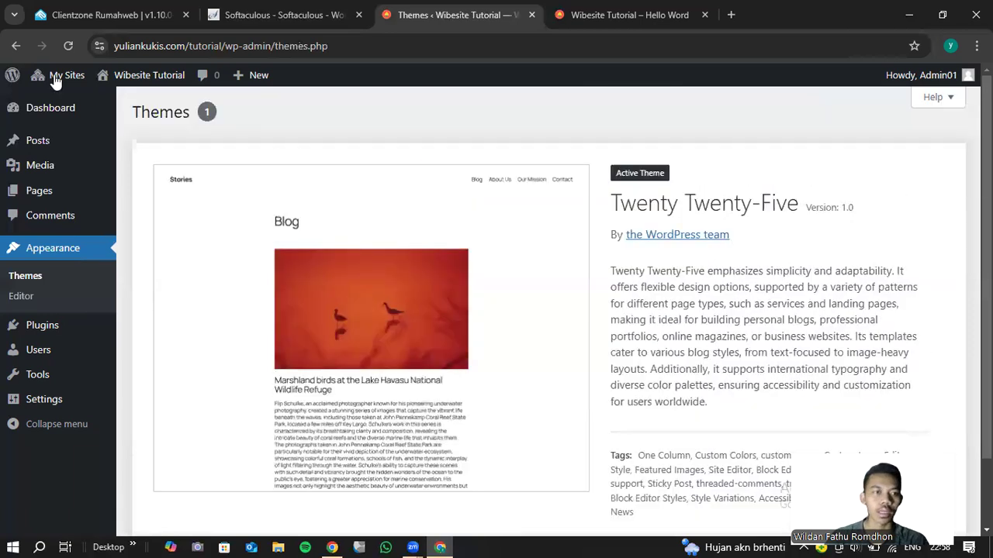
{"action": "mouse_move", "coordinate": [56, 77]}
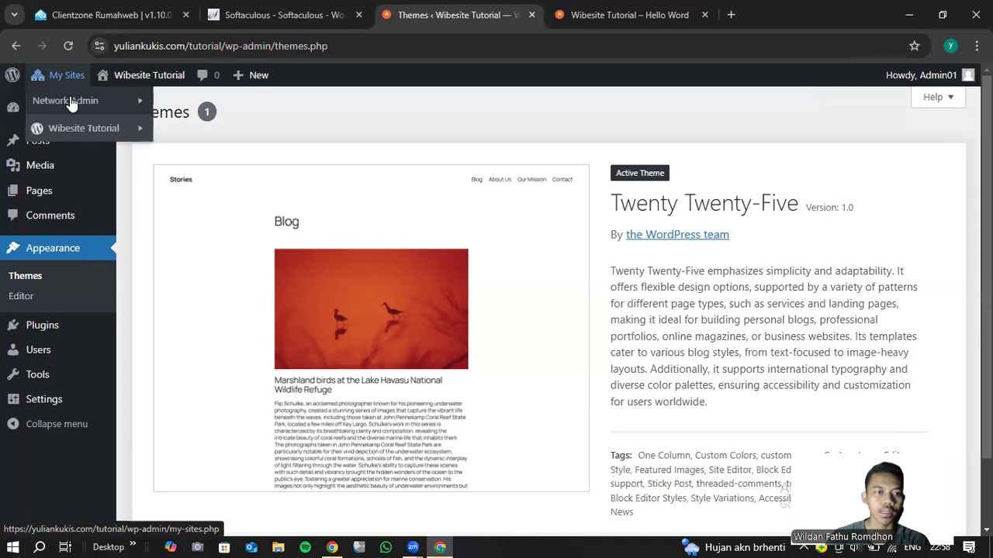
{"action": "mouse_move", "coordinate": [71, 103]}
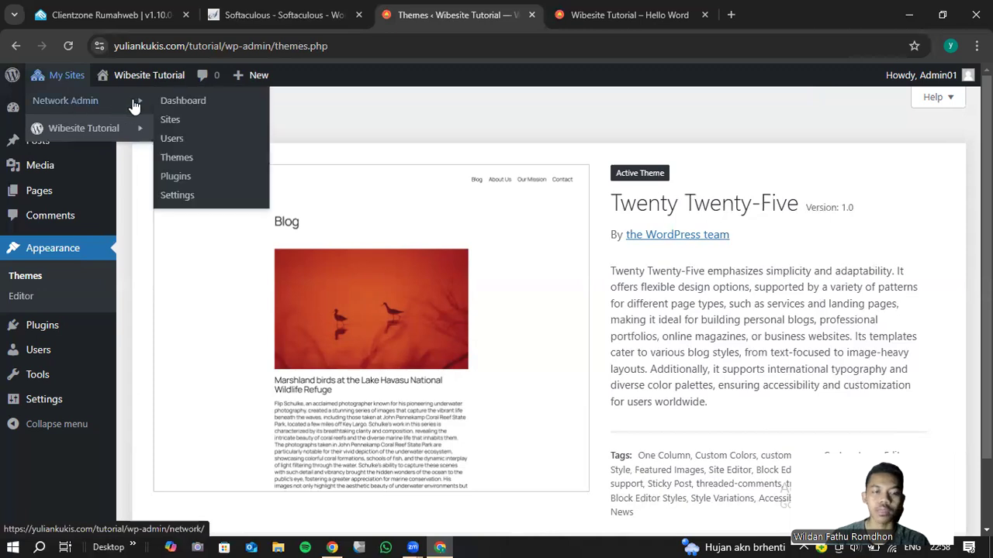
Step: Go to the network Themes list and its Add Themes page
{"action": "left_click", "coordinate": [193, 163]}
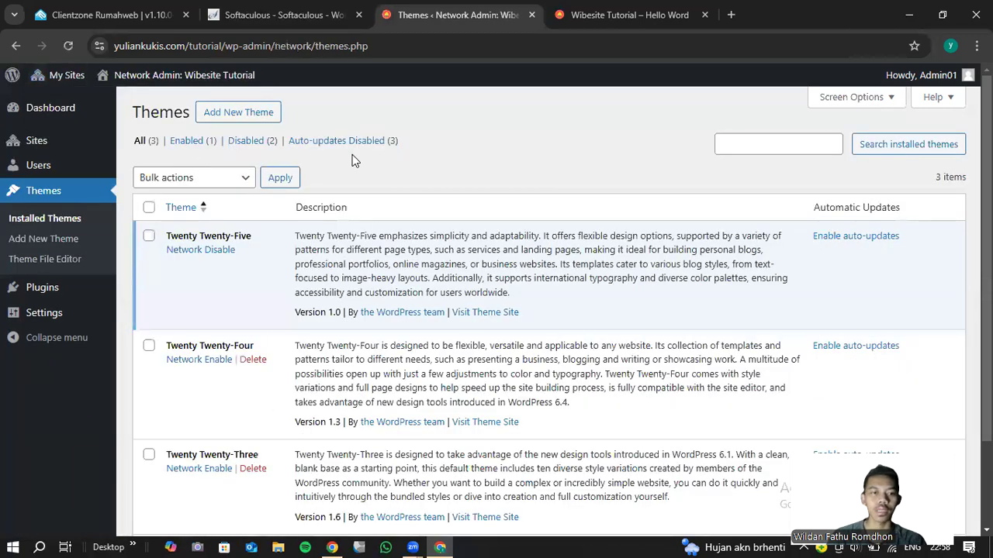
{"action": "left_click", "coordinate": [238, 122]}
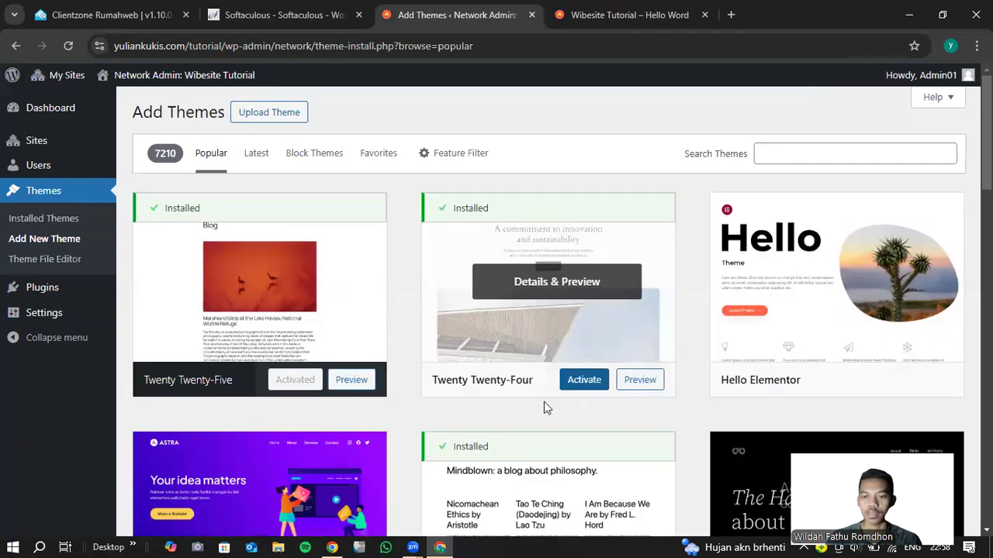
{"action": "scroll", "coordinate": [545, 407], "scroll_direction": "down", "scroll_amount": 2}
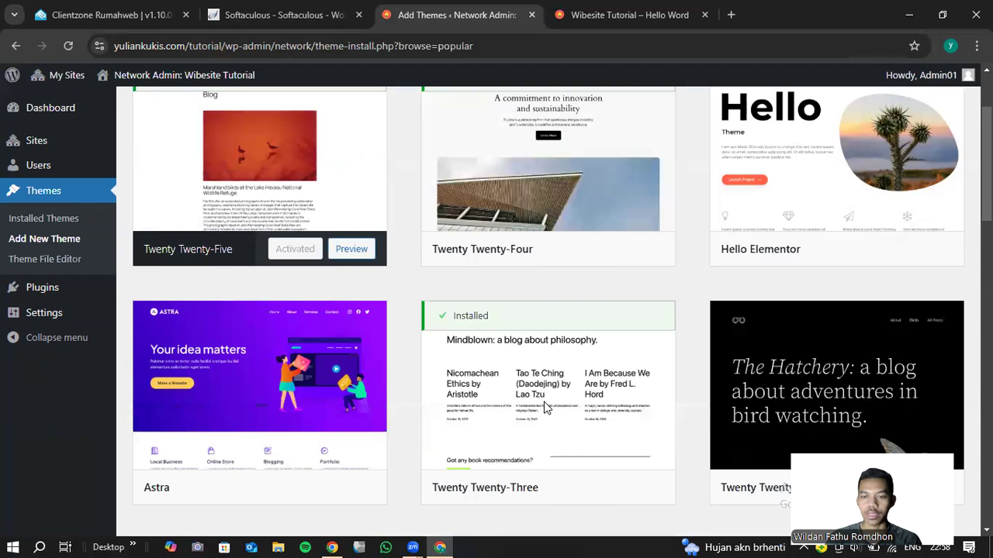
{"action": "scroll", "coordinate": [545, 407], "scroll_direction": "down", "scroll_amount": 3}
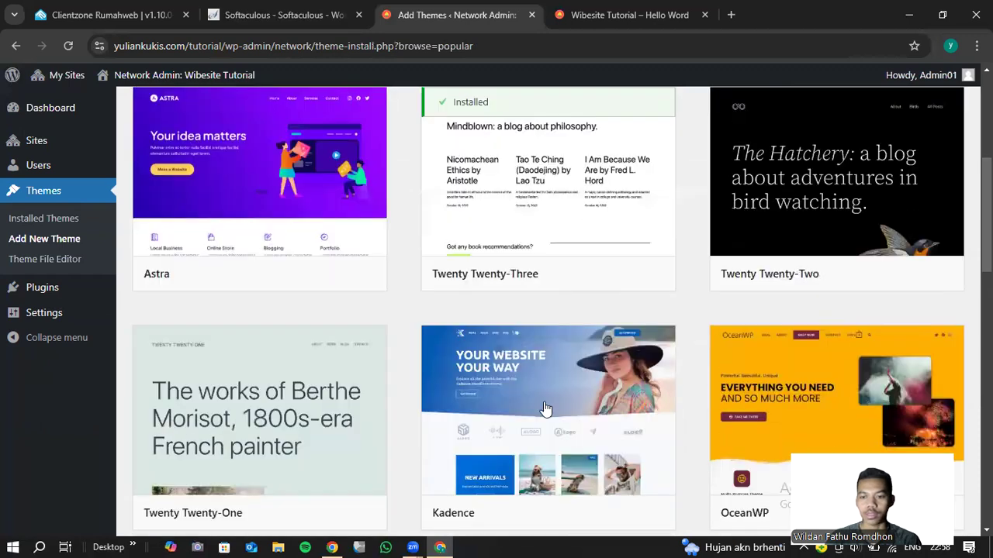
Step: Scroll the popular themes down to the Iris WP card and install it
{"action": "scroll", "coordinate": [545, 407], "scroll_direction": "down", "scroll_amount": 1}
{"action": "scroll", "coordinate": [545, 407], "scroll_direction": "down", "scroll_amount": 3}
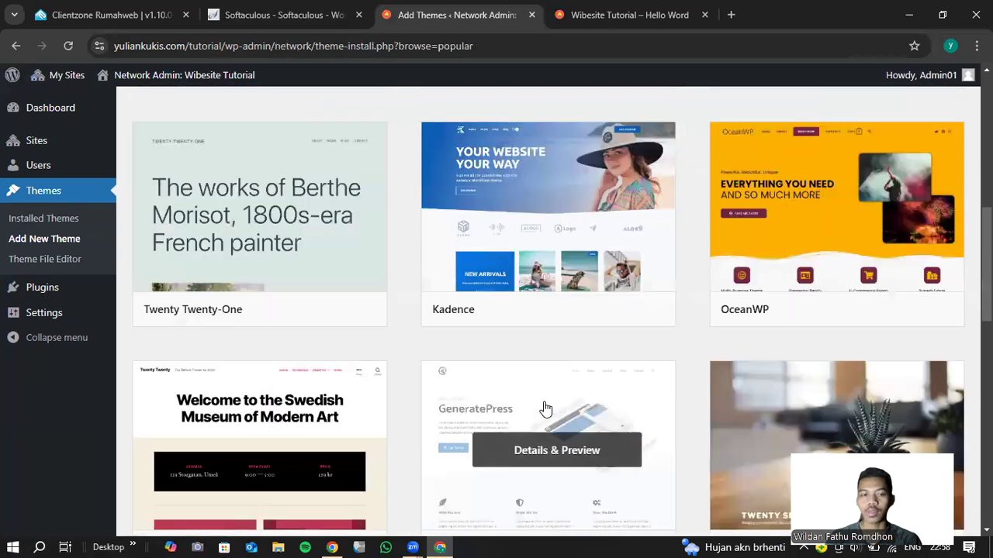
{"action": "scroll", "coordinate": [545, 409], "scroll_direction": "down", "scroll_amount": 3}
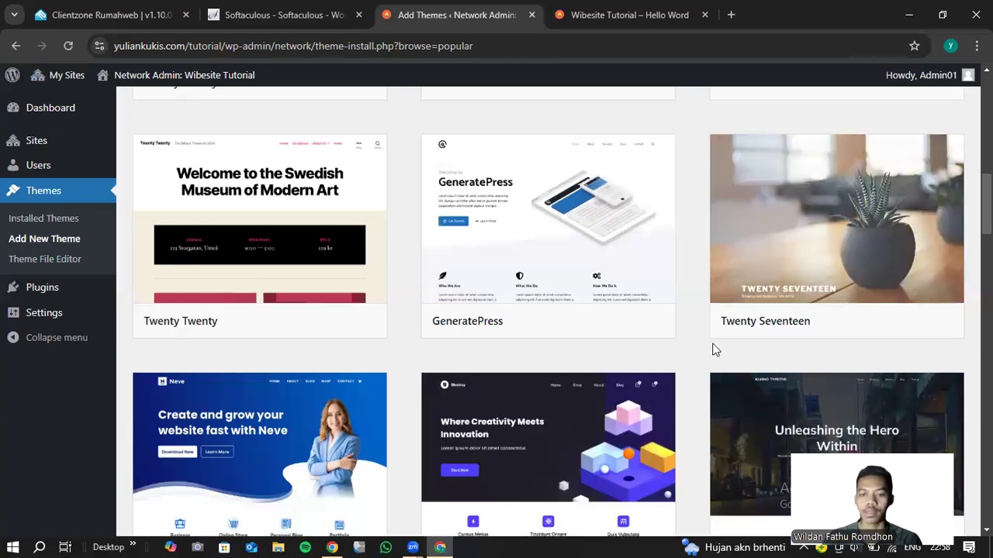
{"action": "scroll", "coordinate": [715, 350], "scroll_direction": "down", "scroll_amount": 3}
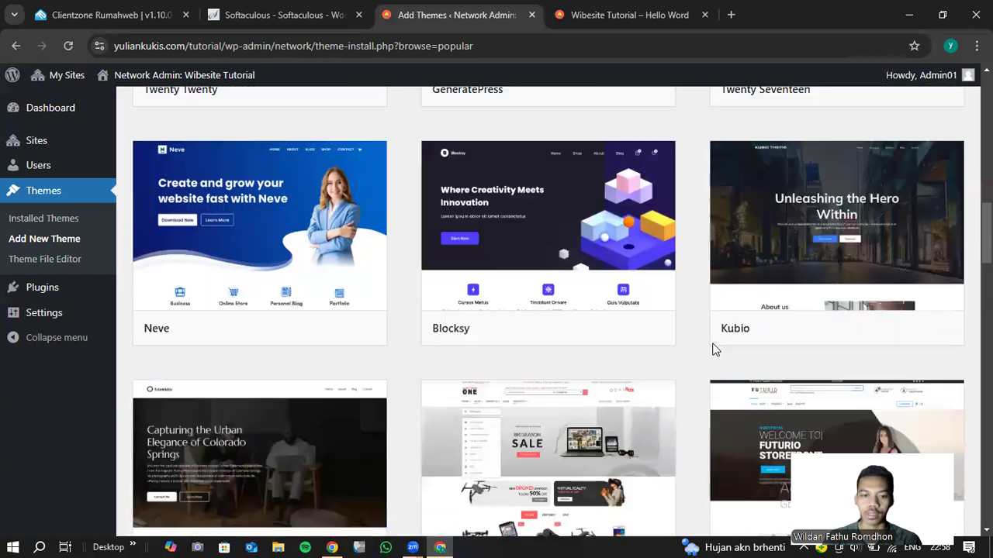
{"action": "scroll", "coordinate": [715, 350], "scroll_direction": "down", "scroll_amount": 2}
{"action": "scroll", "coordinate": [715, 350], "scroll_direction": "down", "scroll_amount": 4}
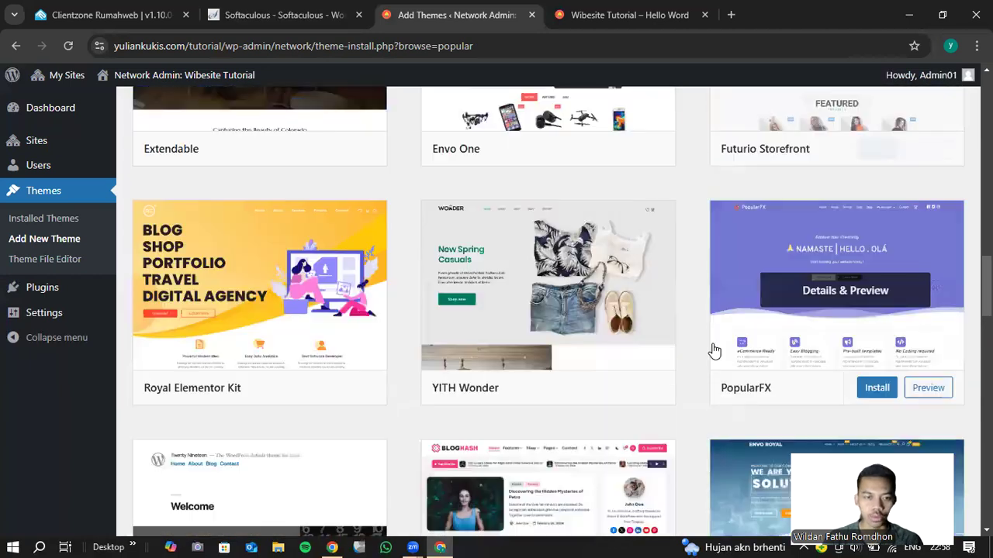
{"action": "scroll", "coordinate": [715, 351], "scroll_direction": "down", "scroll_amount": 1}
{"action": "scroll", "coordinate": [715, 351], "scroll_direction": "down", "scroll_amount": 1}
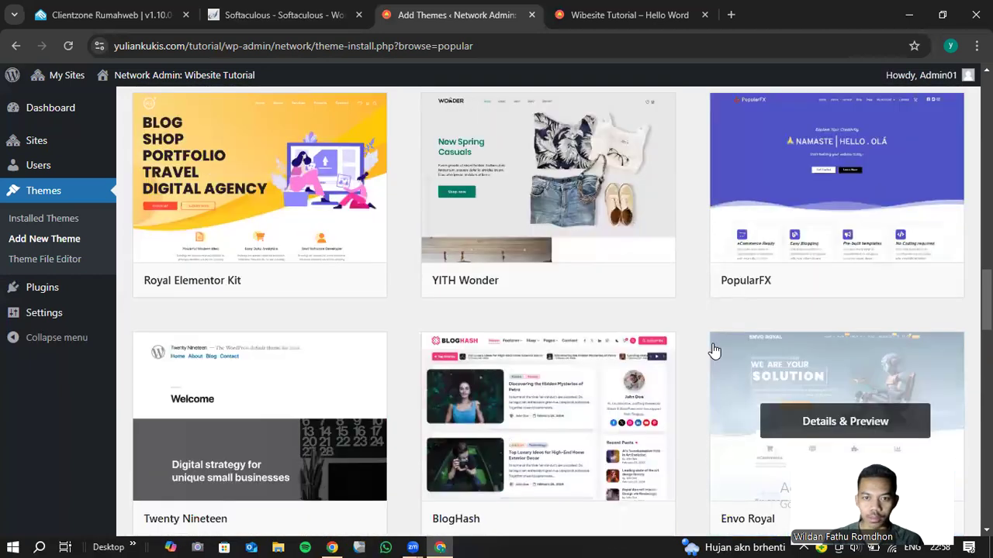
{"action": "scroll", "coordinate": [597, 364], "scroll_direction": "down", "scroll_amount": 3}
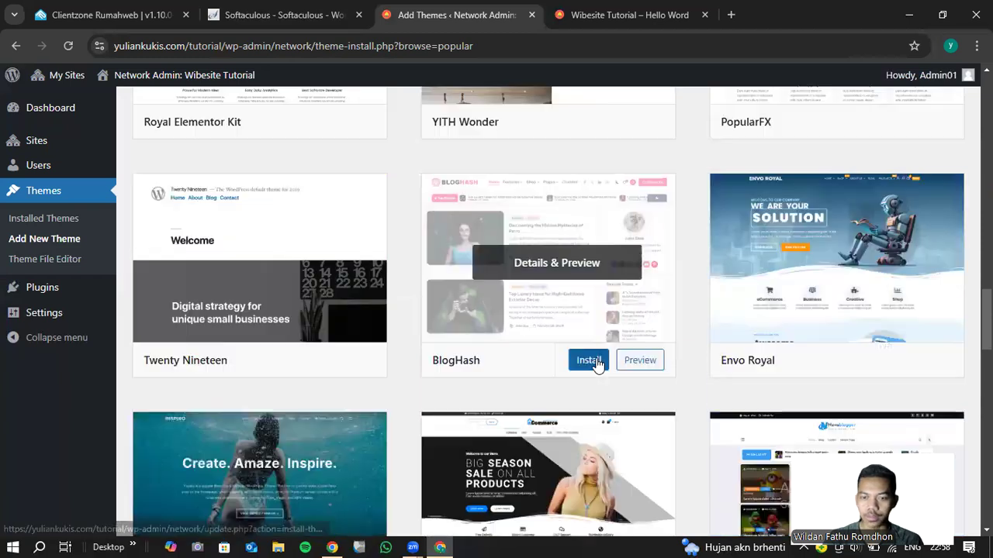
{"action": "scroll", "coordinate": [597, 364], "scroll_direction": "down", "scroll_amount": 4}
{"action": "scroll", "coordinate": [597, 364], "scroll_direction": "down", "scroll_amount": 2}
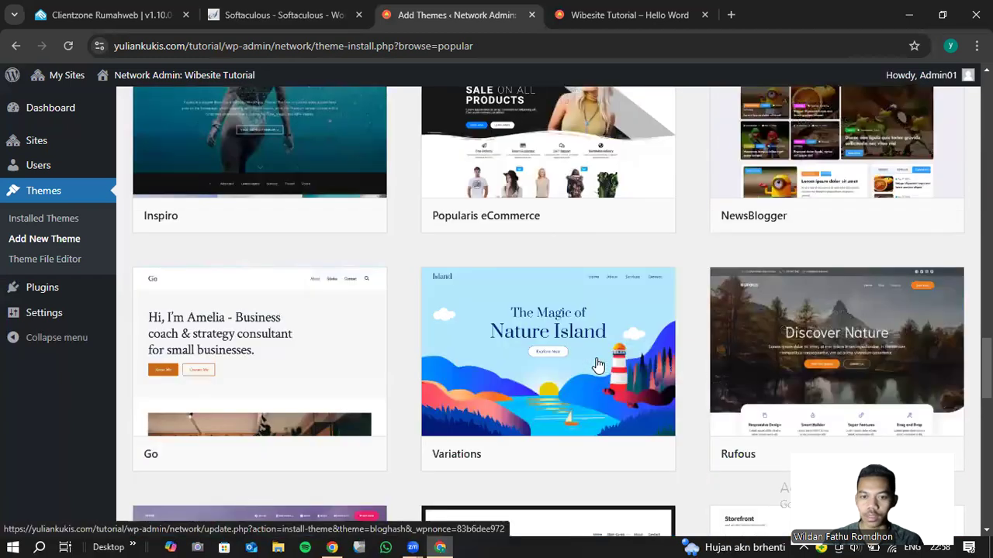
{"action": "scroll", "coordinate": [597, 364], "scroll_direction": "down", "scroll_amount": 1}
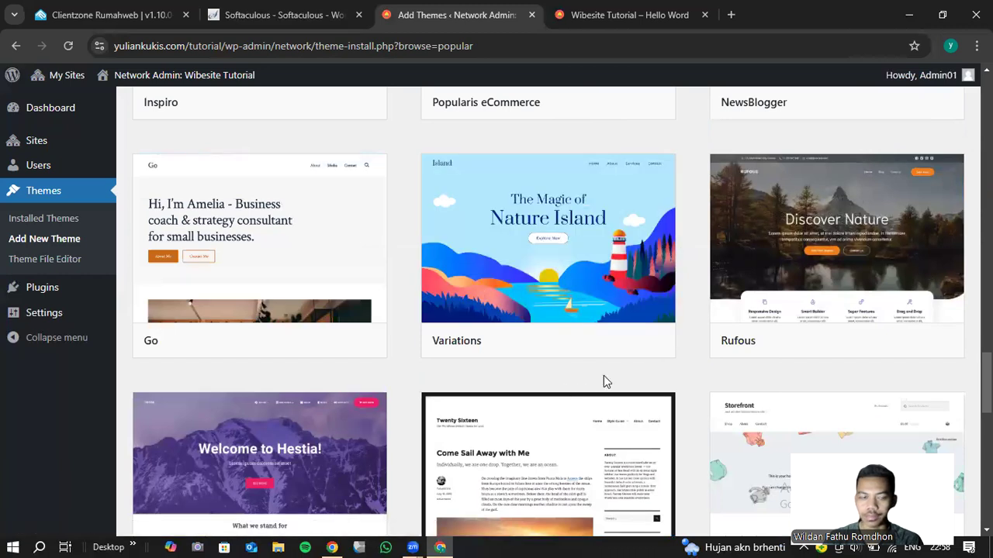
{"action": "scroll", "coordinate": [603, 380], "scroll_direction": "down", "scroll_amount": 4}
{"action": "scroll", "coordinate": [604, 383], "scroll_direction": "down", "scroll_amount": 1}
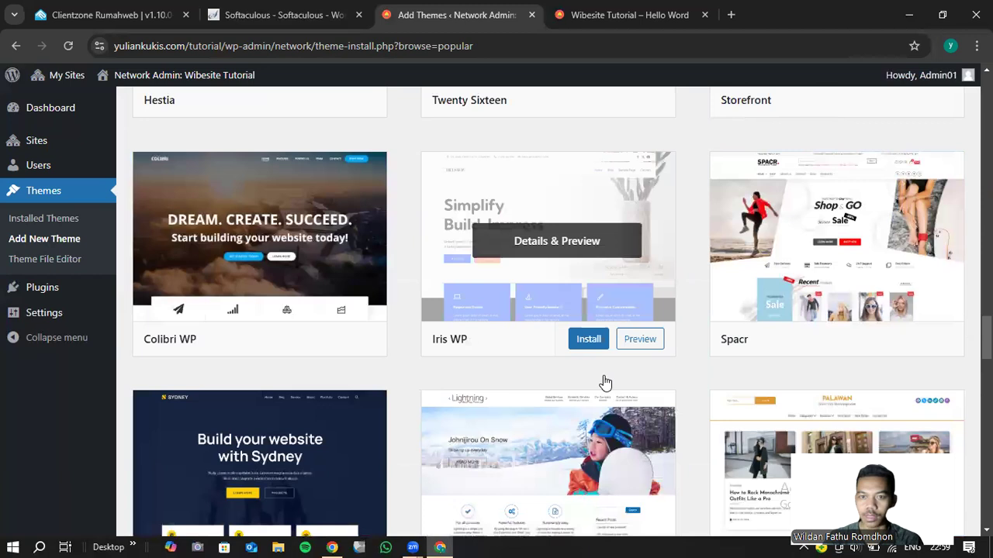
{"action": "scroll", "coordinate": [605, 383], "scroll_direction": "down", "scroll_amount": 2}
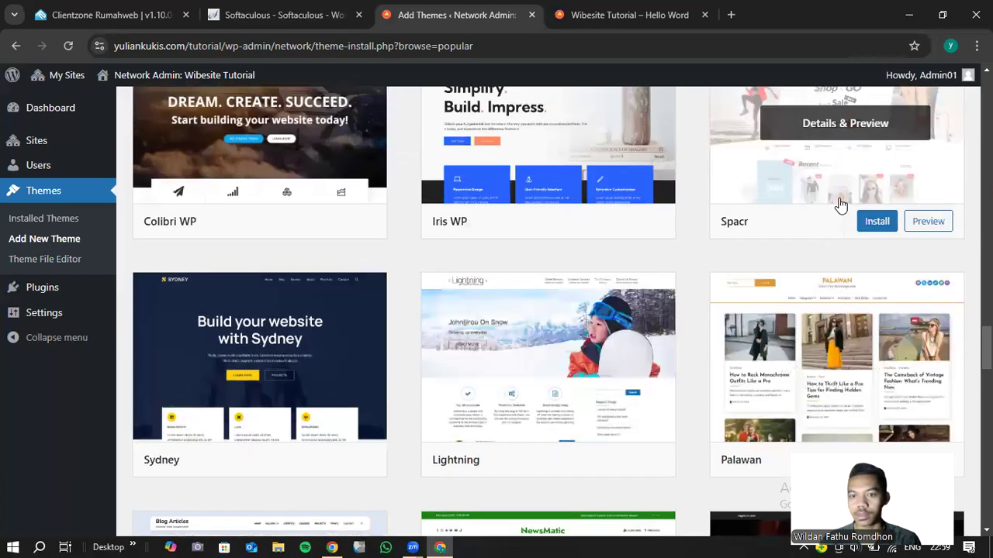
{"action": "scroll", "coordinate": [839, 204], "scroll_direction": "up", "scroll_amount": 2}
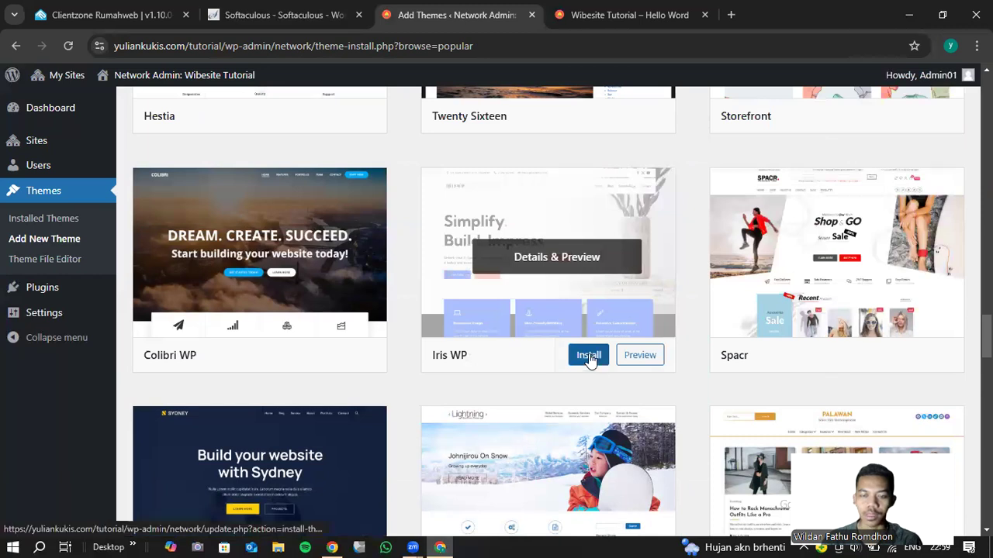
{"action": "left_click", "coordinate": [588, 355]}
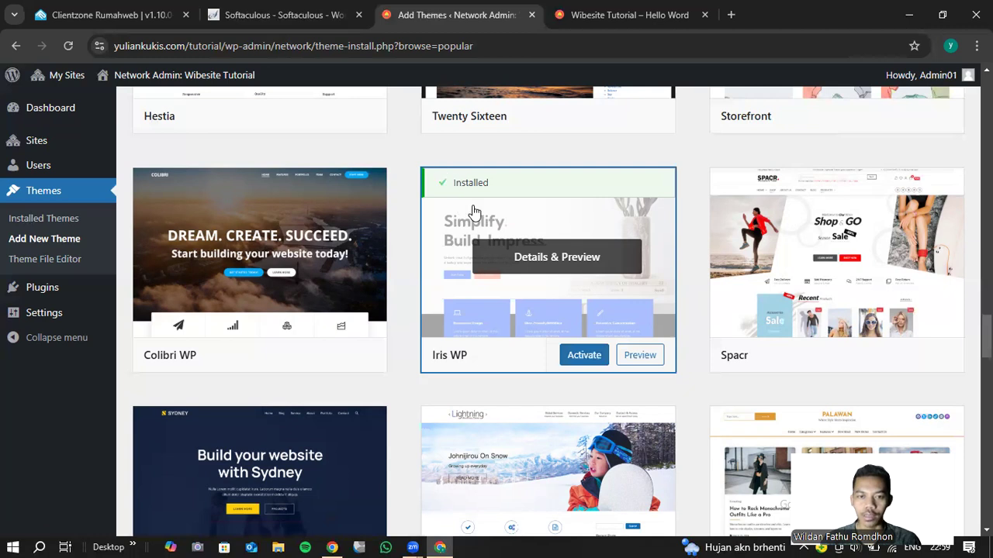
Step: Network-enable the installed Iris WP theme, then visit the Wibesite Tutorial front page
{"action": "left_click", "coordinate": [587, 359]}
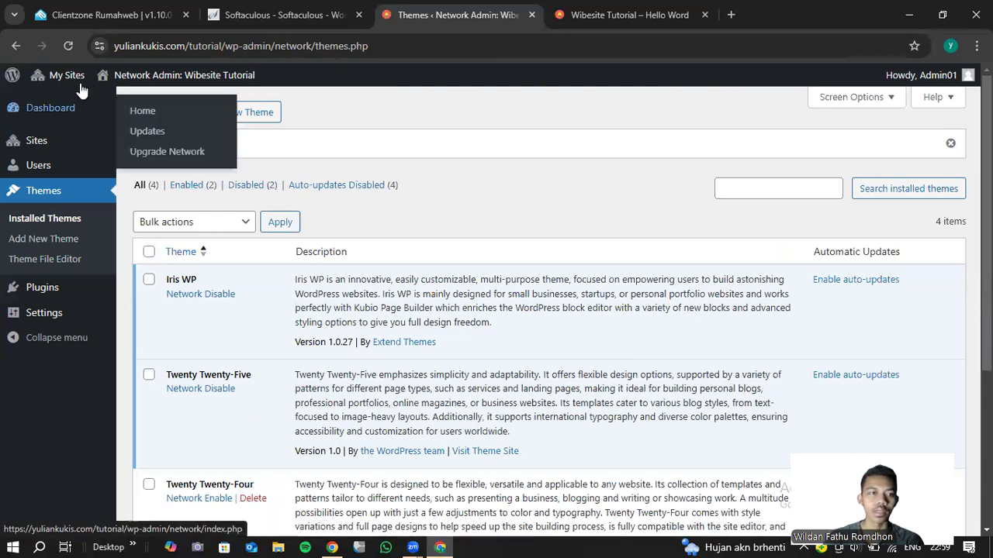
{"action": "mouse_move", "coordinate": [70, 80]}
{"action": "mouse_move", "coordinate": [136, 78]}
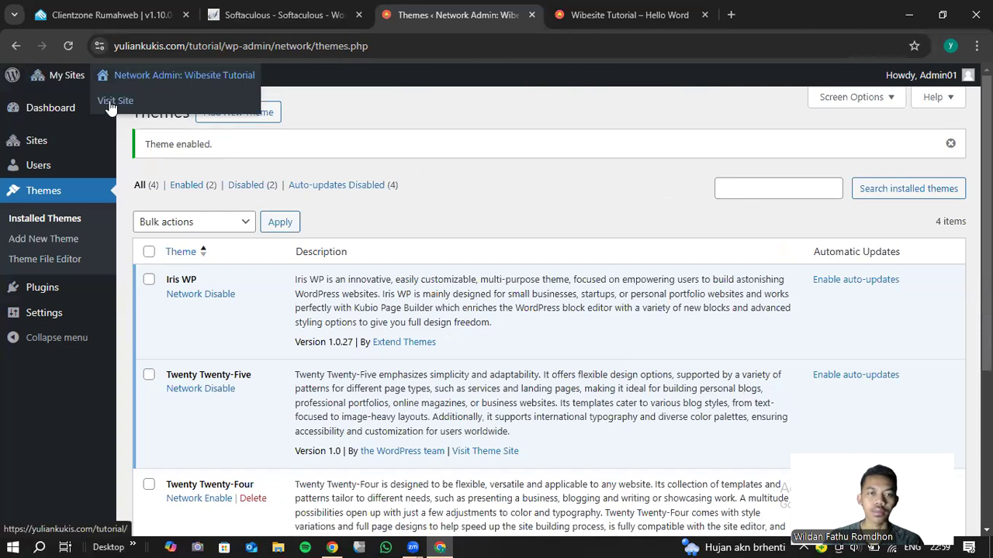
{"action": "left_click", "coordinate": [114, 101]}
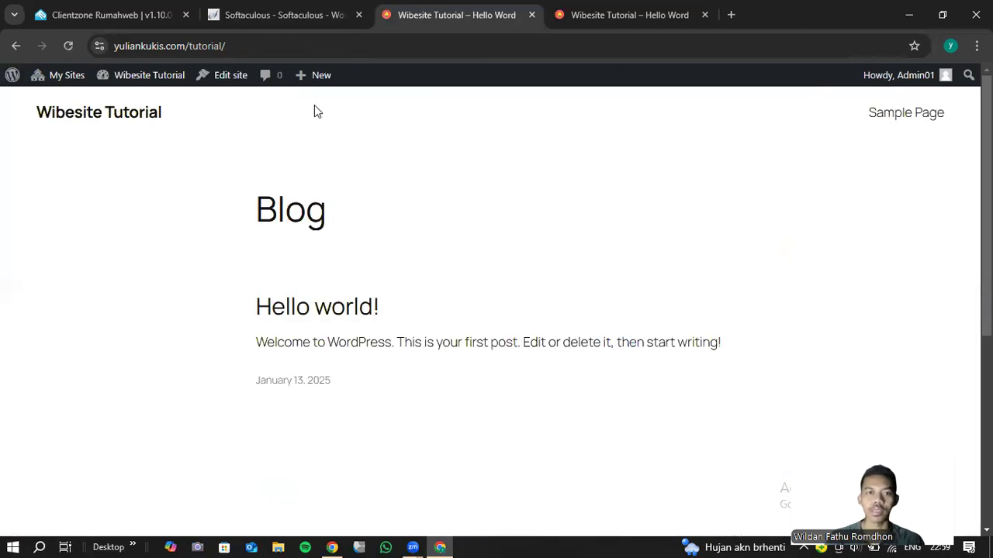
Step: Reach Wibesite Tutorial's Themes page via the admin bar and activate Iris WP
{"action": "mouse_move", "coordinate": [163, 82]}
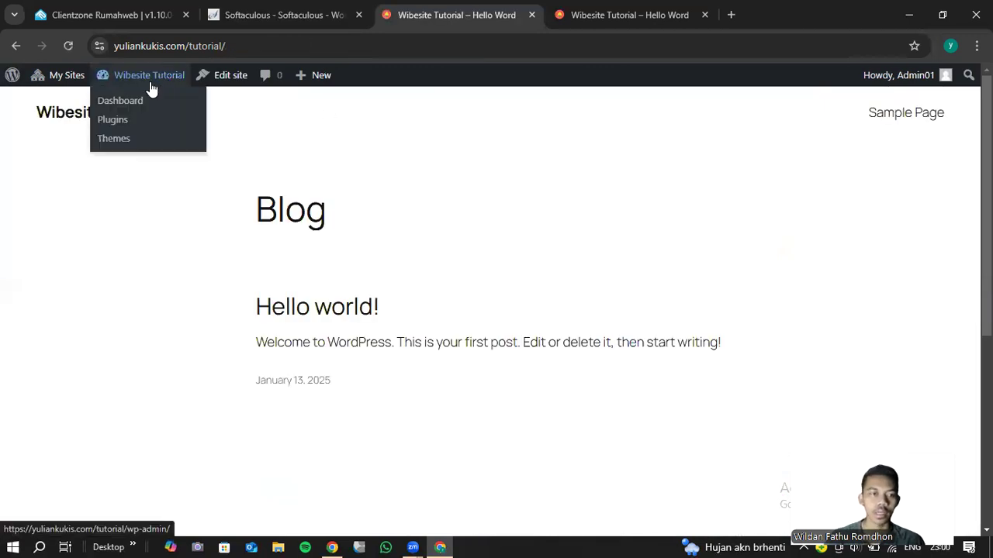
{"action": "mouse_move", "coordinate": [67, 76]}
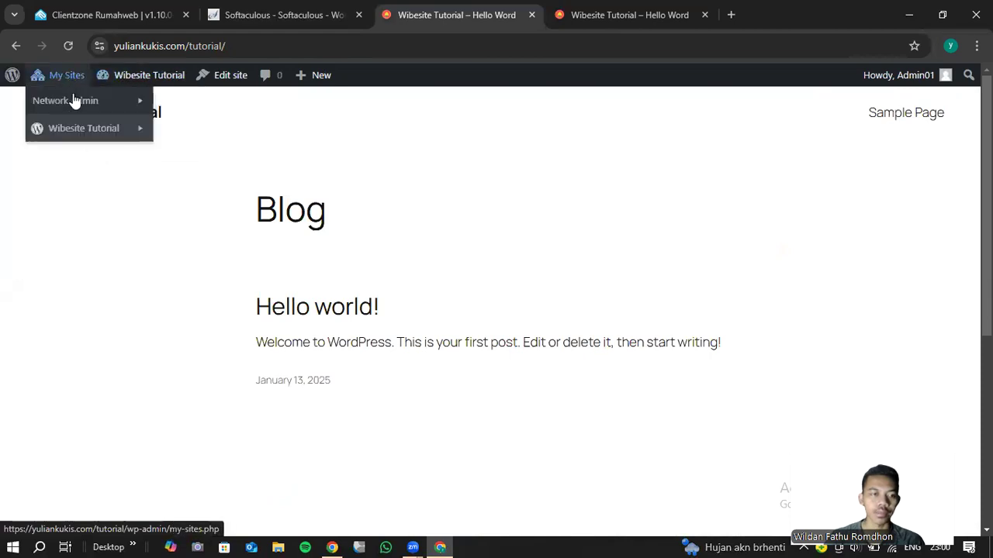
{"action": "mouse_move", "coordinate": [73, 100]}
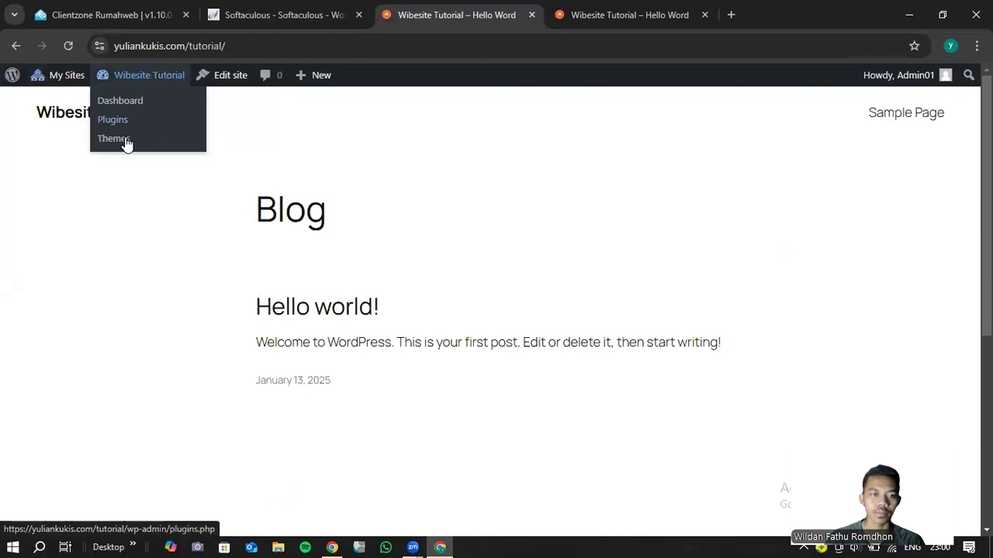
{"action": "left_click", "coordinate": [127, 144]}
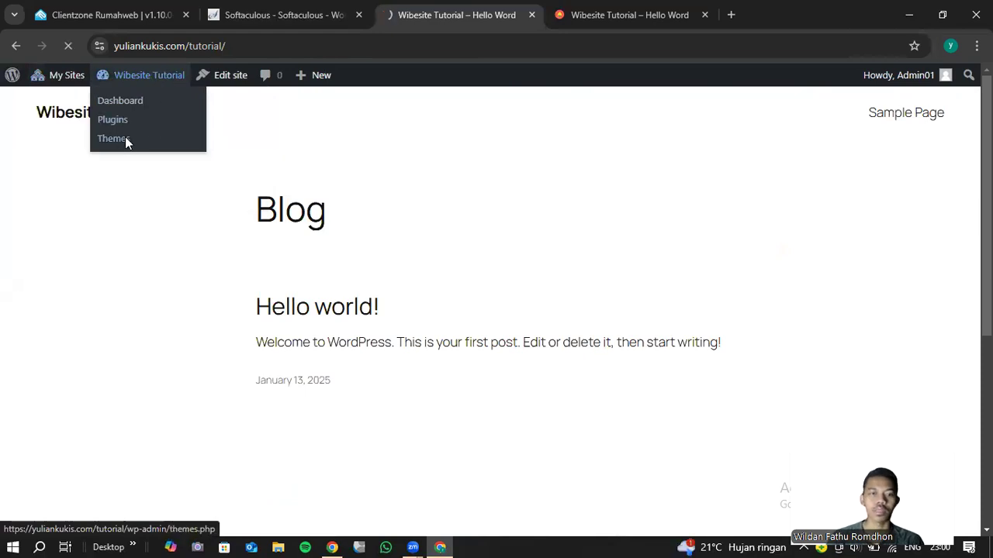
{"action": "mouse_move", "coordinate": [574, 346]}
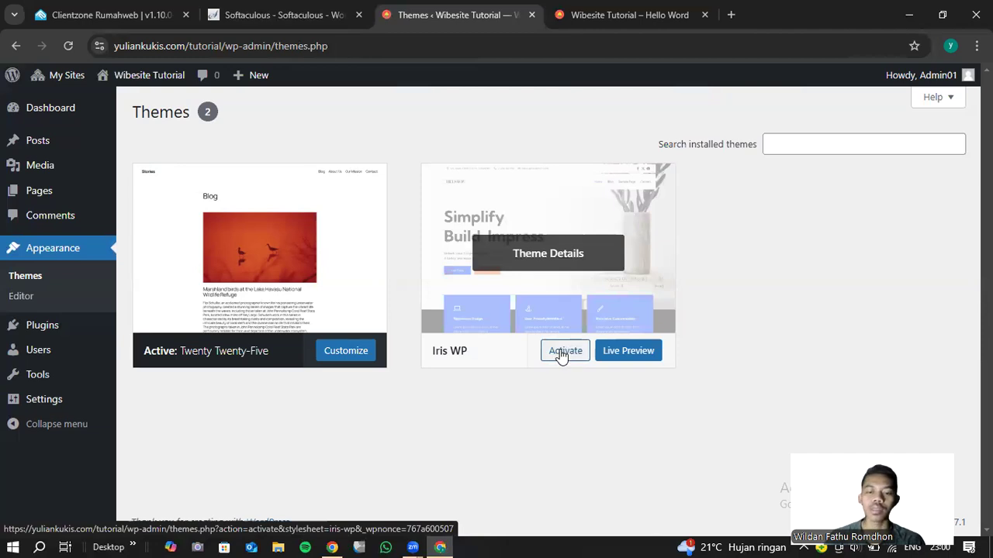
{"action": "left_click", "coordinate": [561, 355]}
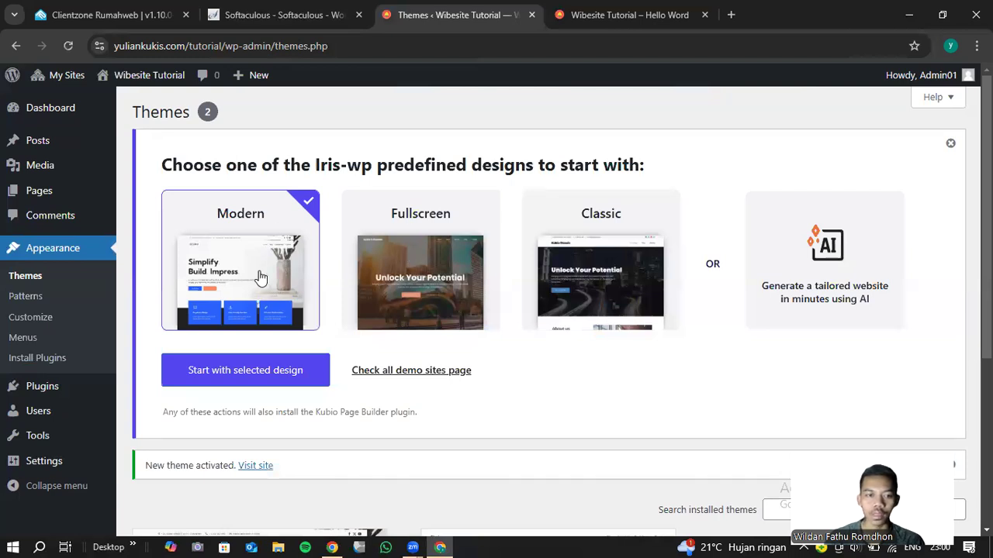
Step: Review Iris WP's Modern, Fullscreen and Classic starter designs on the Themes page
{"action": "scroll", "coordinate": [277, 334], "scroll_direction": "down", "scroll_amount": 3}
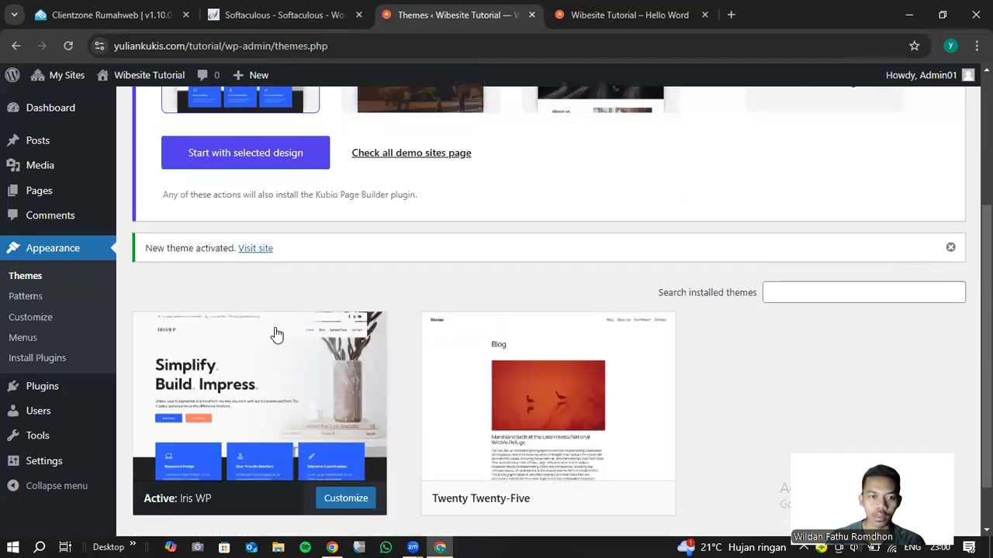
{"action": "scroll", "coordinate": [277, 335], "scroll_direction": "up", "scroll_amount": 2}
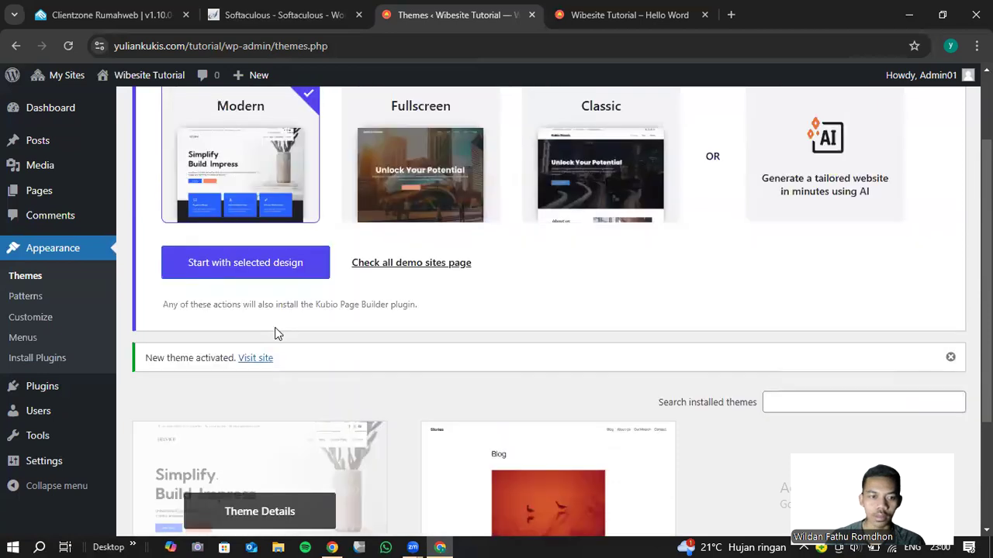
{"action": "scroll", "coordinate": [276, 334], "scroll_direction": "up", "scroll_amount": 1}
{"action": "scroll", "coordinate": [277, 335], "scroll_direction": "up", "scroll_amount": 1}
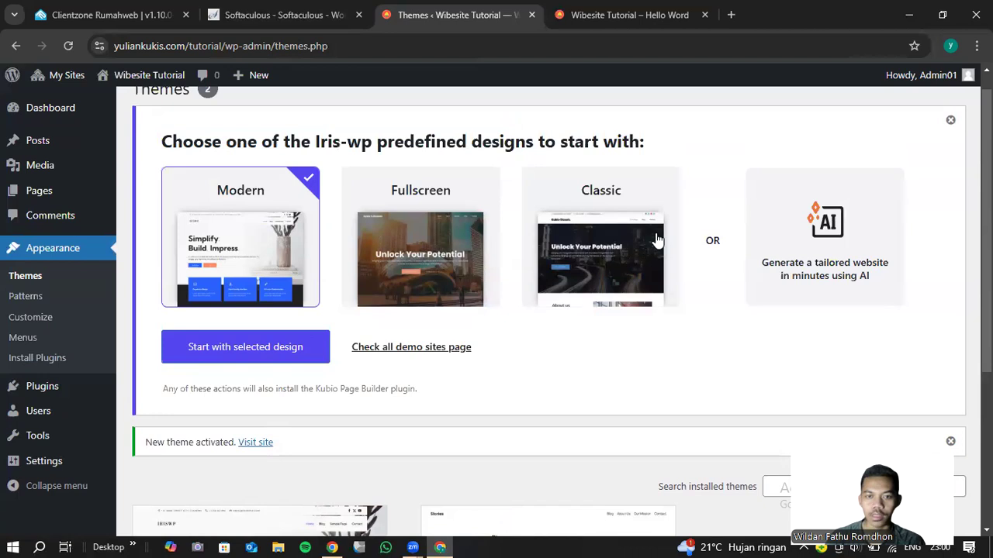
Step: Start with the Modern design to install Kubio Page Builder, and close the extra Hello world tab
{"action": "left_click", "coordinate": [269, 349]}
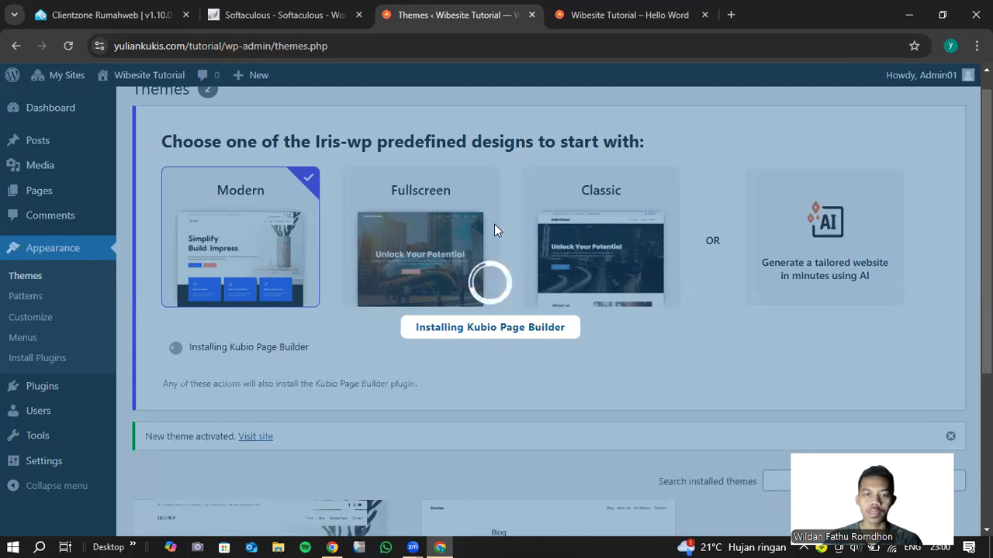
{"action": "left_click", "coordinate": [662, 20]}
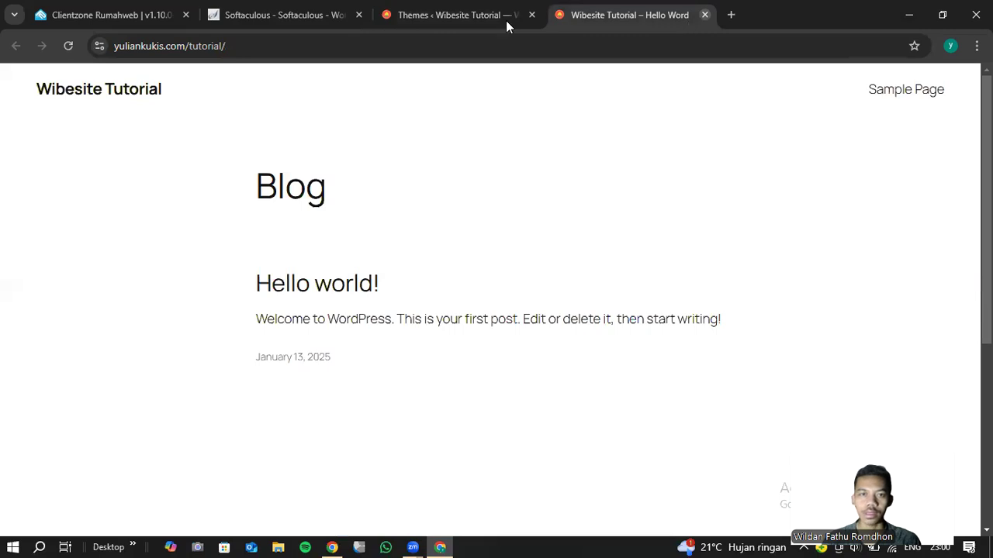
{"action": "key", "text": "ctrl+w"}
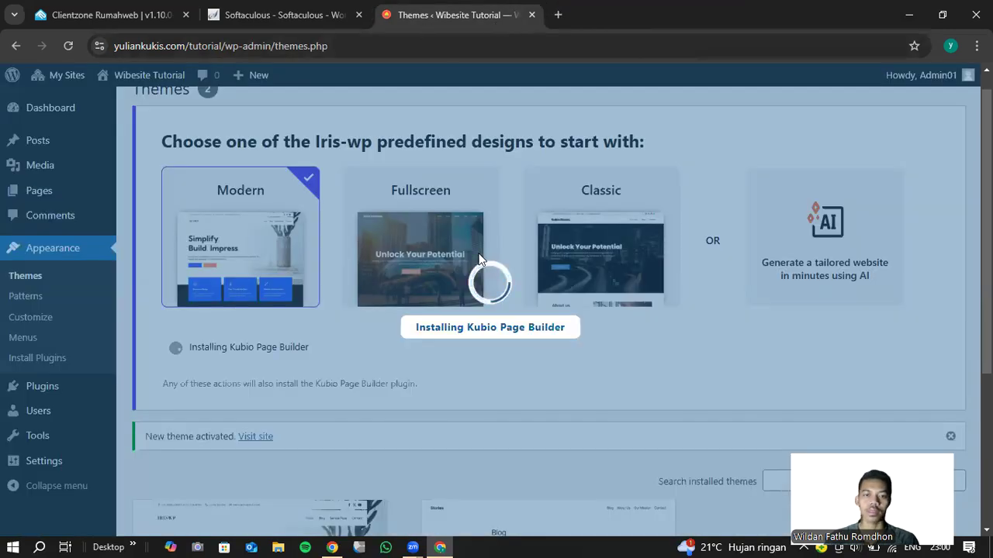
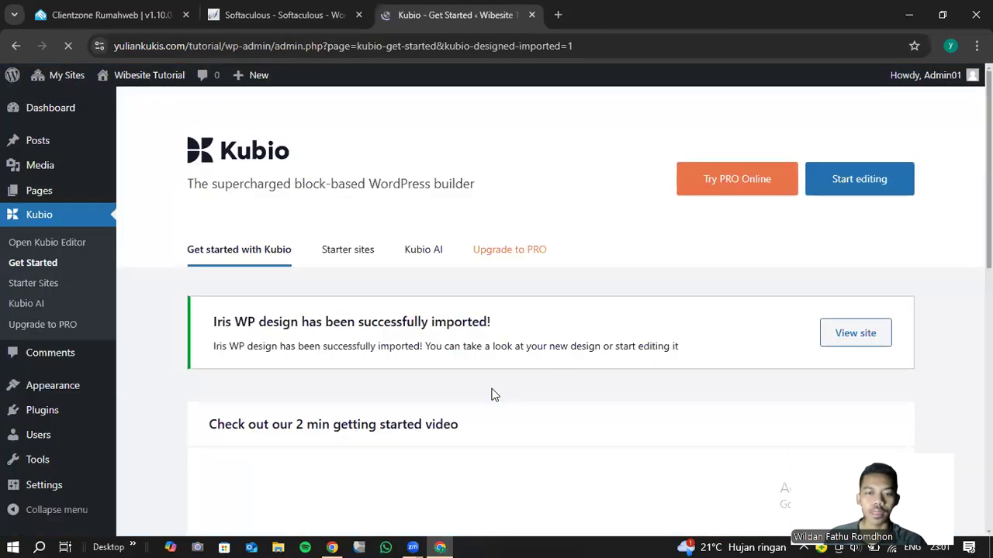
Step: Open the live Wibesite Tutorial site via View site in a new browser tab and switch to it
{"action": "scroll", "coordinate": [590, 300], "scroll_direction": "down", "scroll_amount": 6}
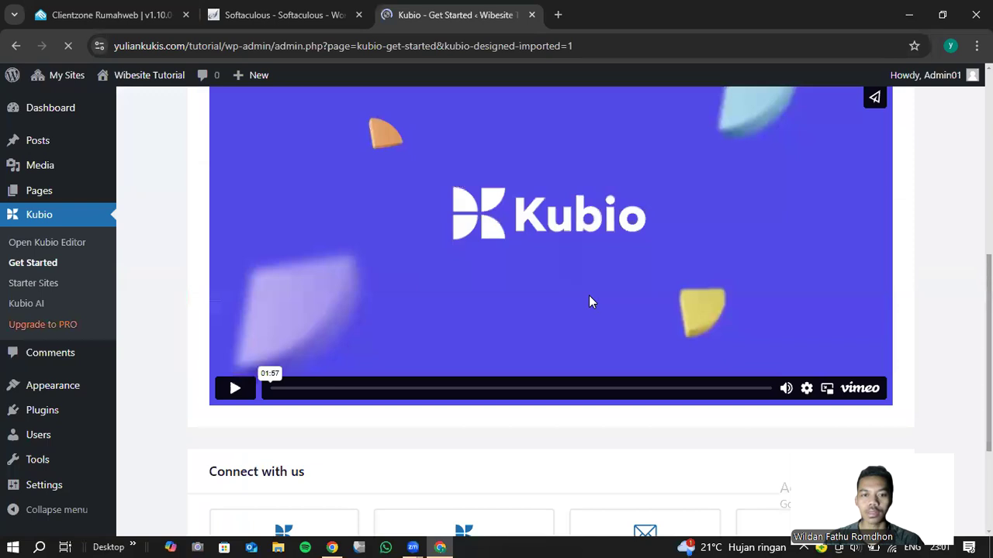
{"action": "scroll", "coordinate": [590, 301], "scroll_direction": "down", "scroll_amount": 2}
{"action": "scroll", "coordinate": [698, 233], "scroll_direction": "up", "scroll_amount": 8}
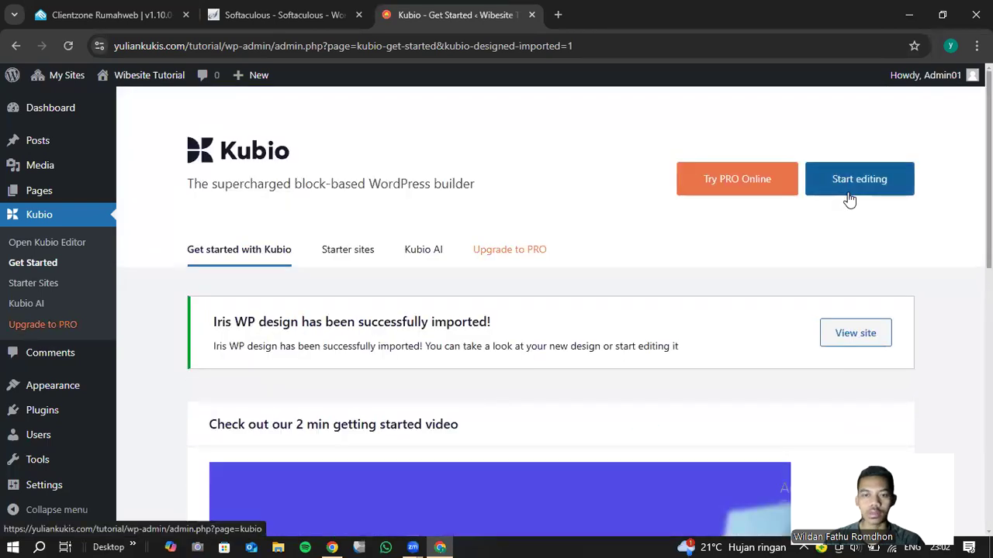
{"action": "left_click", "coordinate": [847, 340]}
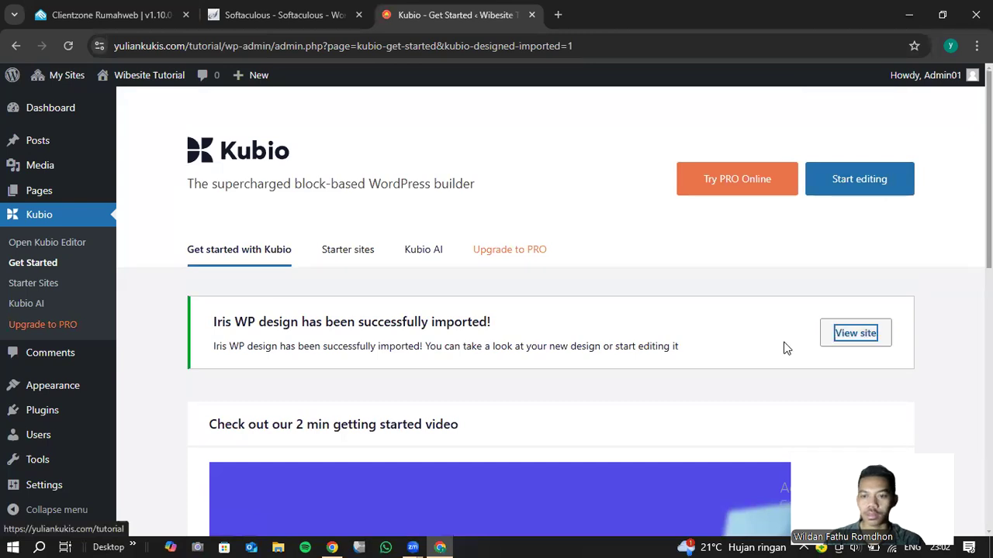
{"action": "right_click", "coordinate": [753, 353]}
{"action": "left_click", "coordinate": [751, 354]}
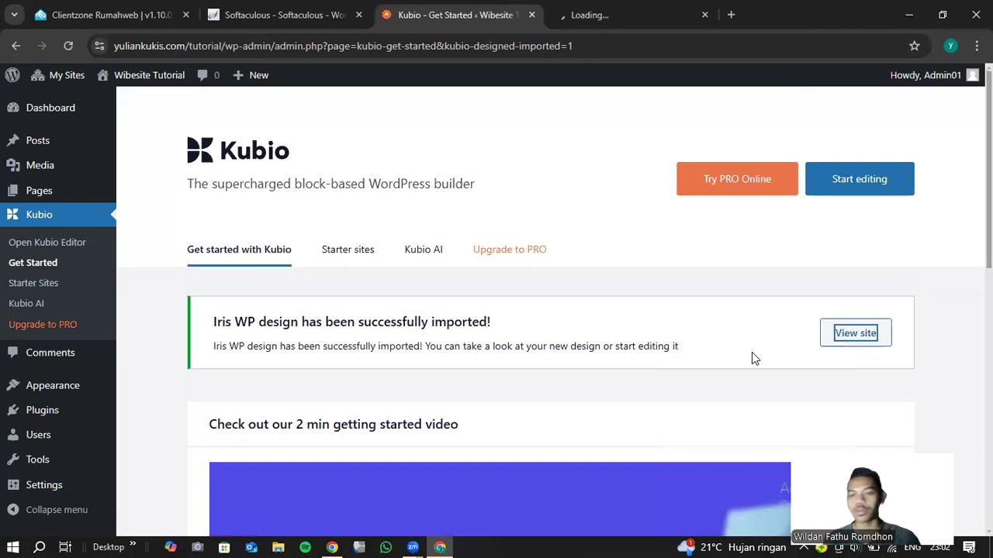
{"action": "left_click", "coordinate": [630, 15]}
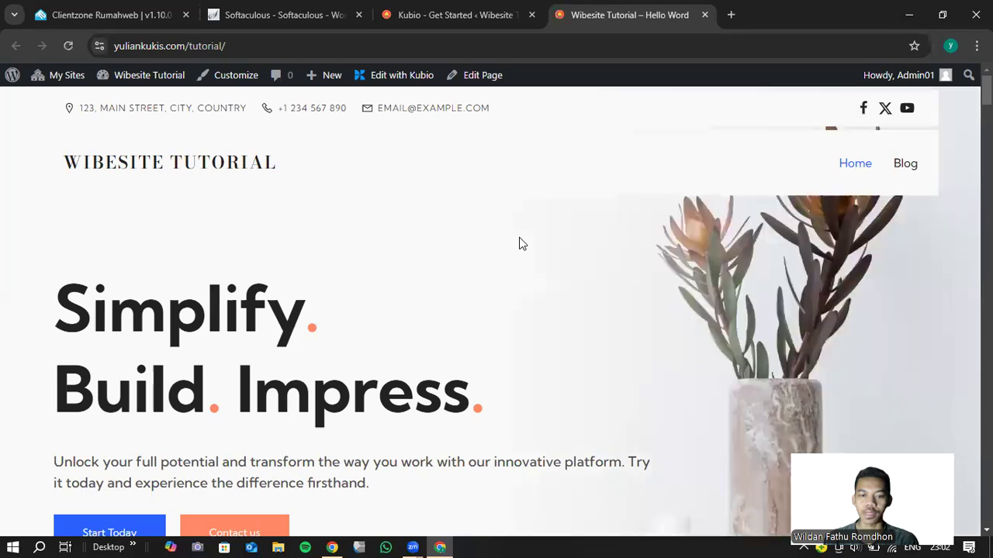
{"action": "scroll", "coordinate": [521, 244], "scroll_direction": "down", "scroll_amount": 1}
{"action": "scroll", "coordinate": [521, 243], "scroll_direction": "down", "scroll_amount": 4}
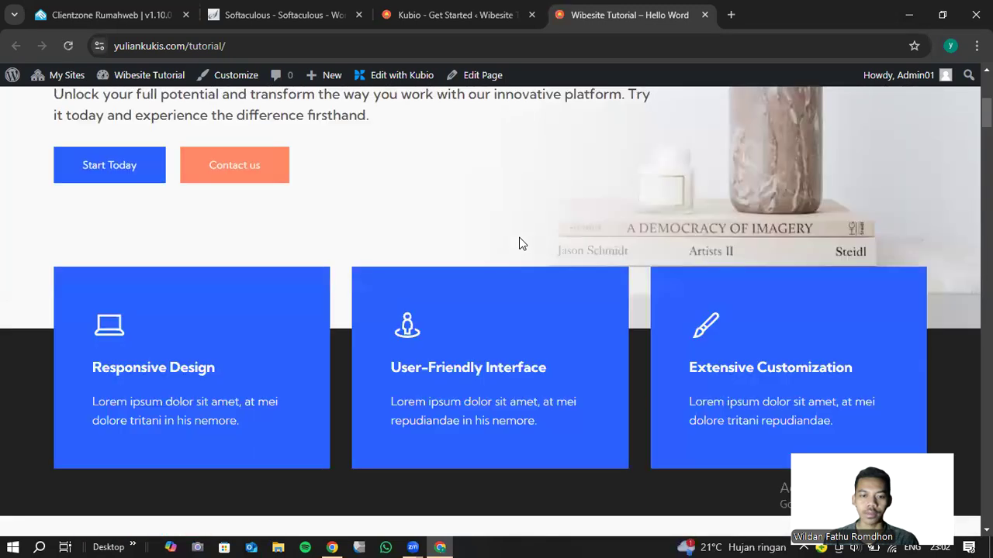
{"action": "scroll", "coordinate": [521, 243], "scroll_direction": "down", "scroll_amount": 5}
{"action": "scroll", "coordinate": [519, 244], "scroll_direction": "down", "scroll_amount": 5}
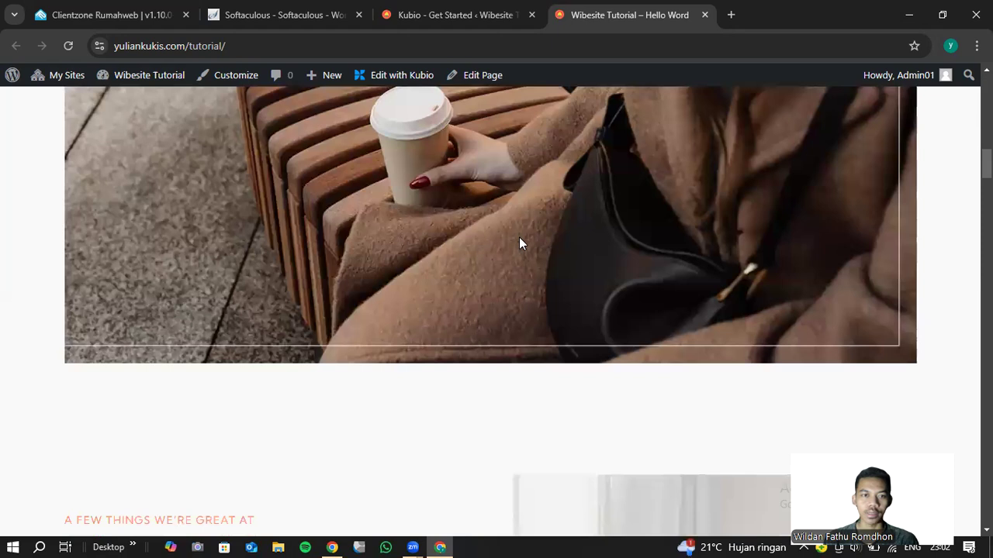
{"action": "scroll", "coordinate": [519, 241], "scroll_direction": "down", "scroll_amount": 5}
{"action": "scroll", "coordinate": [519, 238], "scroll_direction": "down", "scroll_amount": 5}
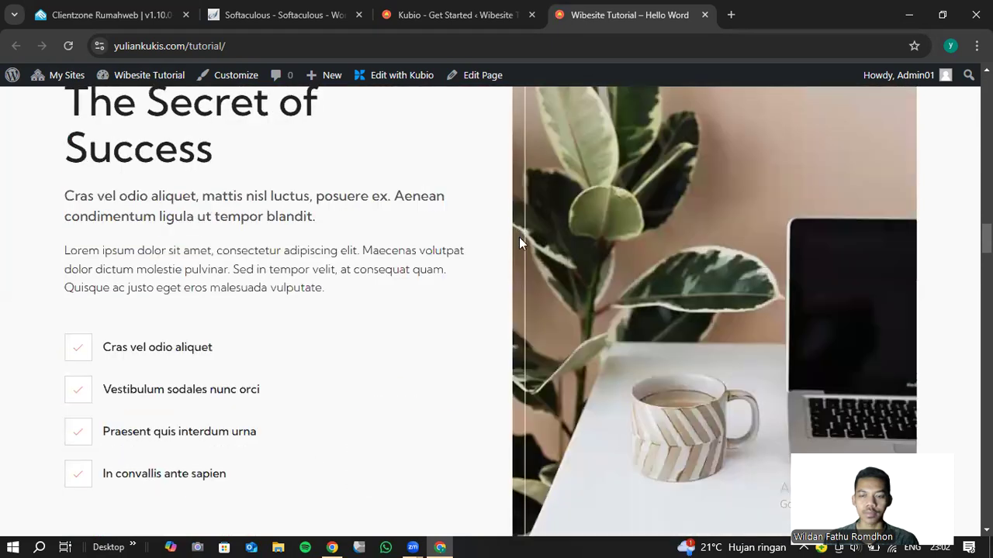
{"action": "scroll", "coordinate": [520, 239], "scroll_direction": "down", "scroll_amount": 5}
{"action": "scroll", "coordinate": [519, 243], "scroll_direction": "up", "scroll_amount": 5}
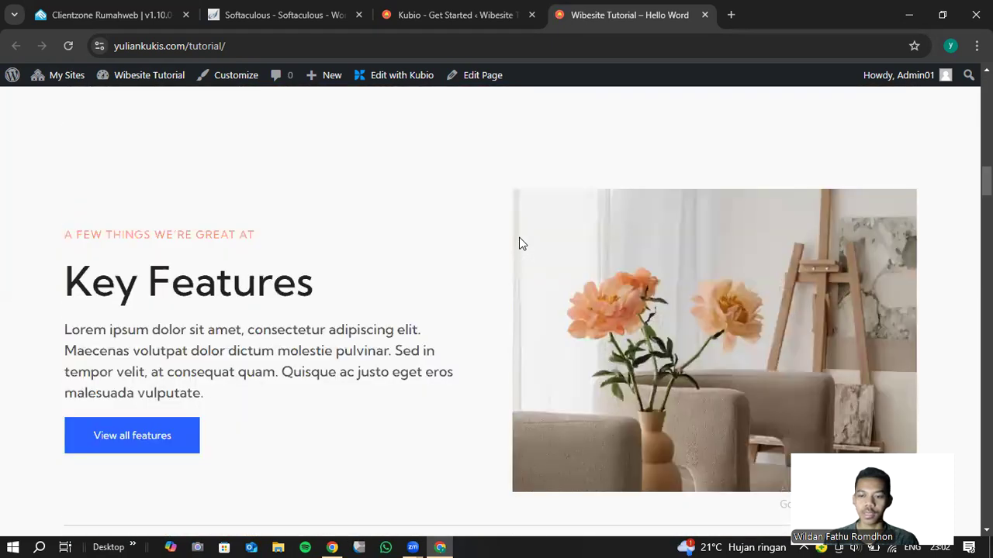
{"action": "scroll", "coordinate": [521, 243], "scroll_direction": "up", "scroll_amount": 5}
{"action": "scroll", "coordinate": [521, 244], "scroll_direction": "up", "scroll_amount": 1}
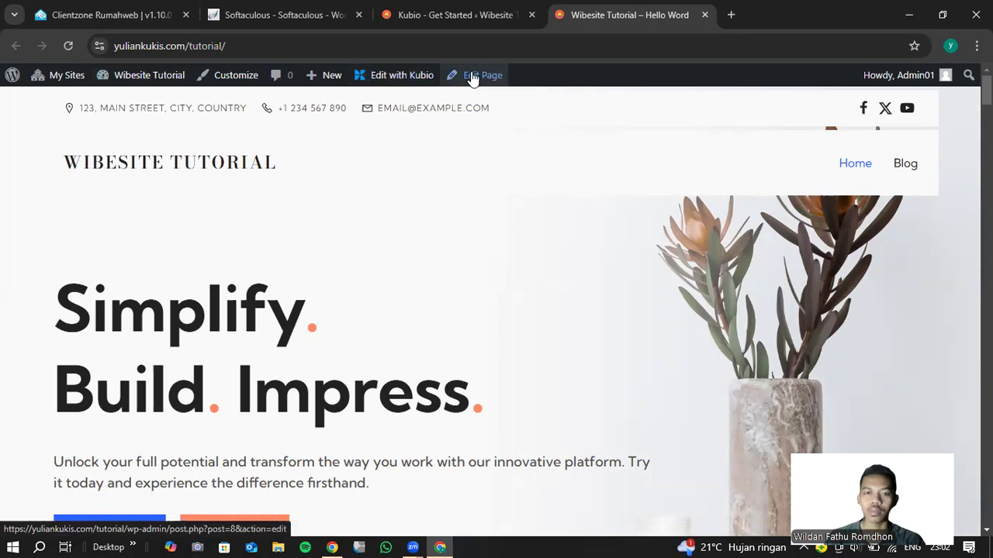
Step: Launch Edit with Kubio from the admin bar and let the Home page editor load
{"action": "left_click", "coordinate": [386, 83]}
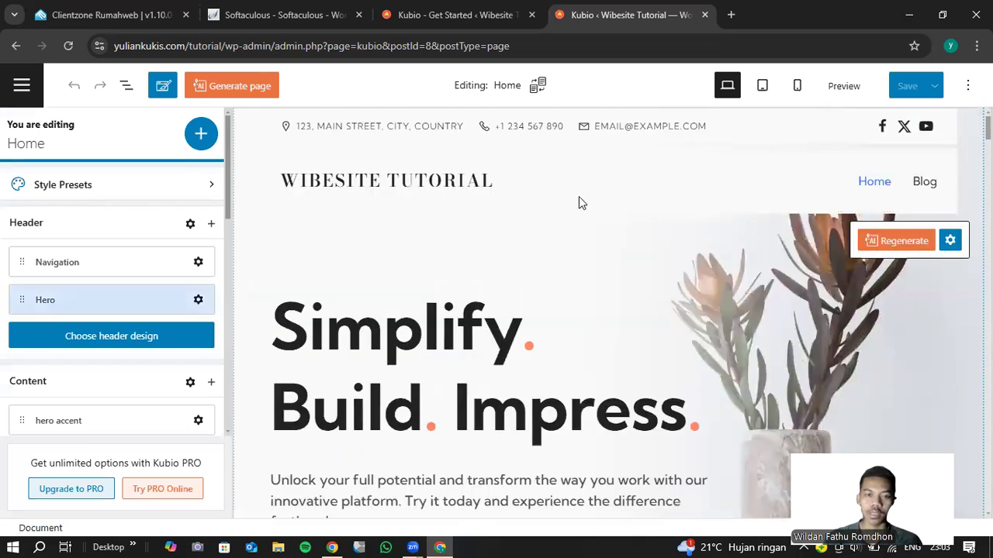
{"action": "scroll", "coordinate": [578, 197], "scroll_direction": "down", "scroll_amount": 3}
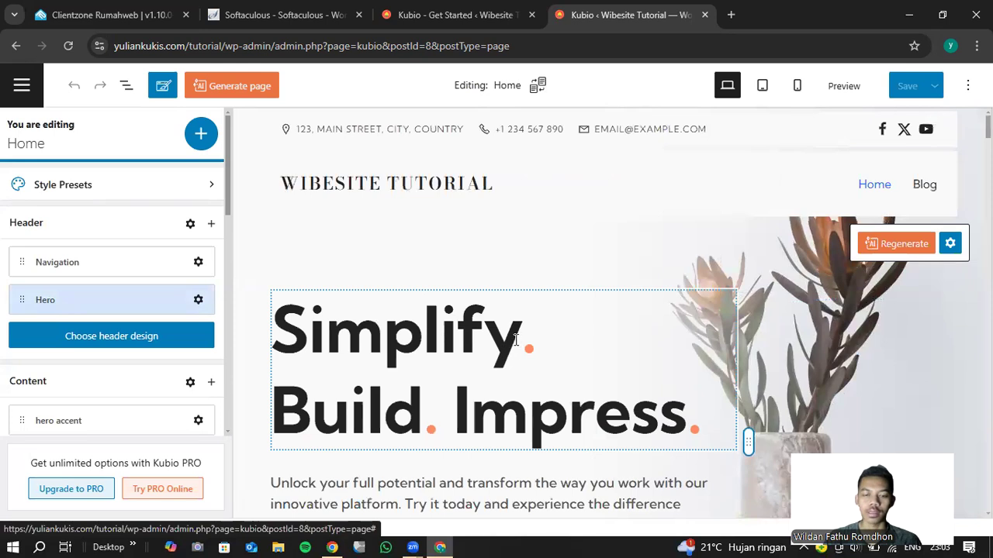
Step: Replace the hero heading 'Simplify. Build. Impress.' with 'Tutorial' and 'Dasar' on two lines
{"action": "left_click", "coordinate": [514, 338]}
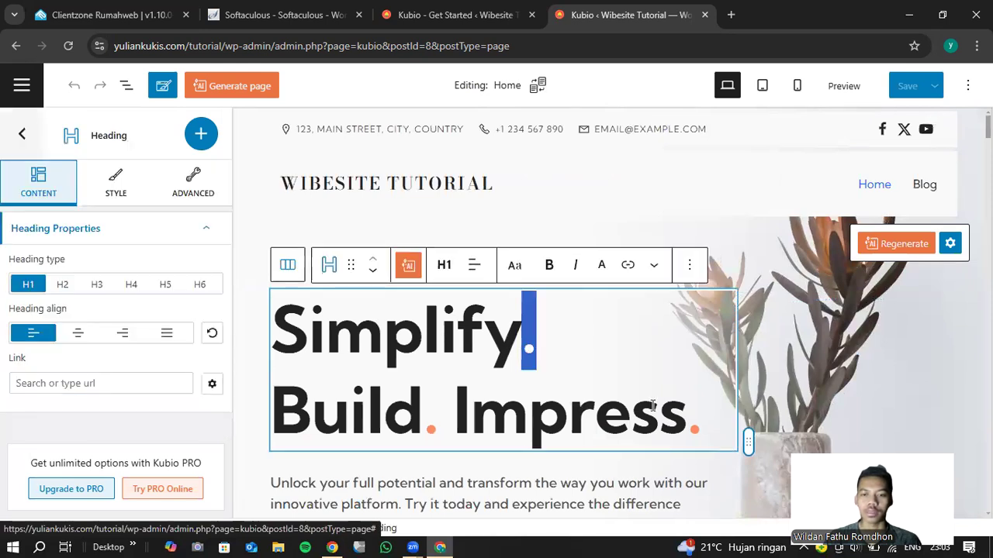
{"action": "left_click", "coordinate": [696, 416]}
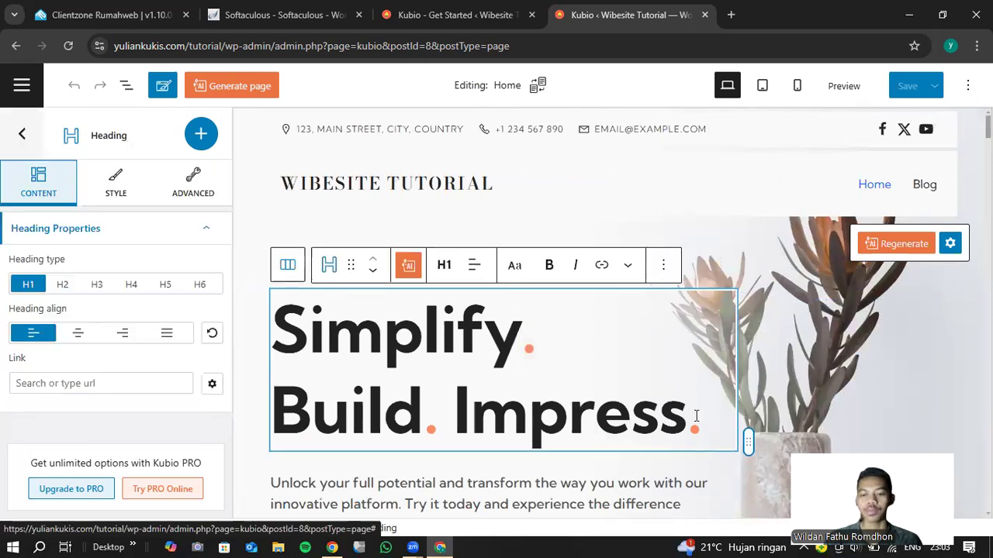
{"action": "left_click_drag", "start_coordinate": [696, 416], "coordinate": [459, 349]}
{"action": "left_click_drag", "start_coordinate": [281, 321], "coordinate": [280, 321]}
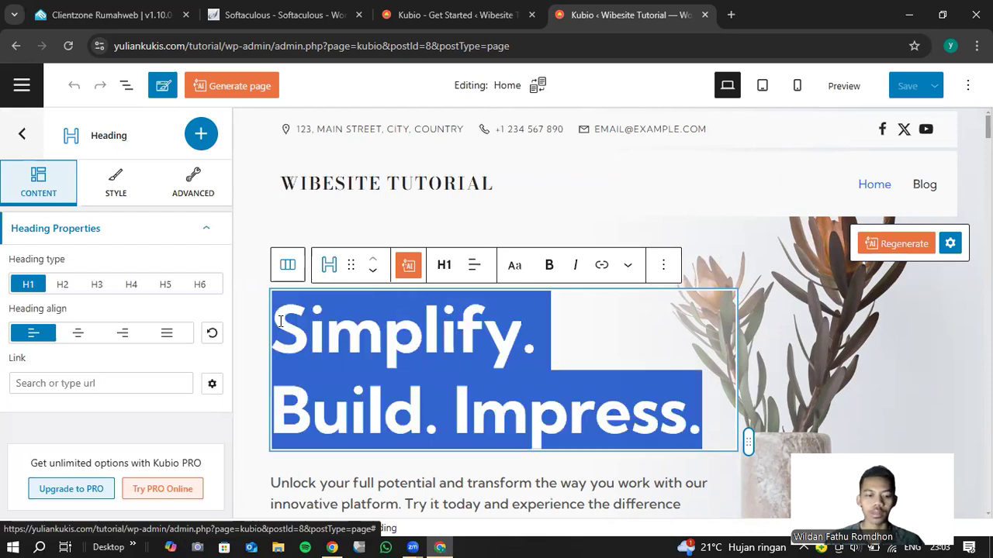
{"action": "type", "text": "Tu"}
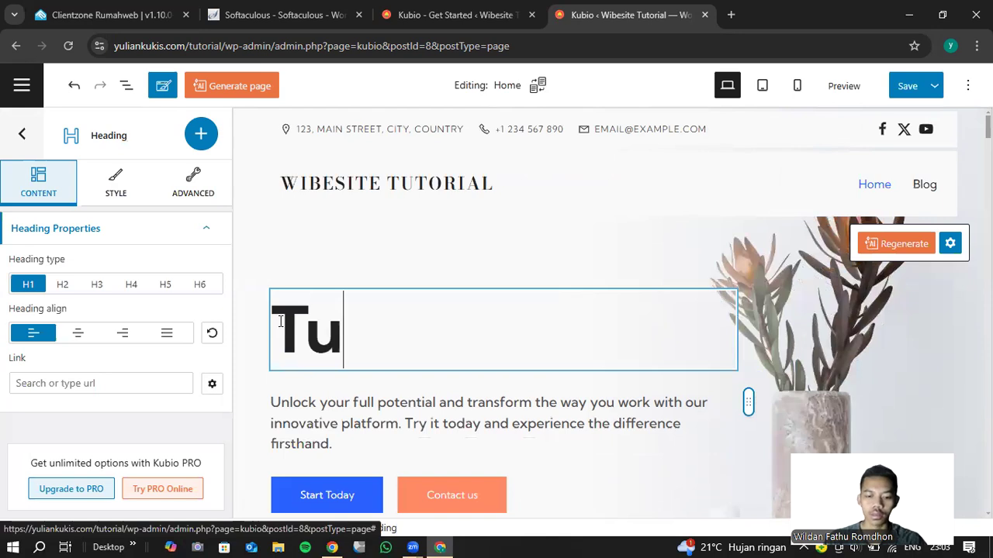
{"action": "type", "text": "toria"}
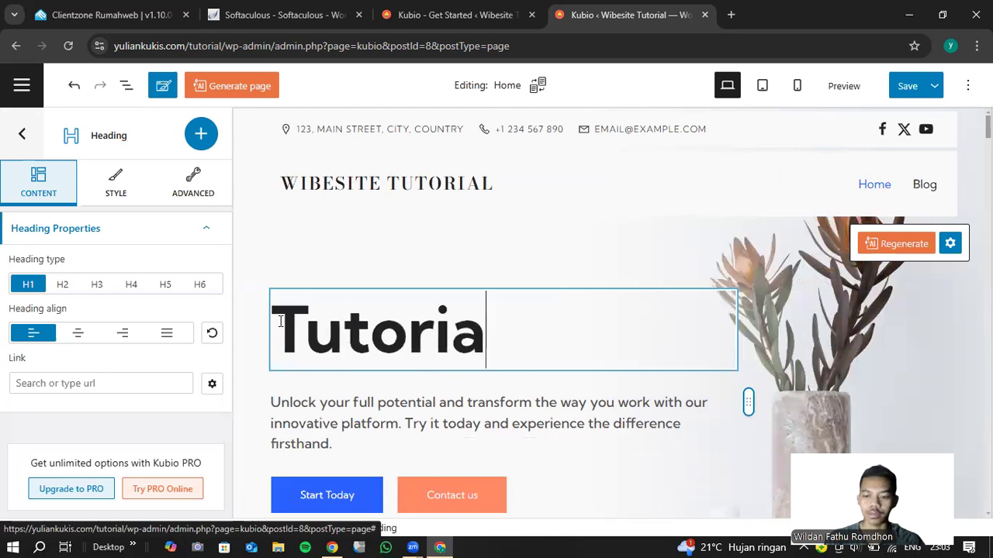
{"action": "type", "text": "l"}
{"action": "key", "text": "Return"}
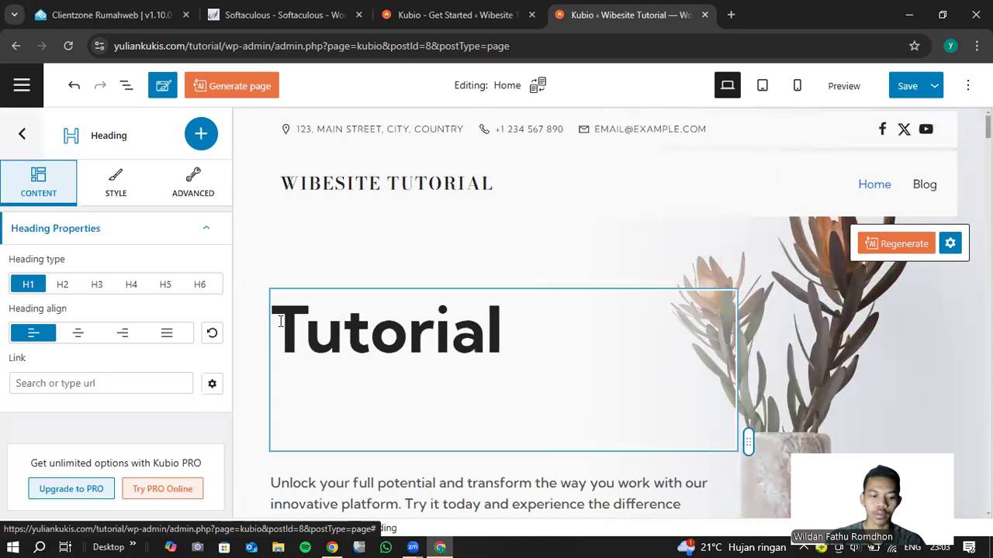
{"action": "type", "text": "Dasar"}
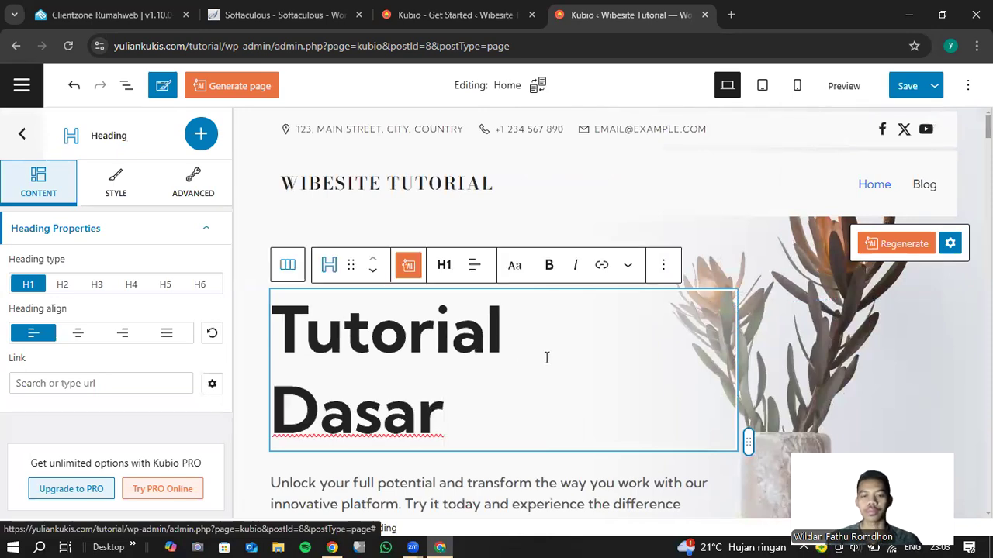
{"action": "left_click", "coordinate": [808, 369]}
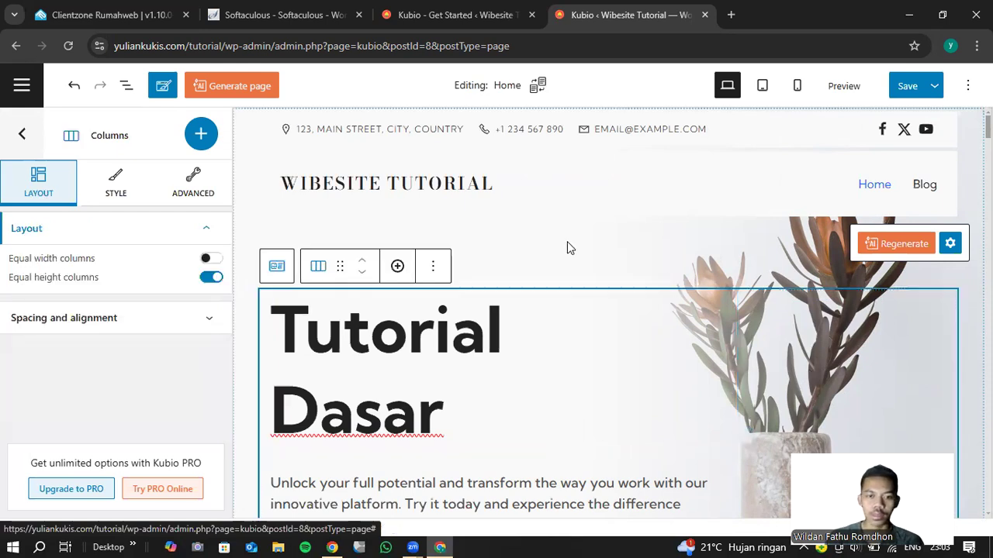
Step: Inspect the Start Today button's background, text and border colours, then deselect it
{"action": "scroll", "coordinate": [567, 247], "scroll_direction": "down", "scroll_amount": 3}
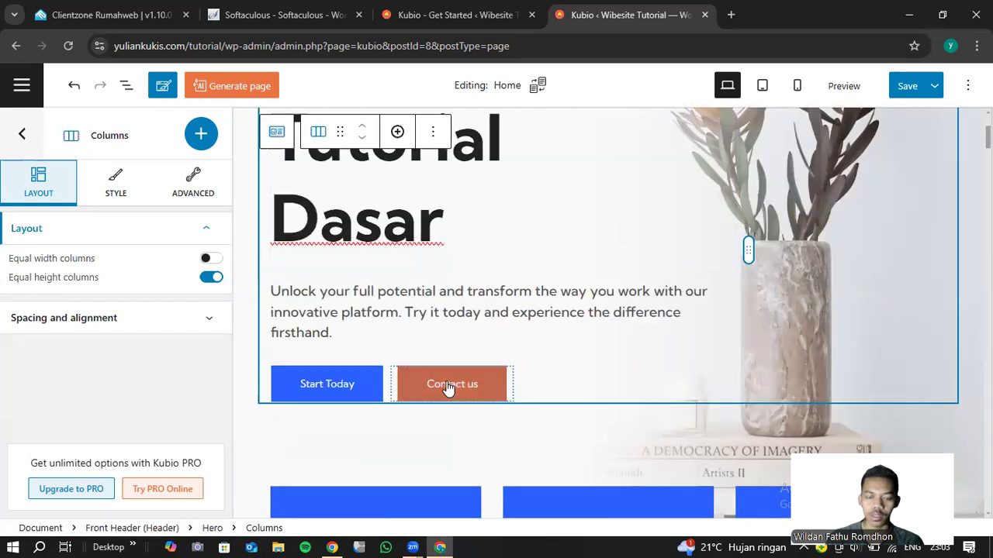
{"action": "left_click", "coordinate": [339, 384]}
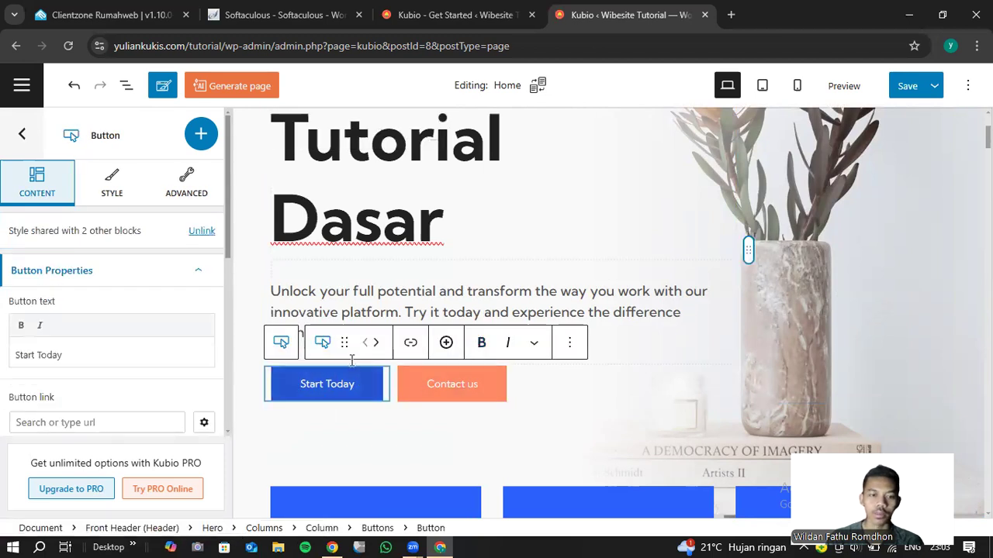
{"action": "scroll", "coordinate": [105, 385], "scroll_direction": "down", "scroll_amount": 3}
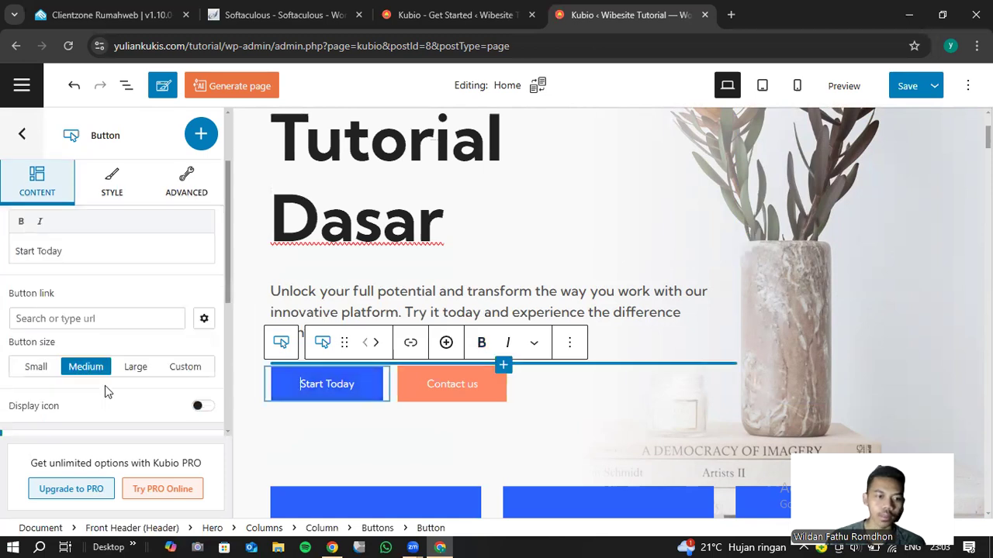
{"action": "scroll", "coordinate": [105, 386], "scroll_direction": "down", "scroll_amount": 4}
{"action": "scroll", "coordinate": [106, 383], "scroll_direction": "up", "scroll_amount": 1}
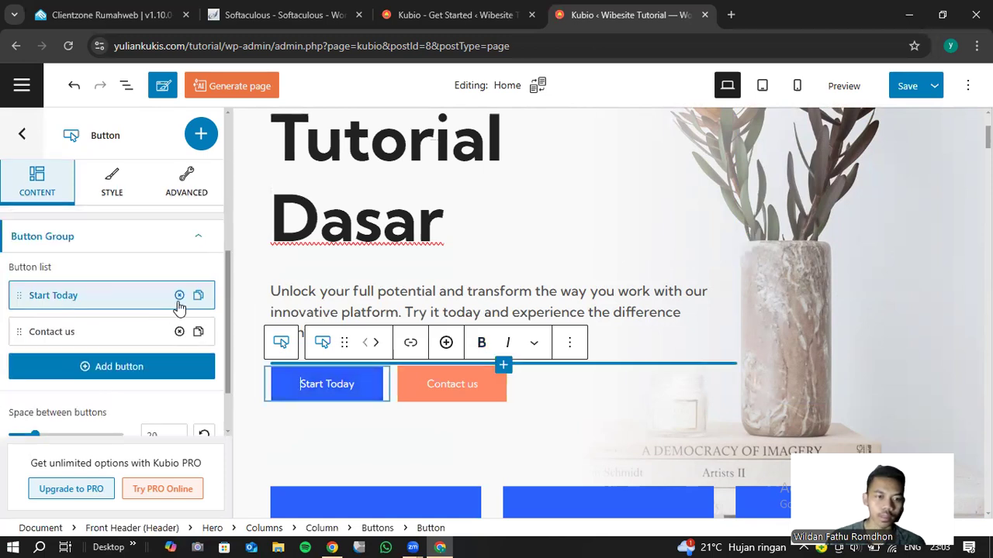
{"action": "scroll", "coordinate": [93, 395], "scroll_direction": "down", "scroll_amount": 2}
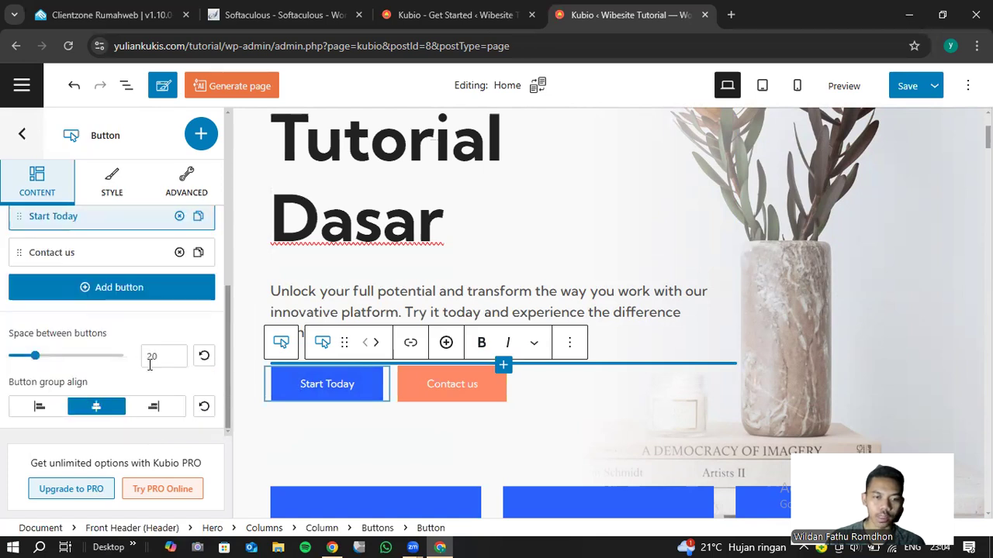
{"action": "scroll", "coordinate": [151, 334], "scroll_direction": "up", "scroll_amount": 1}
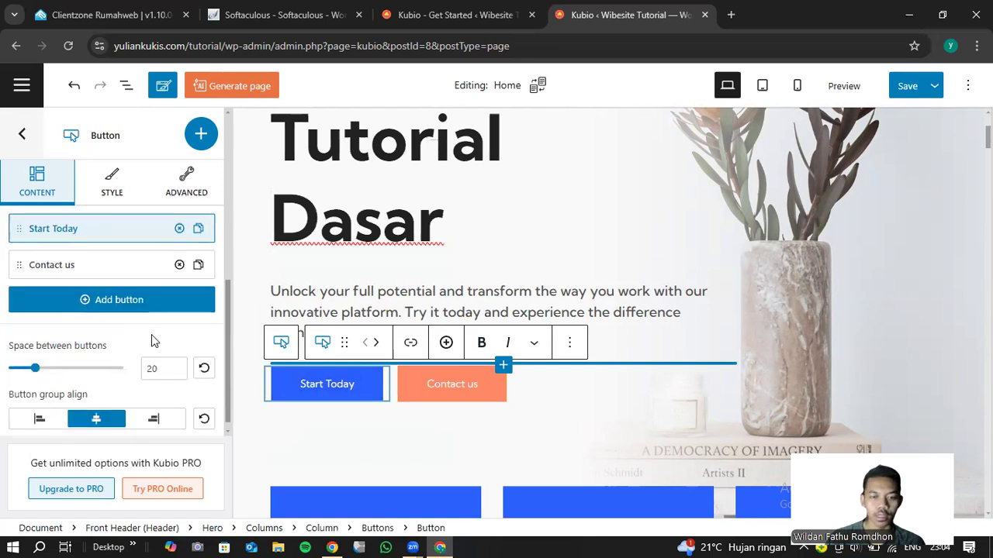
{"action": "scroll", "coordinate": [152, 331], "scroll_direction": "up", "scroll_amount": 1}
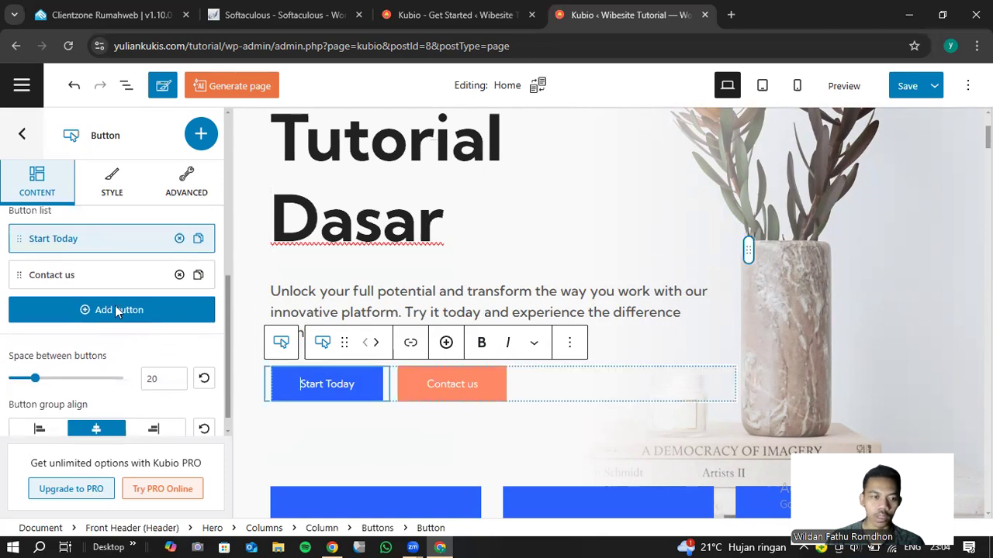
{"action": "scroll", "coordinate": [136, 311], "scroll_direction": "up", "scroll_amount": 4}
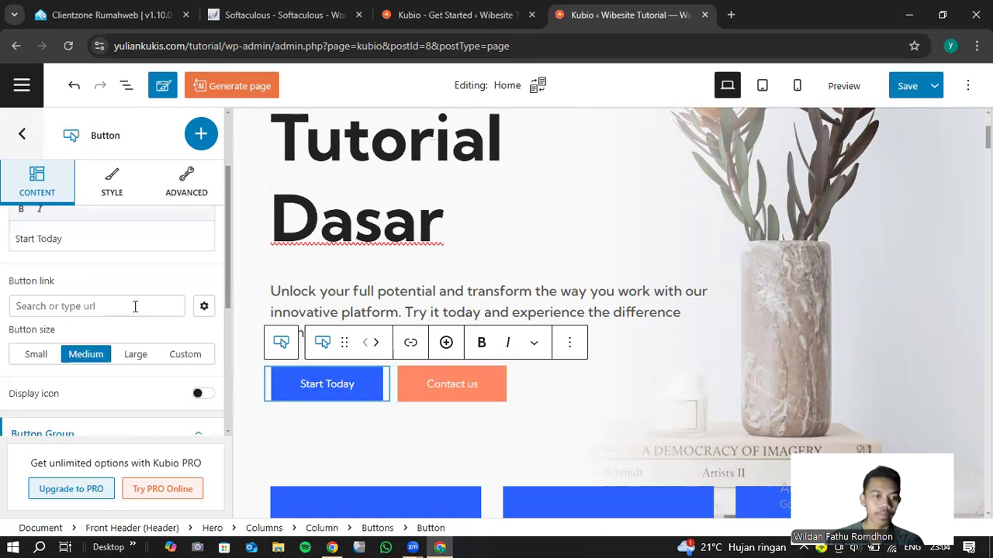
{"action": "scroll", "coordinate": [135, 308], "scroll_direction": "up", "scroll_amount": 1}
{"action": "scroll", "coordinate": [135, 307], "scroll_direction": "down", "scroll_amount": 1}
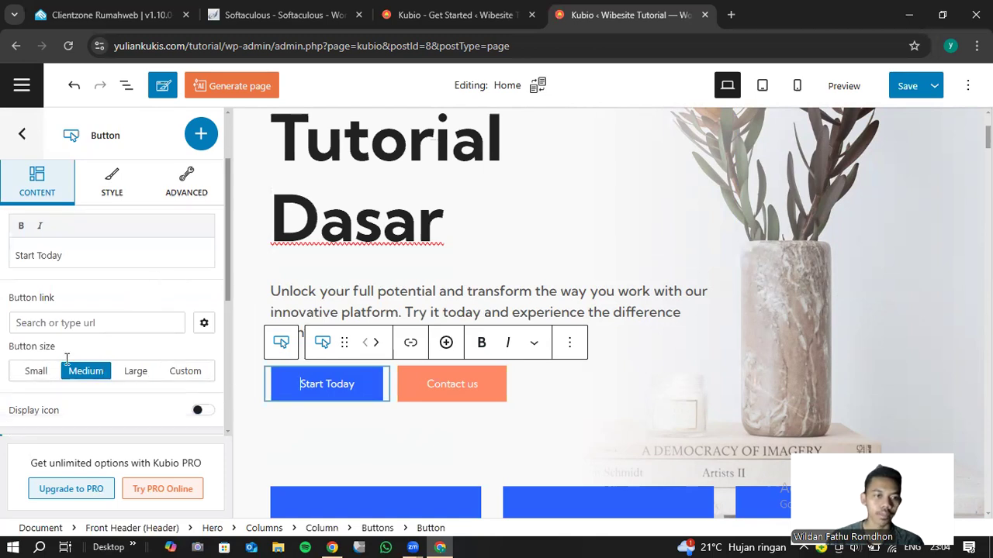
{"action": "scroll", "coordinate": [158, 281], "scroll_direction": "up", "scroll_amount": 4}
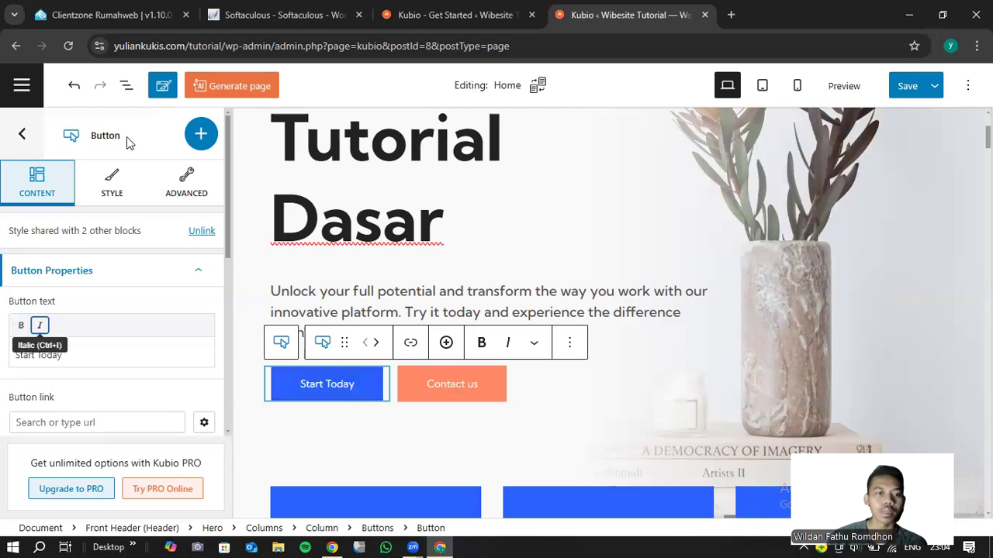
{"action": "left_click", "coordinate": [114, 183]}
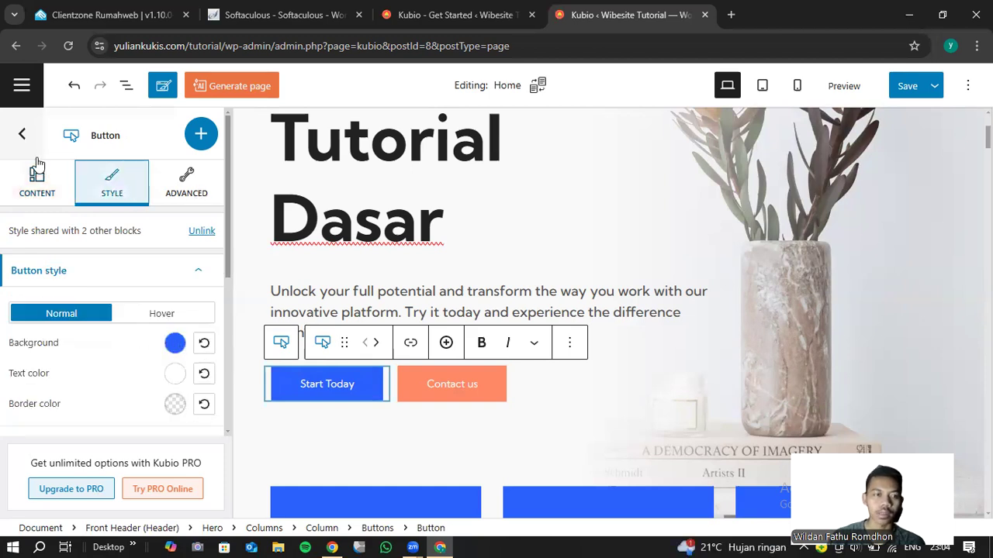
{"action": "left_click", "coordinate": [573, 372]}
Step: Scroll down to the Key Features section and select its flower image
{"action": "scroll", "coordinate": [574, 374], "scroll_direction": "down", "scroll_amount": 5}
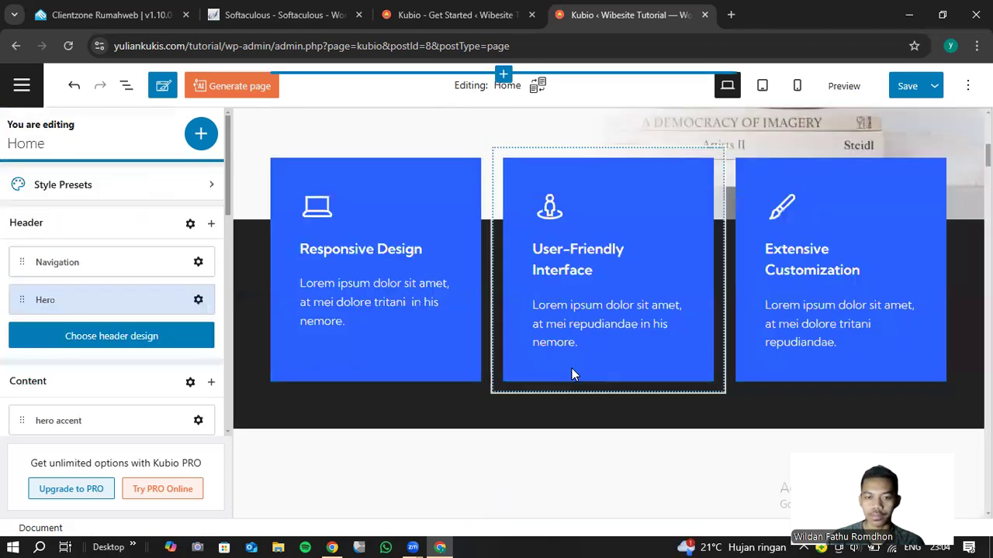
{"action": "scroll", "coordinate": [573, 375], "scroll_direction": "down", "scroll_amount": 5}
{"action": "scroll", "coordinate": [571, 375], "scroll_direction": "down", "scroll_amount": 3}
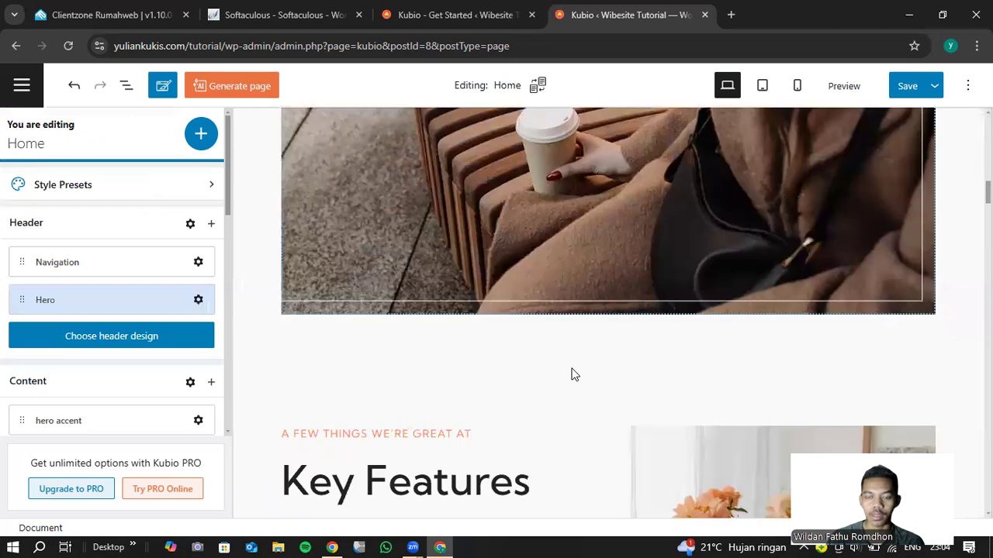
{"action": "scroll", "coordinate": [573, 374], "scroll_direction": "up", "scroll_amount": 1}
{"action": "scroll", "coordinate": [573, 375], "scroll_direction": "up", "scroll_amount": 1}
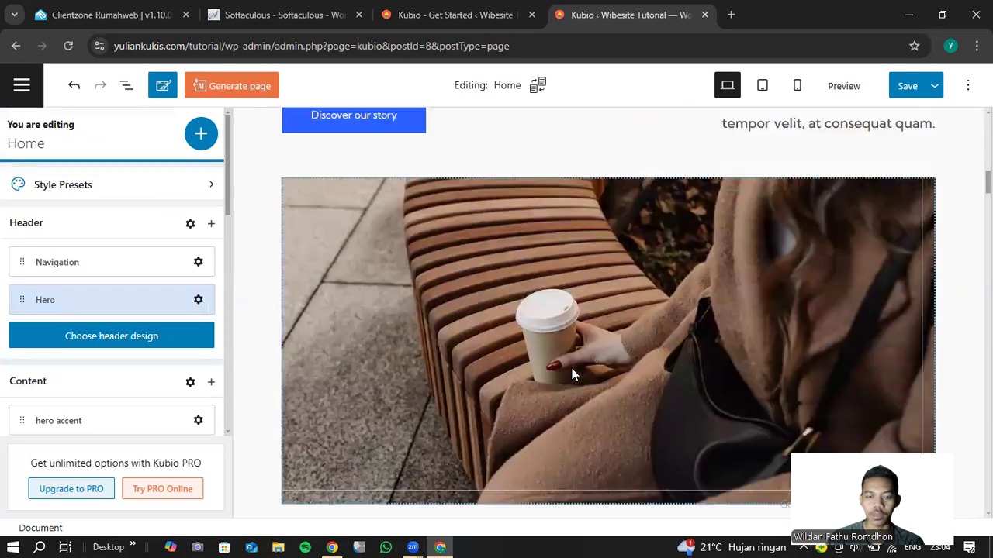
{"action": "scroll", "coordinate": [531, 349], "scroll_direction": "down", "scroll_amount": 1}
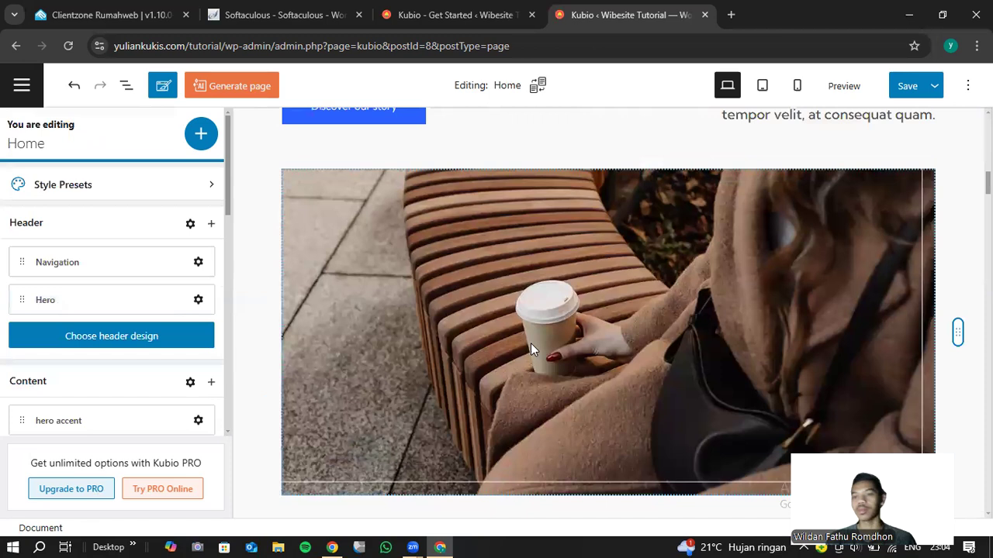
{"action": "left_click", "coordinate": [530, 347]}
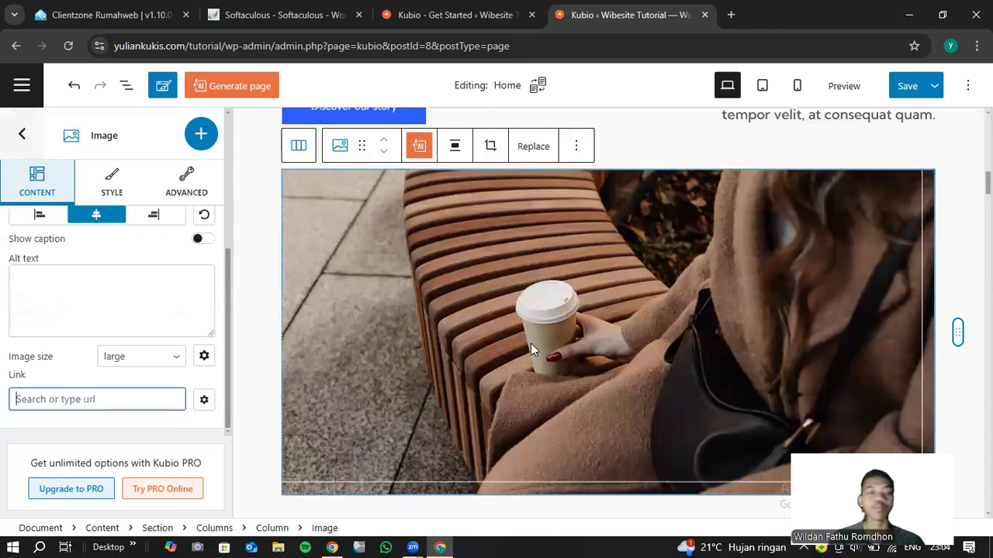
{"action": "left_click", "coordinate": [479, 334]}
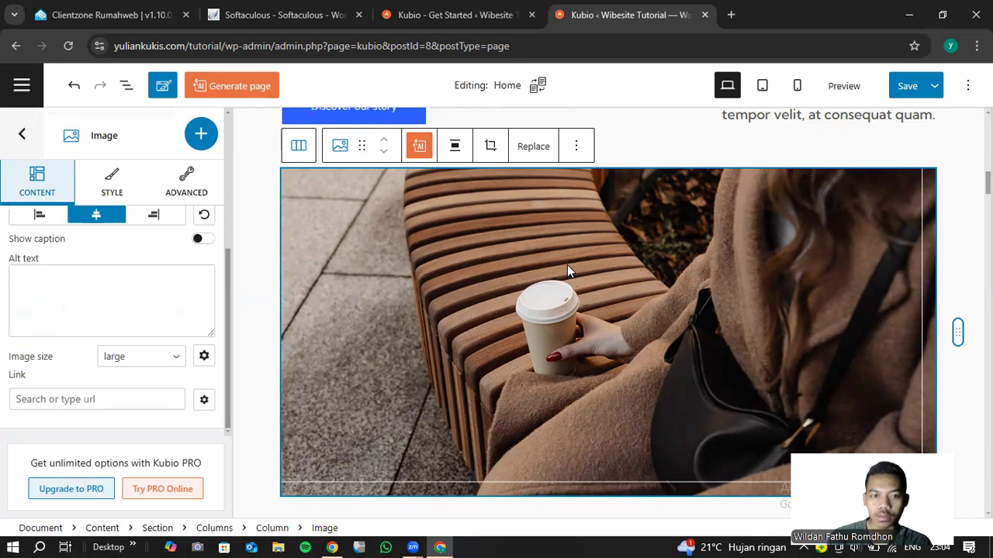
{"action": "scroll", "coordinate": [567, 265], "scroll_direction": "down", "scroll_amount": 2}
{"action": "scroll", "coordinate": [781, 344], "scroll_direction": "down", "scroll_amount": 3}
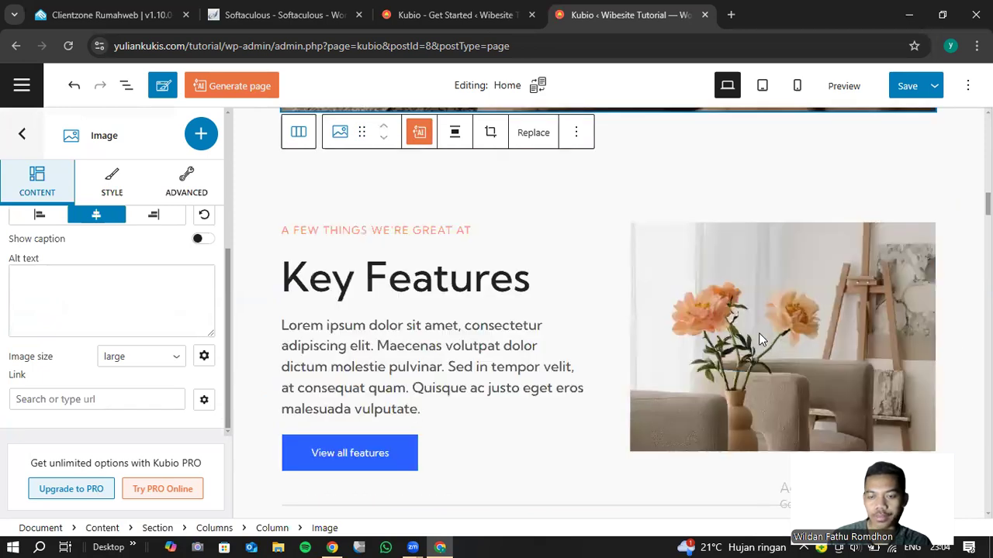
{"action": "left_click", "coordinate": [760, 339]}
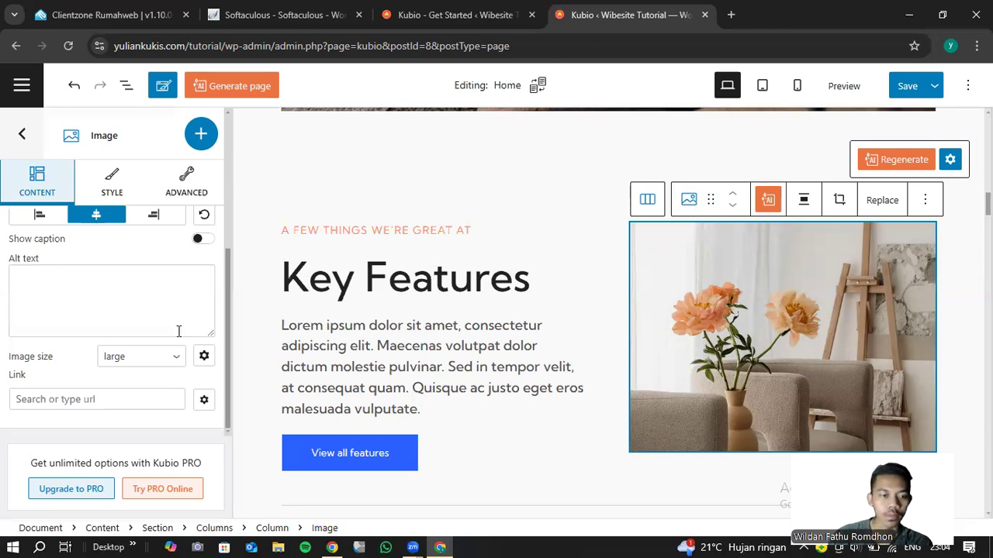
{"action": "scroll", "coordinate": [178, 331], "scroll_direction": "up", "scroll_amount": 5}
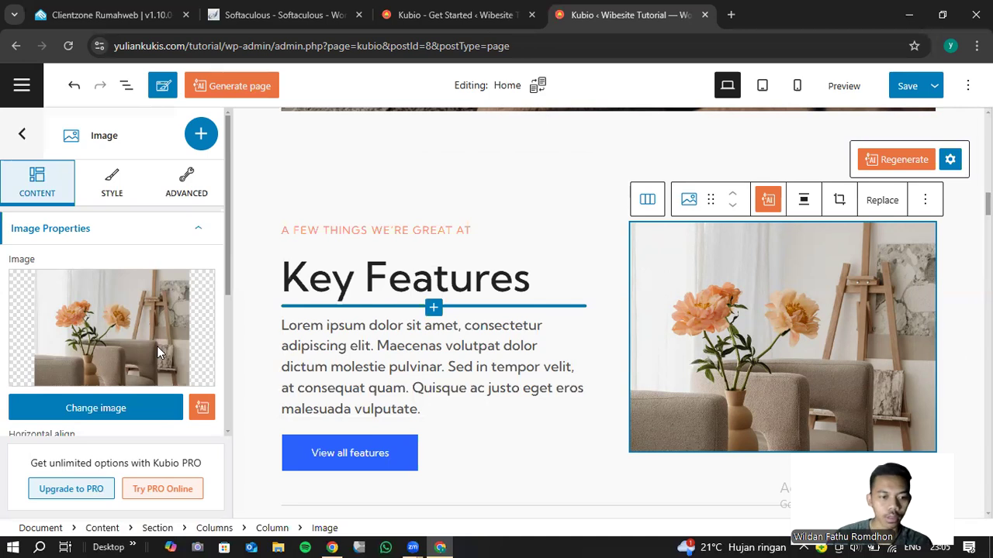
{"action": "scroll", "coordinate": [156, 346], "scroll_direction": "down", "scroll_amount": 3}
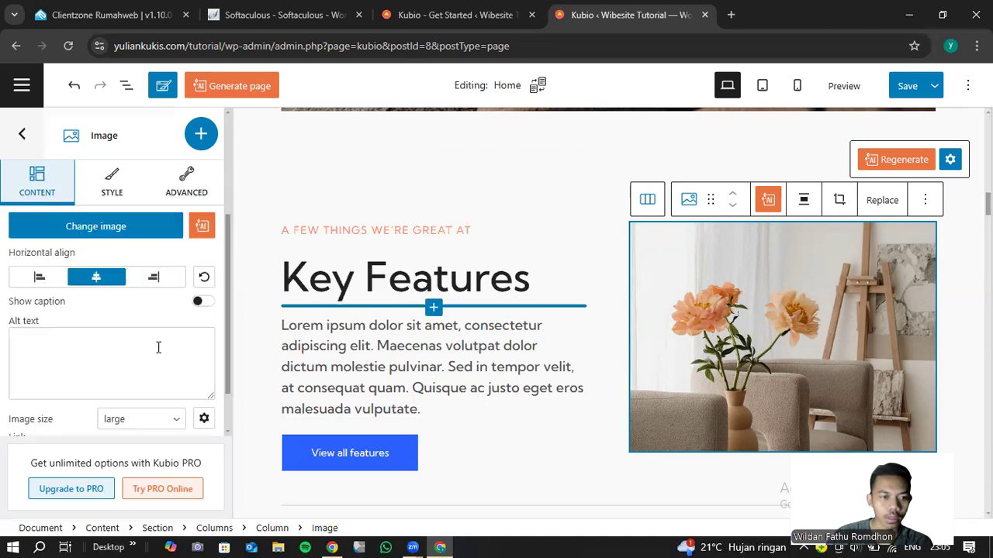
Step: Try left alignment on the flower image, restore centred, and choose Change image
{"action": "left_click", "coordinate": [38, 273]}
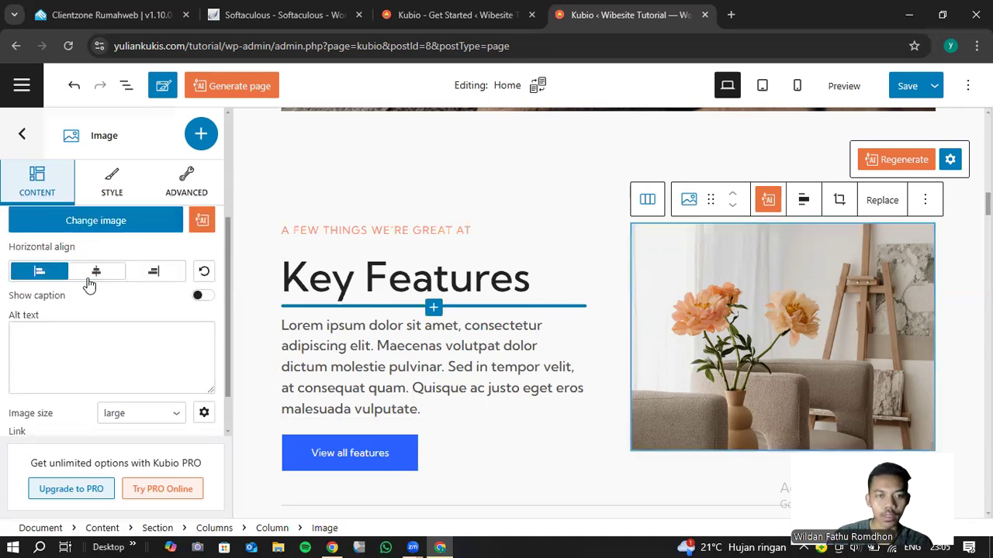
{"action": "left_click", "coordinate": [98, 273]}
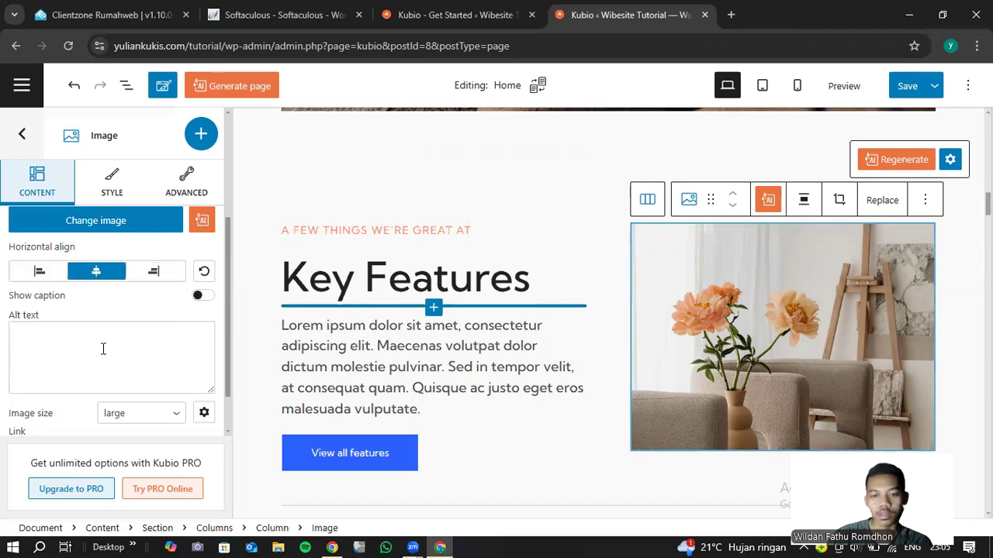
{"action": "scroll", "coordinate": [102, 349], "scroll_direction": "down", "scroll_amount": 1}
{"action": "scroll", "coordinate": [102, 349], "scroll_direction": "up", "scroll_amount": 4}
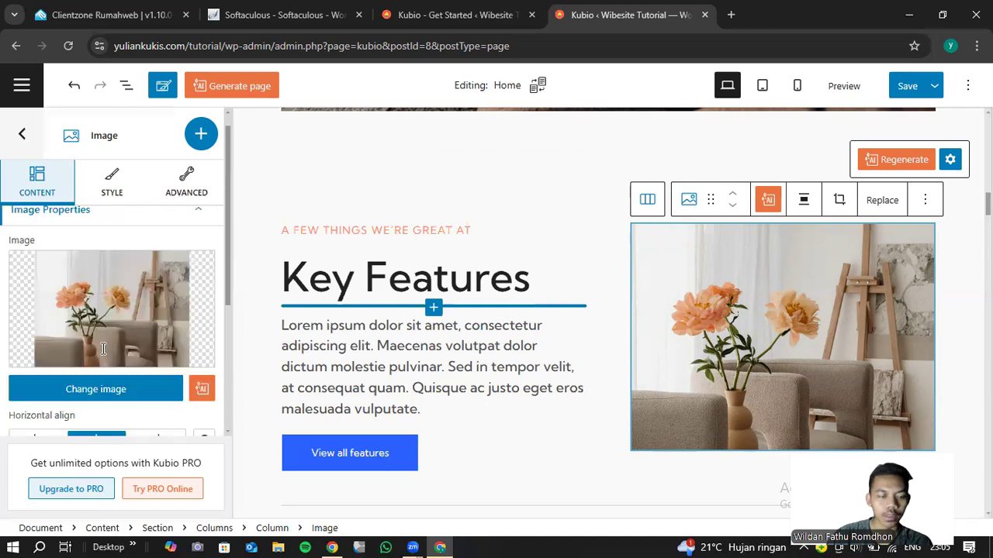
{"action": "scroll", "coordinate": [132, 353], "scroll_direction": "up", "scroll_amount": 1}
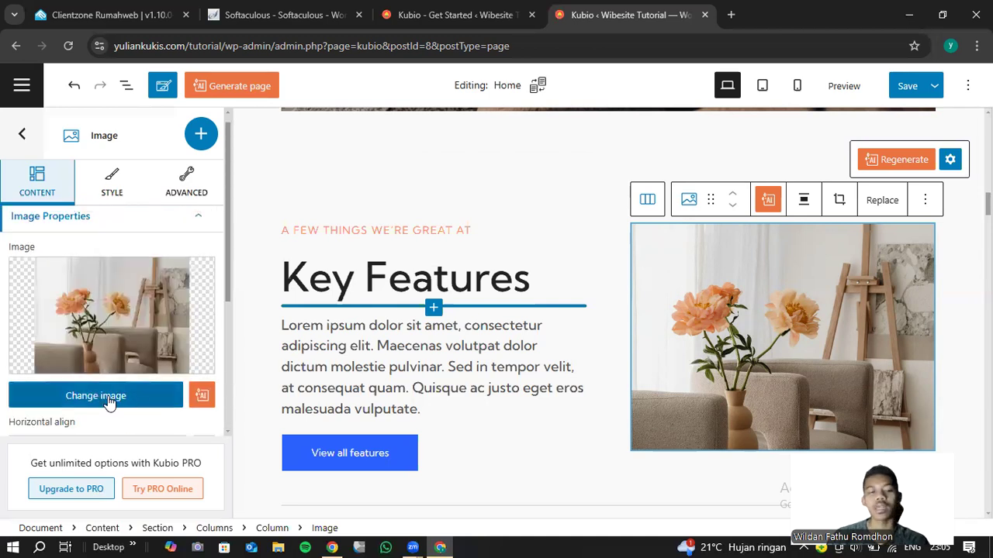
{"action": "left_click", "coordinate": [124, 401]}
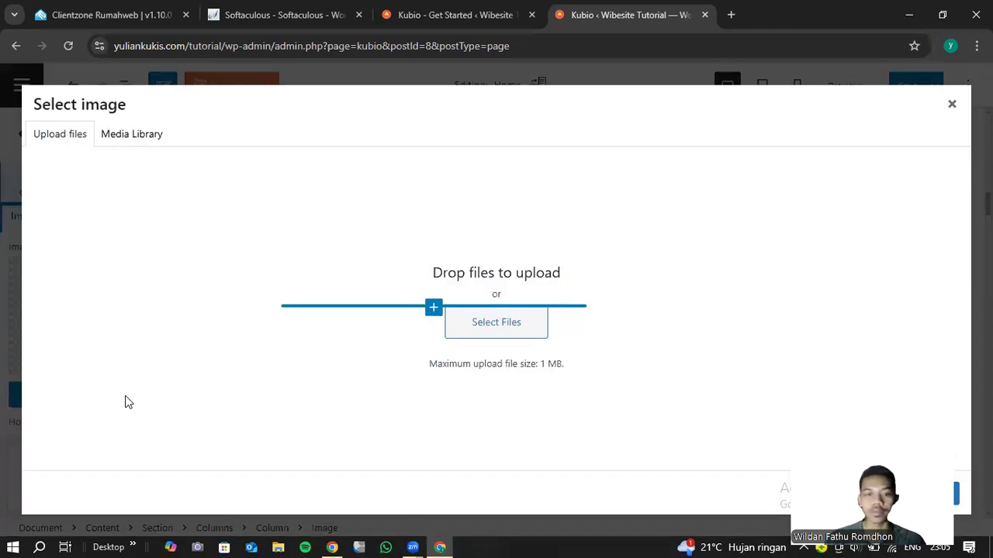
Step: Browse to the Pictures folder in the upload file dialog and switch it to Medium icons view
{"action": "left_click", "coordinate": [491, 324]}
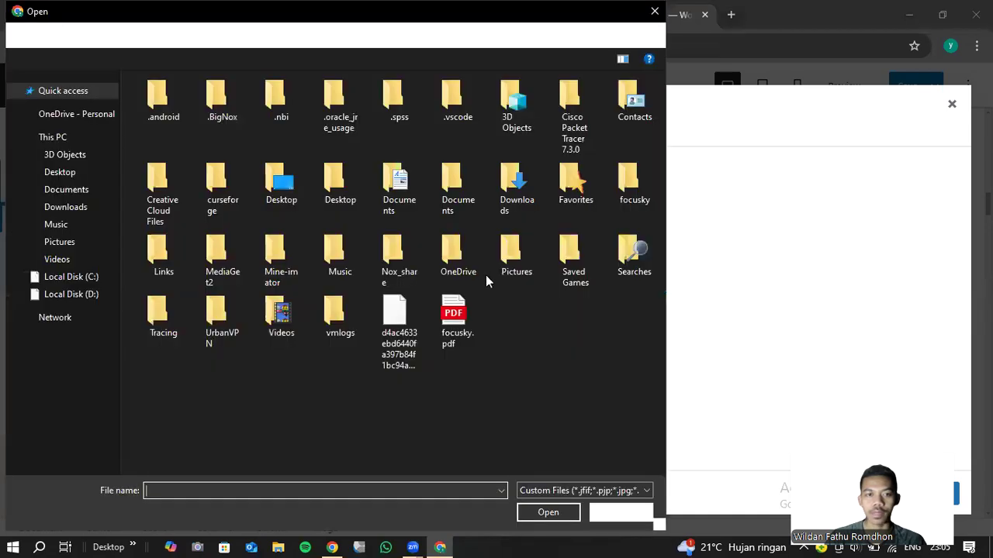
{"action": "left_click", "coordinate": [64, 210]}
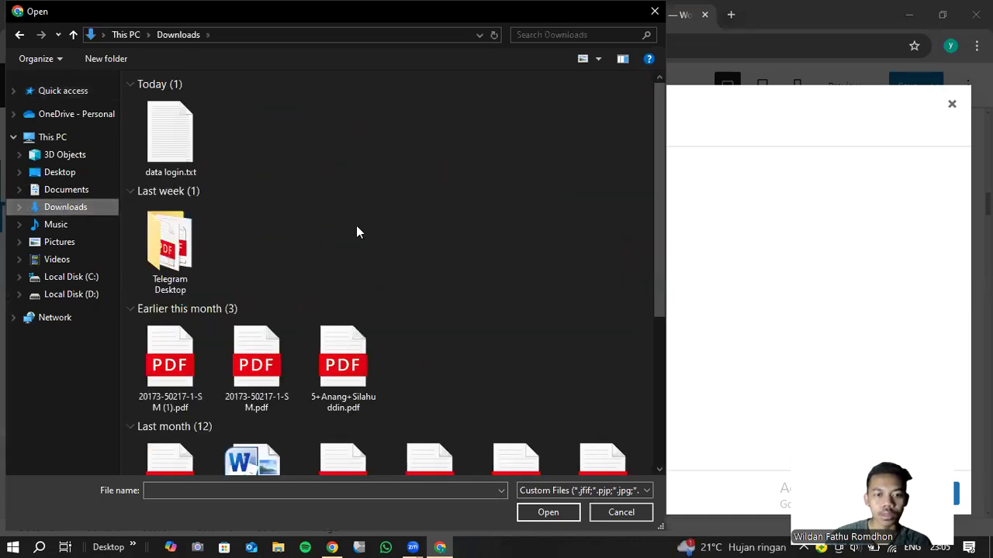
{"action": "scroll", "coordinate": [380, 221], "scroll_direction": "down", "scroll_amount": 5}
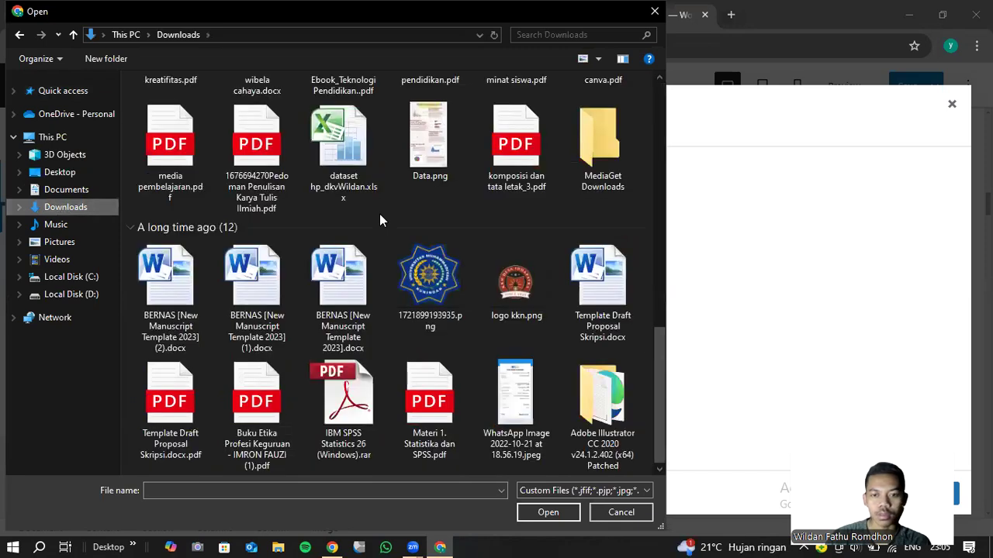
{"action": "left_click", "coordinate": [70, 244]}
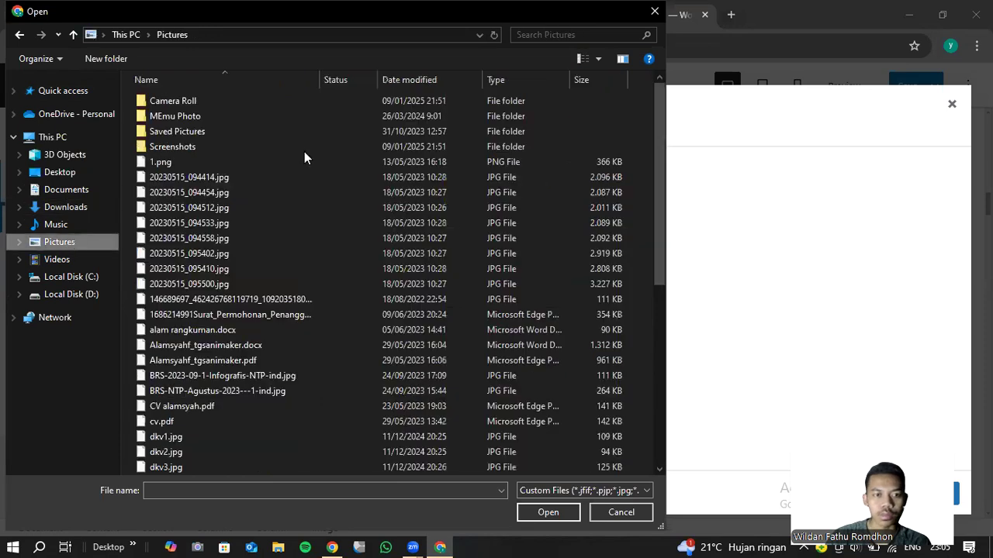
{"action": "right_click", "coordinate": [612, 120]}
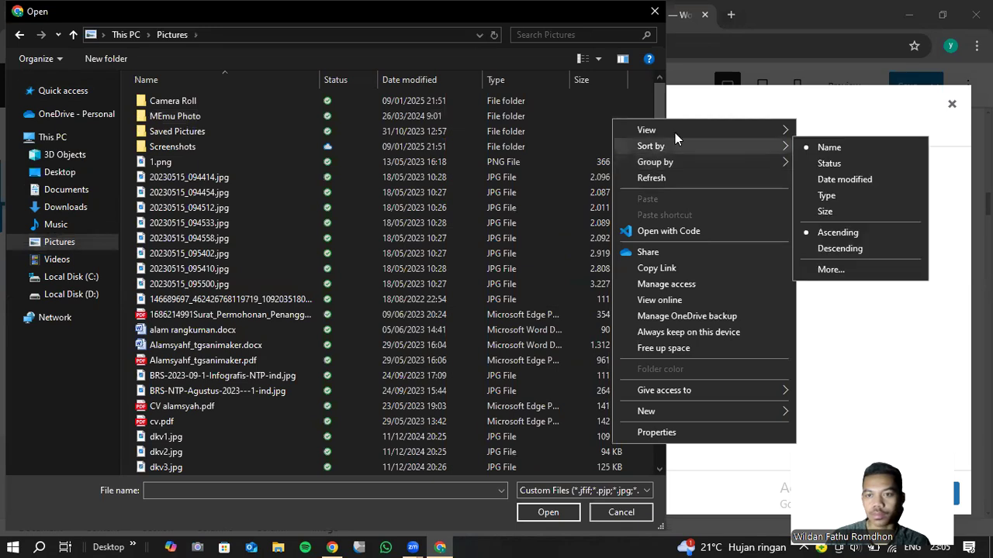
{"action": "mouse_move", "coordinate": [675, 131]}
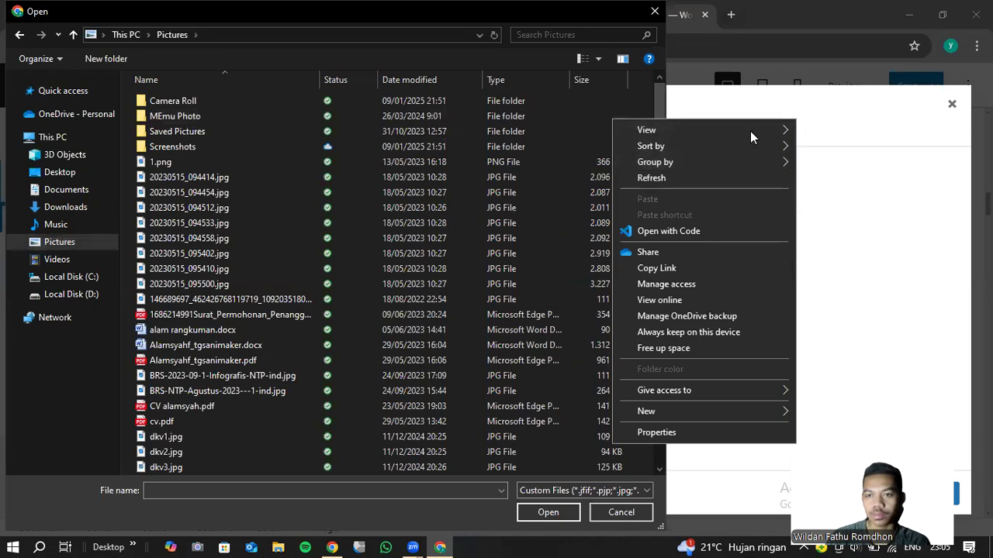
{"action": "left_click", "coordinate": [832, 164]}
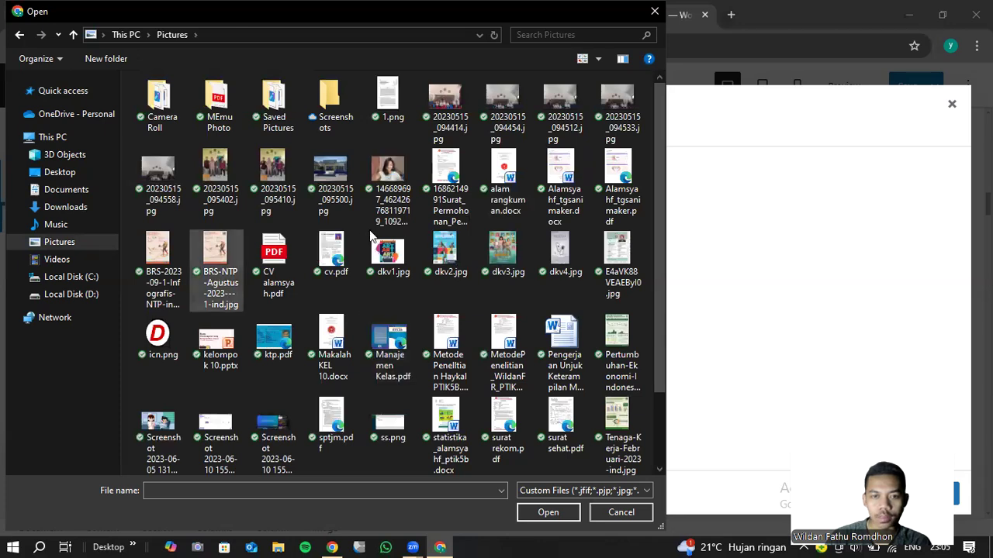
Step: Select dkv1.jpg and upload it to the media library
{"action": "scroll", "coordinate": [370, 237], "scroll_direction": "down", "scroll_amount": 1}
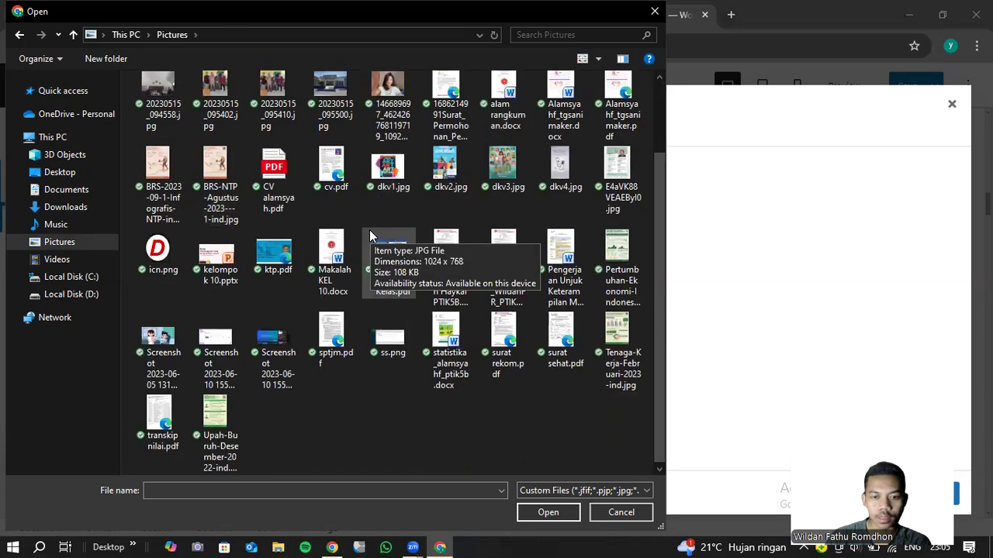
{"action": "scroll", "coordinate": [370, 237], "scroll_direction": "up", "scroll_amount": 1}
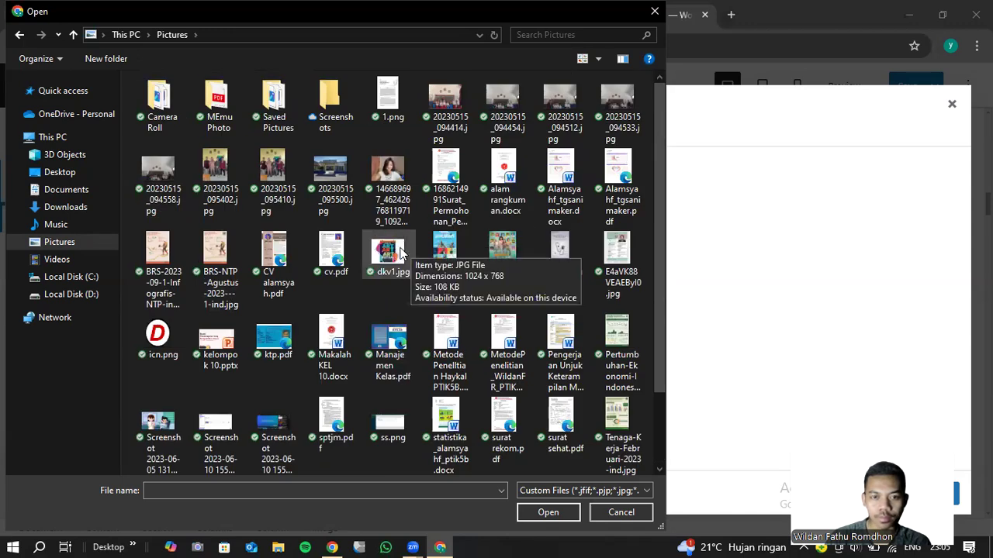
{"action": "left_click", "coordinate": [391, 252]}
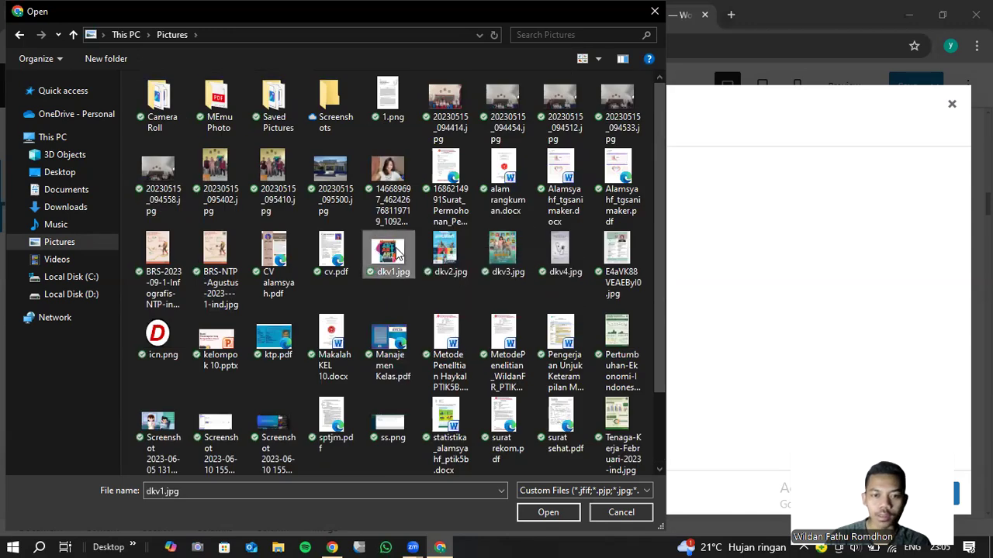
{"action": "left_click", "coordinate": [546, 512]}
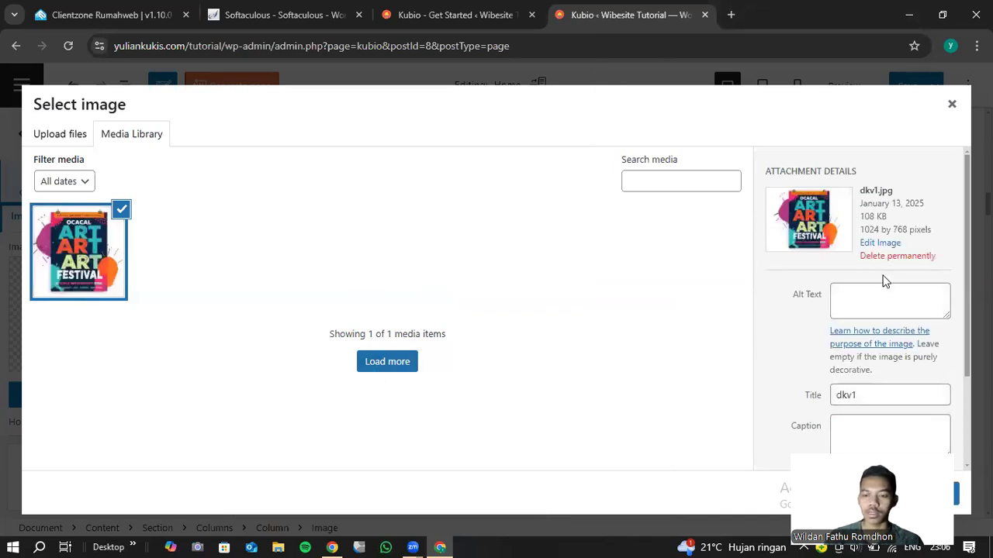
Step: Keep the dkv1 art festival image (1024×768, 108 KB) checked and insert it into the block
{"action": "scroll", "coordinate": [884, 280], "scroll_direction": "down", "scroll_amount": 2}
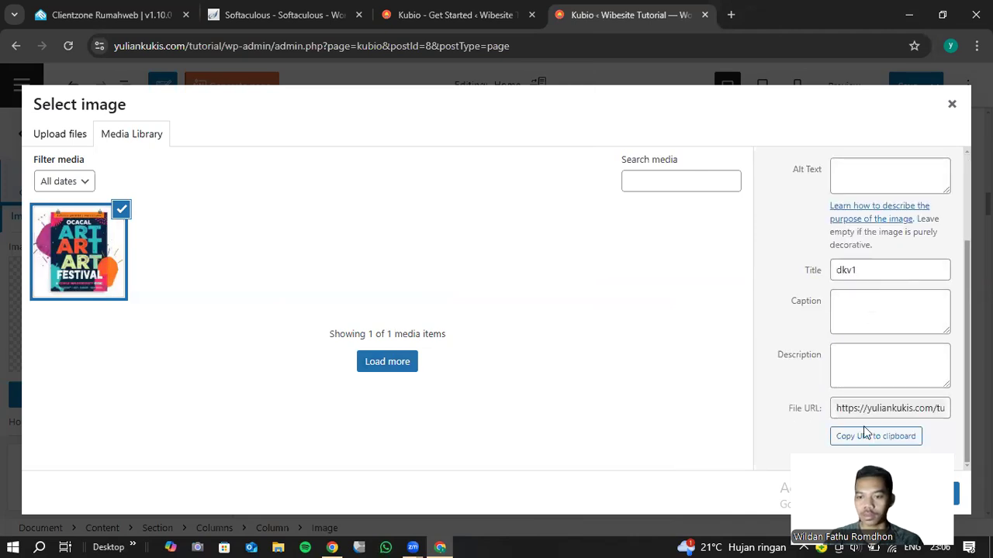
{"action": "left_click", "coordinate": [386, 361]}
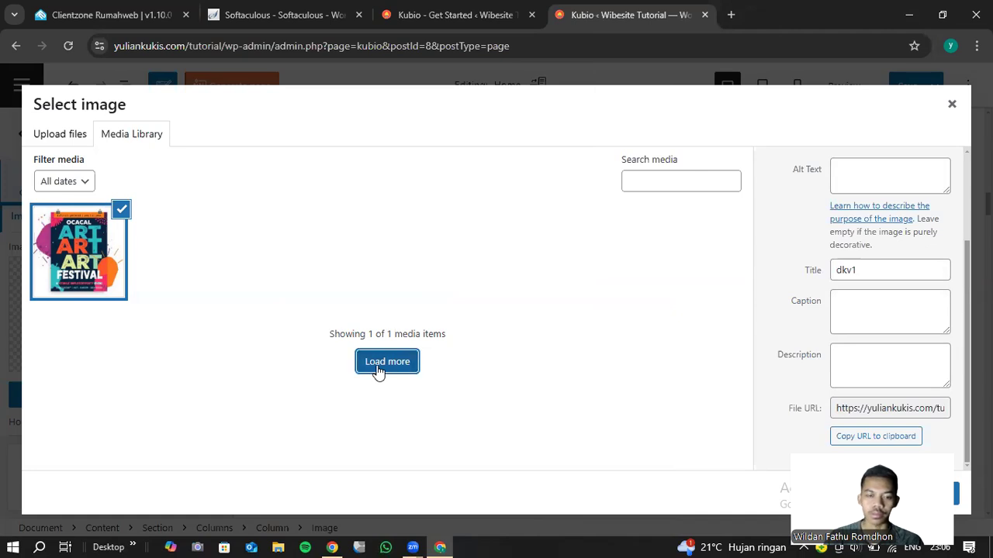
{"action": "left_click", "coordinate": [120, 228]}
{"action": "left_click", "coordinate": [119, 231]}
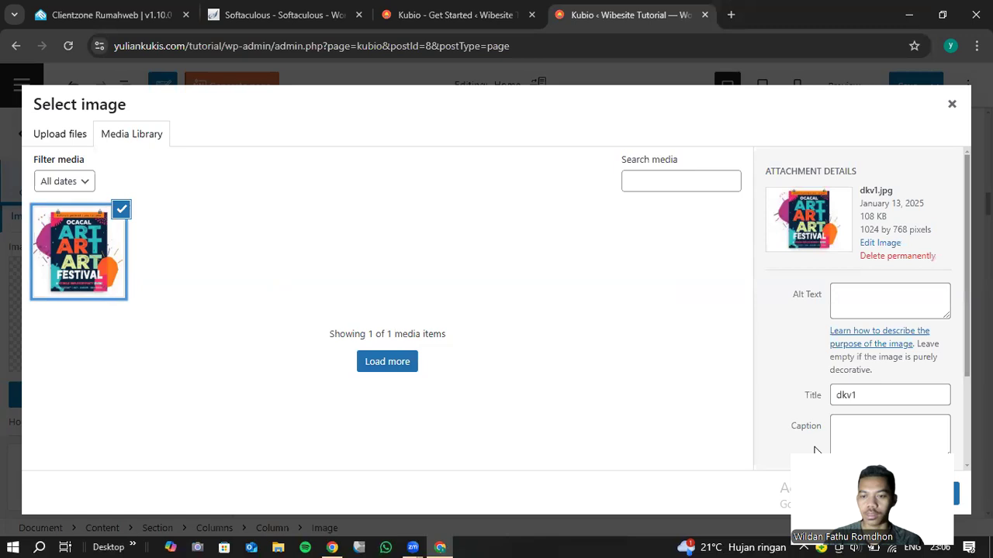
{"action": "scroll", "coordinate": [813, 372], "scroll_direction": "down", "scroll_amount": 1}
{"action": "scroll", "coordinate": [927, 291], "scroll_direction": "down", "scroll_amount": 2}
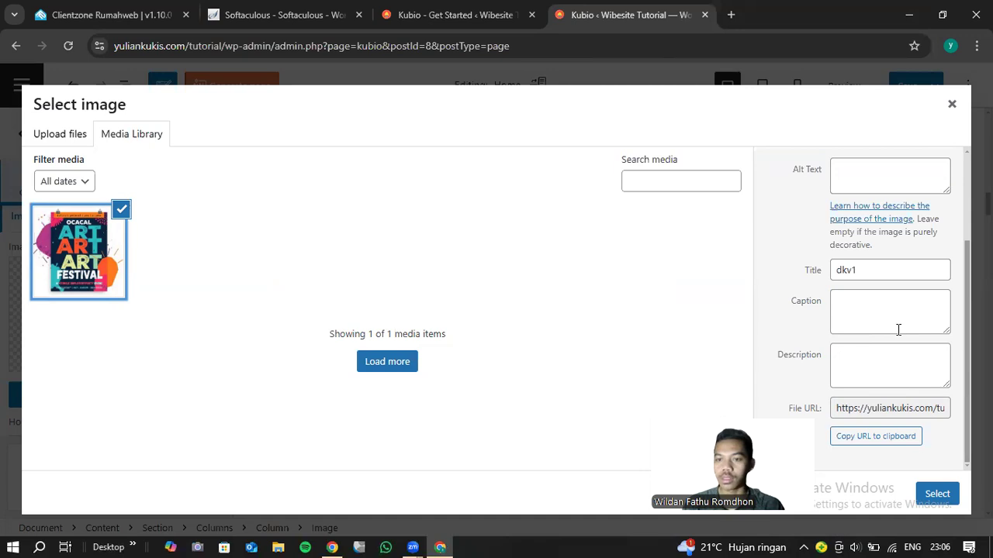
{"action": "scroll", "coordinate": [898, 330], "scroll_direction": "up", "scroll_amount": 3}
{"action": "scroll", "coordinate": [898, 329], "scroll_direction": "down", "scroll_amount": 1}
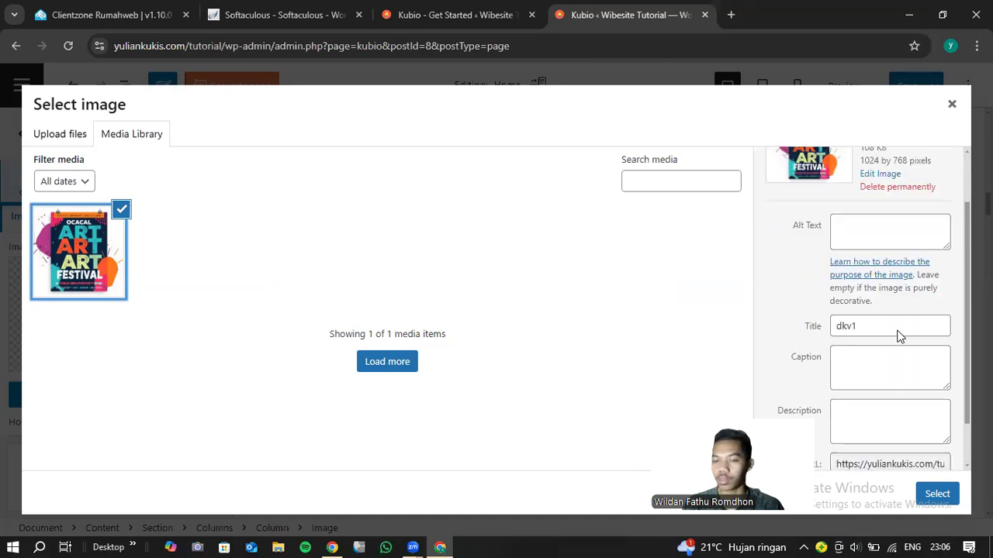
{"action": "scroll", "coordinate": [849, 372], "scroll_direction": "up", "scroll_amount": 1}
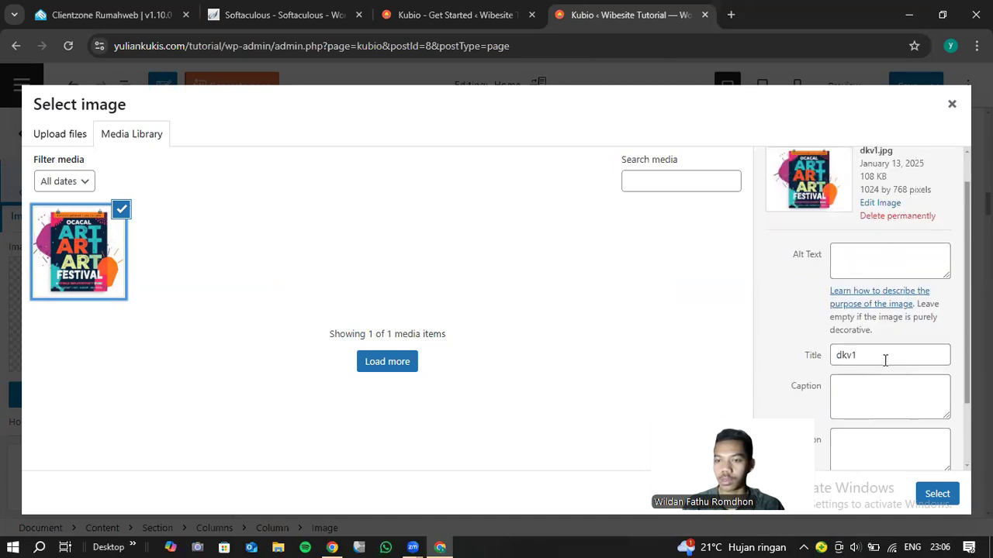
{"action": "scroll", "coordinate": [885, 360], "scroll_direction": "up", "scroll_amount": 1}
{"action": "scroll", "coordinate": [885, 360], "scroll_direction": "down", "scroll_amount": 2}
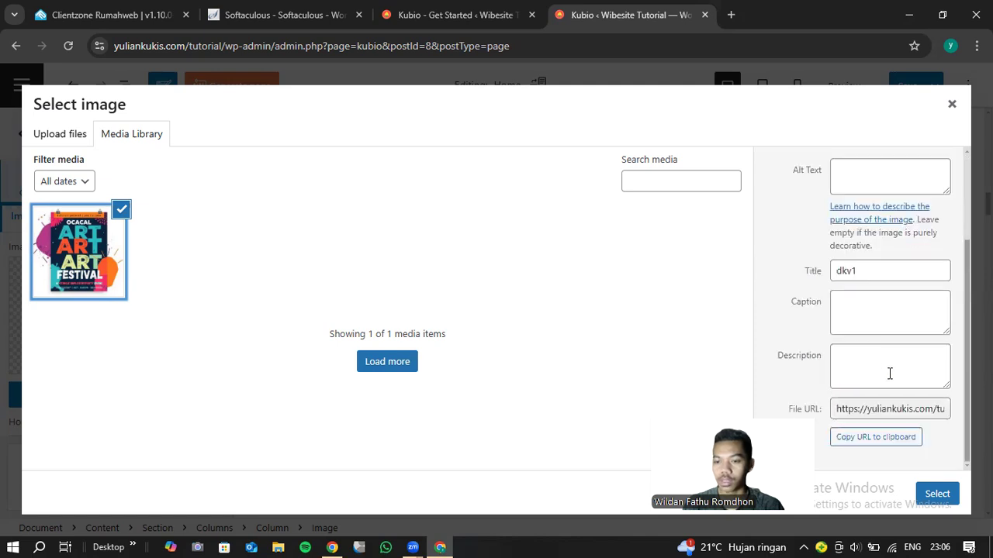
{"action": "left_click", "coordinate": [937, 495]}
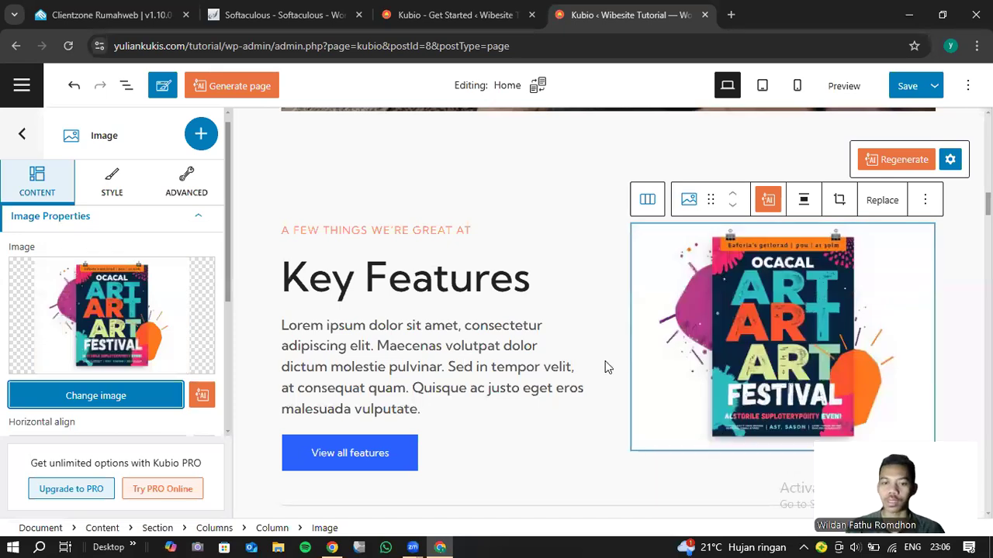
{"action": "scroll", "coordinate": [607, 367], "scroll_direction": "down", "scroll_amount": 2}
{"action": "scroll", "coordinate": [608, 368], "scroll_direction": "down", "scroll_amount": 5}
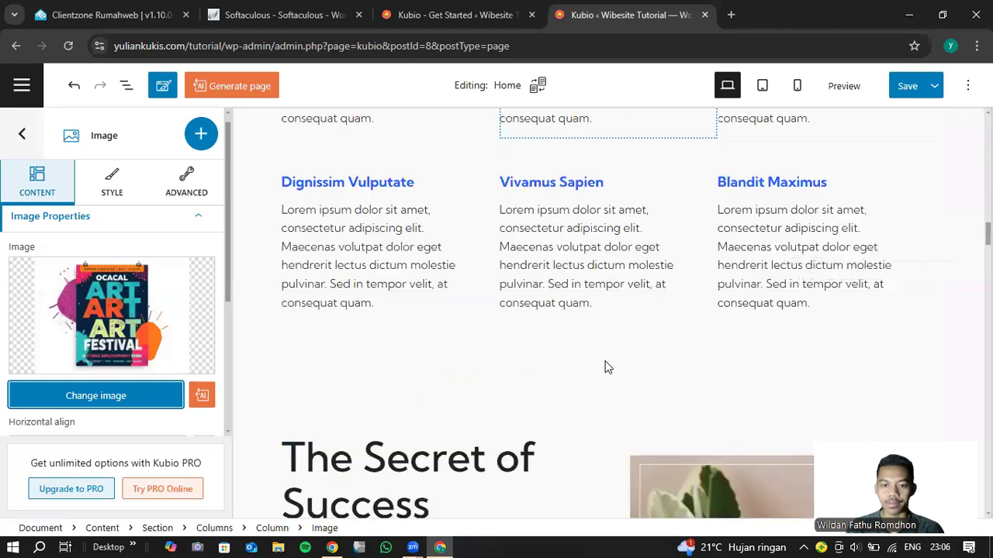
{"action": "scroll", "coordinate": [607, 368], "scroll_direction": "down", "scroll_amount": 5}
{"action": "scroll", "coordinate": [607, 367], "scroll_direction": "down", "scroll_amount": 3}
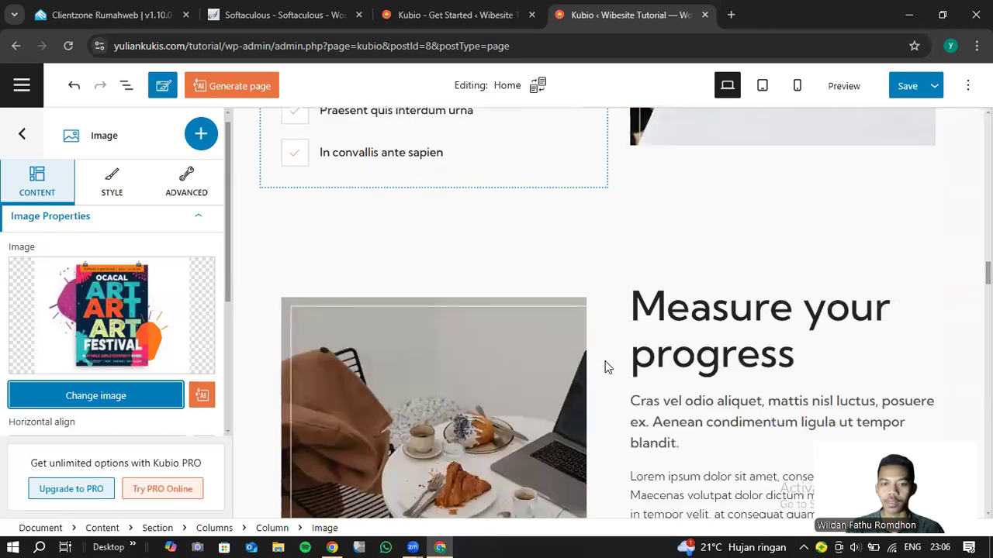
{"action": "scroll", "coordinate": [608, 367], "scroll_direction": "down", "scroll_amount": 2}
{"action": "scroll", "coordinate": [607, 368], "scroll_direction": "down", "scroll_amount": 5}
{"action": "scroll", "coordinate": [605, 363], "scroll_direction": "down", "scroll_amount": 5}
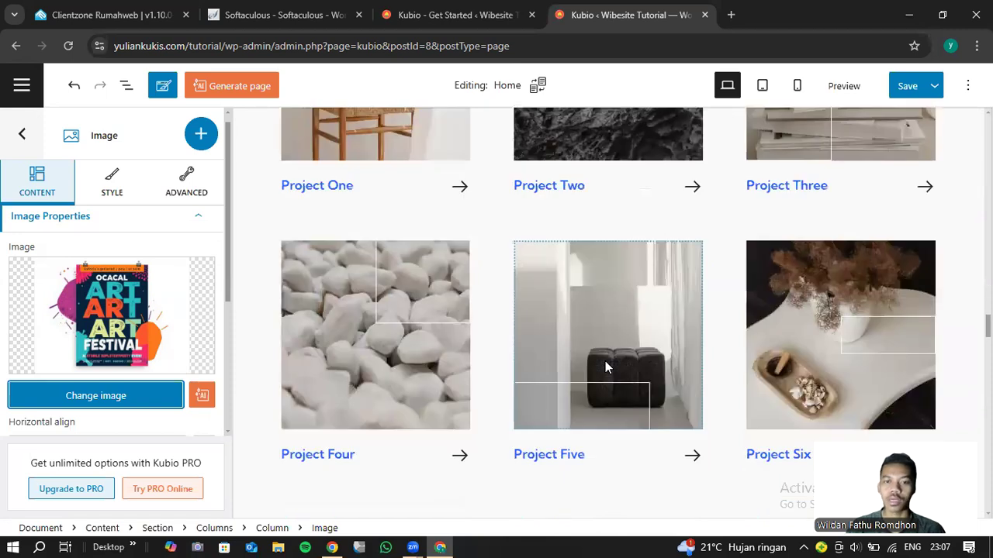
{"action": "scroll", "coordinate": [606, 363], "scroll_direction": "up", "scroll_amount": 3}
{"action": "scroll", "coordinate": [608, 367], "scroll_direction": "up", "scroll_amount": 1}
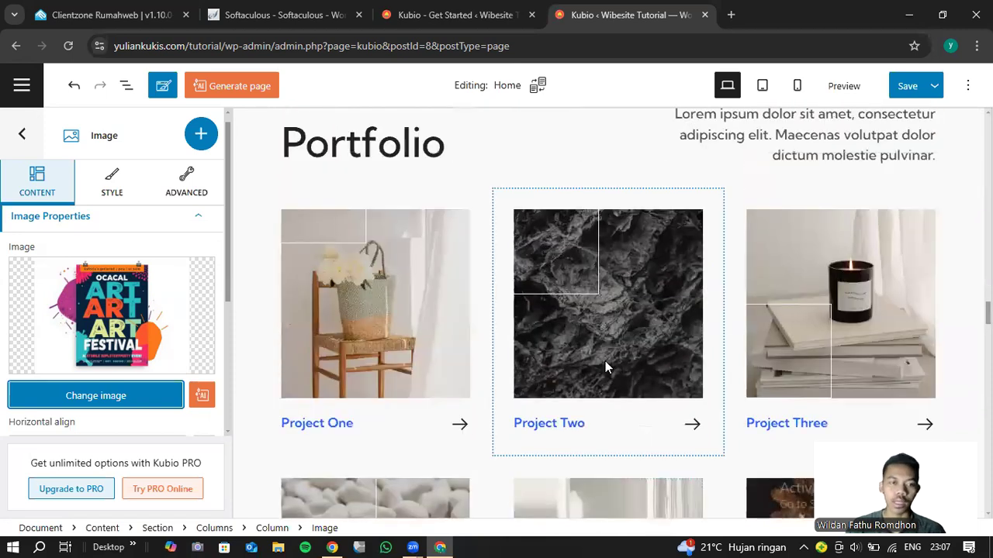
{"action": "scroll", "coordinate": [607, 368], "scroll_direction": "up", "scroll_amount": 4}
{"action": "scroll", "coordinate": [605, 363], "scroll_direction": "up", "scroll_amount": 5}
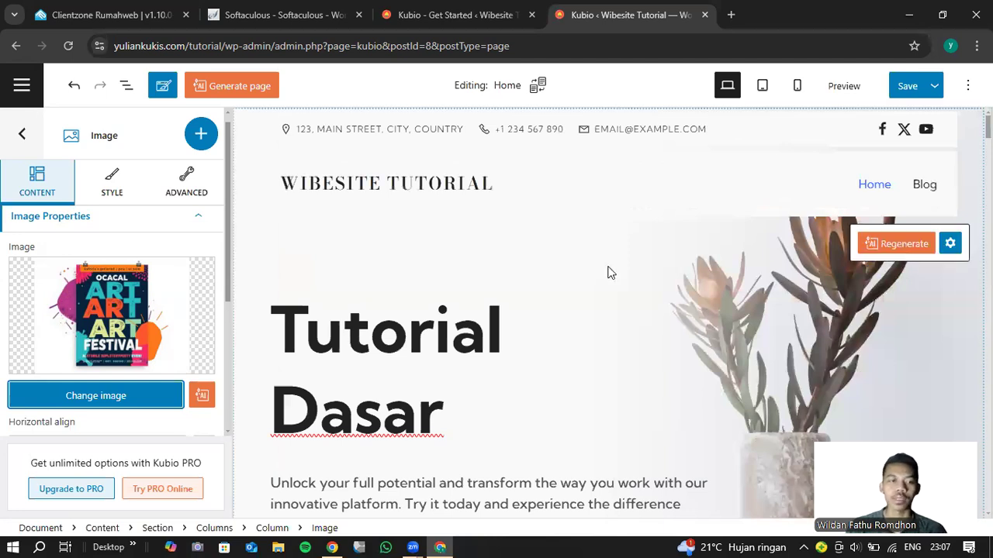
{"action": "scroll", "coordinate": [609, 271], "scroll_direction": "down", "scroll_amount": 2}
{"action": "scroll", "coordinate": [608, 272], "scroll_direction": "up", "scroll_amount": 2}
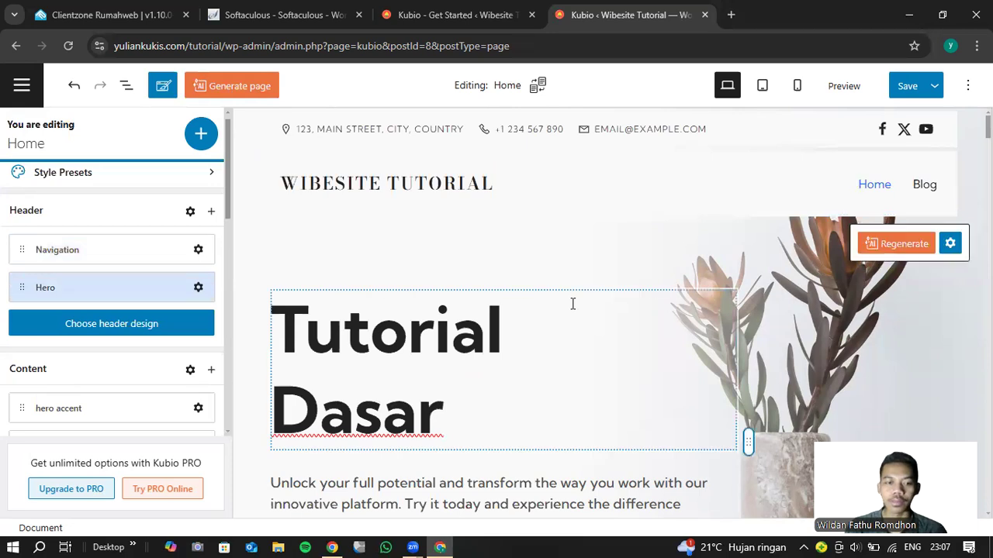
{"action": "scroll", "coordinate": [573, 303], "scroll_direction": "down", "scroll_amount": 10}
{"action": "scroll", "coordinate": [572, 303], "scroll_direction": "down", "scroll_amount": 15}
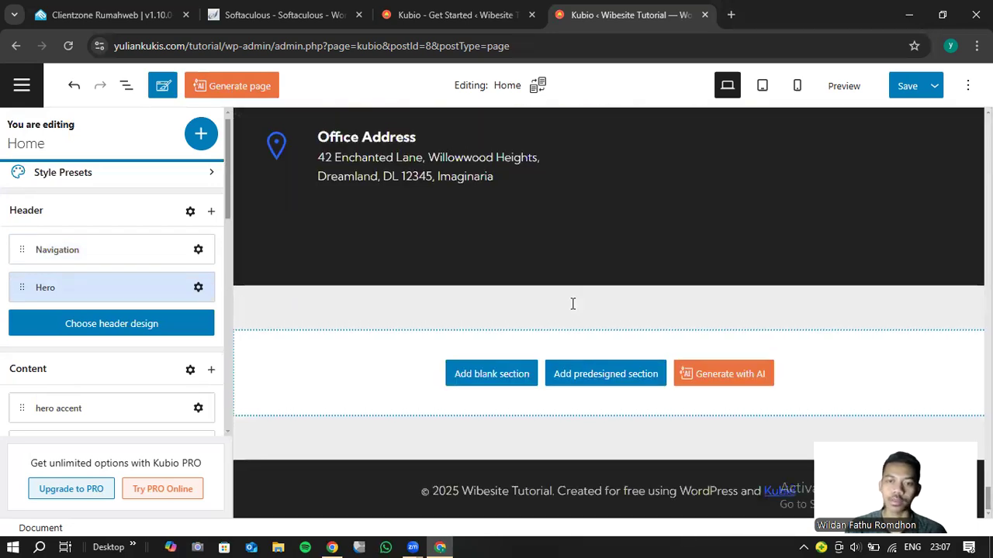
{"action": "scroll", "coordinate": [572, 304], "scroll_direction": "up", "scroll_amount": 8}
{"action": "scroll", "coordinate": [792, 152], "scroll_direction": "up", "scroll_amount": 10}
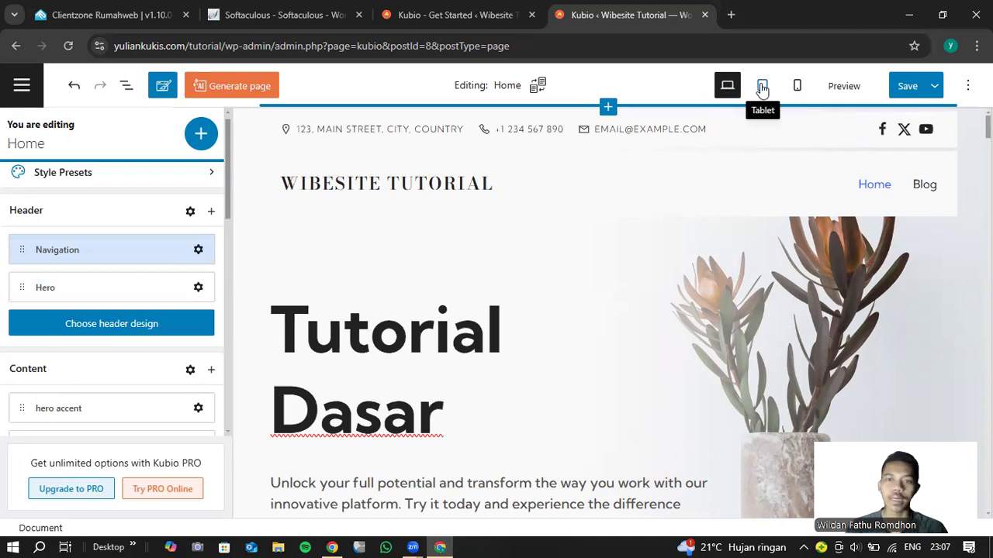
Step: Preview the Home page at tablet width and scroll through it
{"action": "left_click", "coordinate": [762, 87]}
{"action": "left_click", "coordinate": [762, 87]}
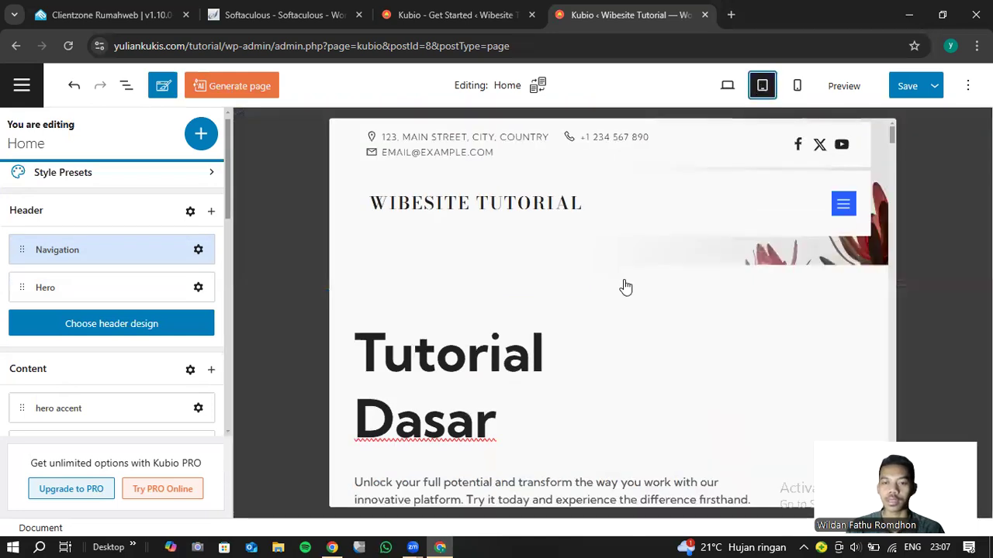
{"action": "left_click", "coordinate": [650, 298]}
{"action": "scroll", "coordinate": [650, 295], "scroll_direction": "down", "scroll_amount": 2}
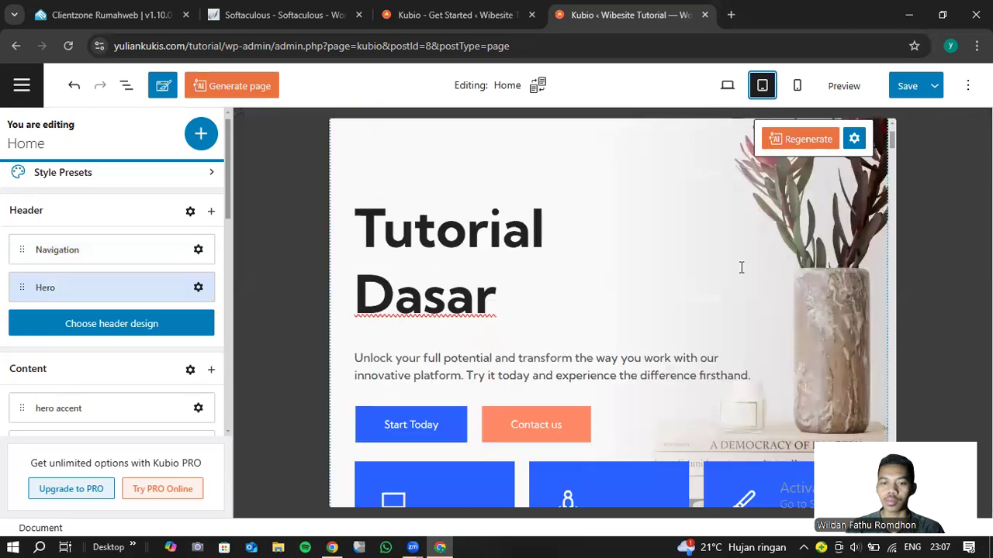
{"action": "scroll", "coordinate": [697, 269], "scroll_direction": "down", "scroll_amount": 4}
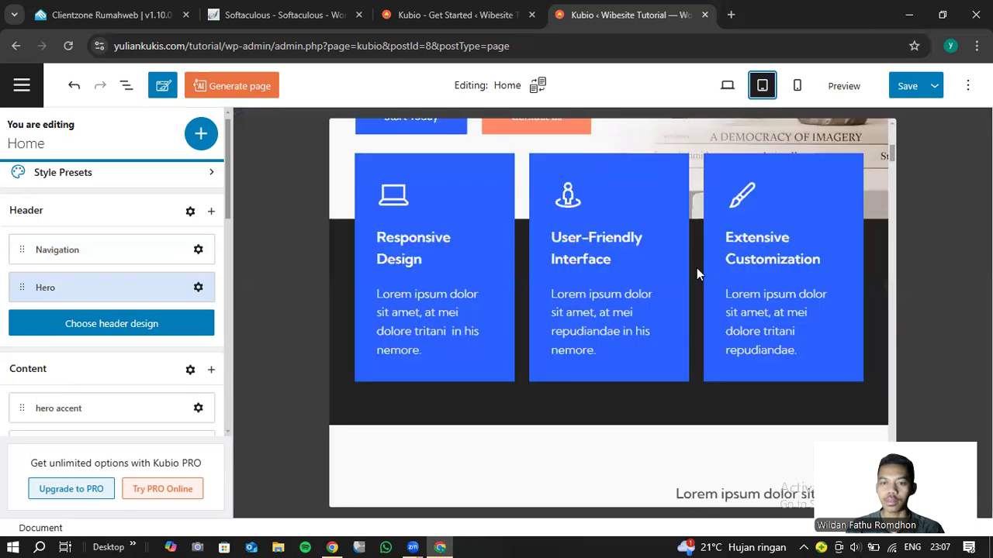
{"action": "scroll", "coordinate": [696, 267], "scroll_direction": "down", "scroll_amount": 4}
{"action": "scroll", "coordinate": [699, 269], "scroll_direction": "up", "scroll_amount": 4}
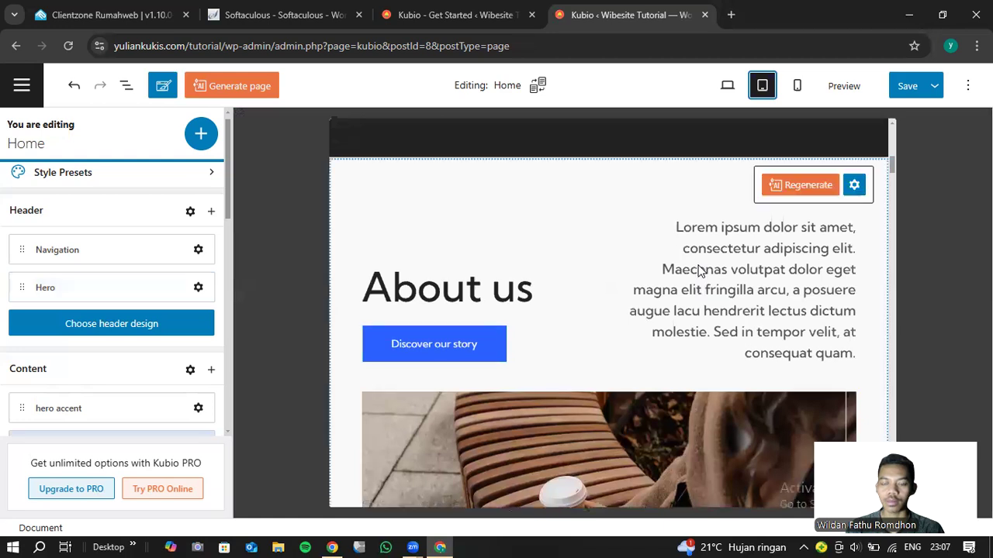
{"action": "scroll", "coordinate": [699, 266], "scroll_direction": "up", "scroll_amount": 8}
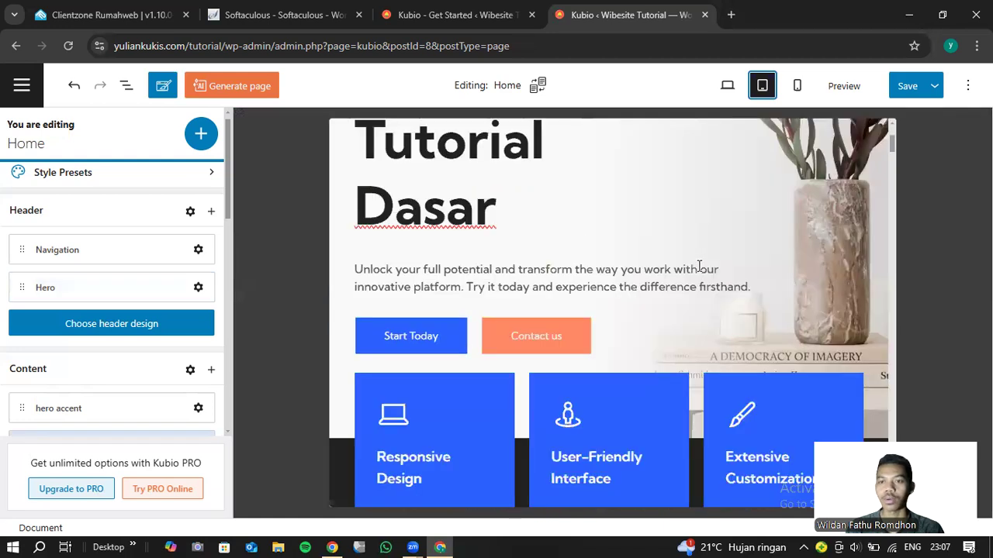
Step: Preview the Home page at phone width, then save the changes
{"action": "left_click", "coordinate": [799, 89]}
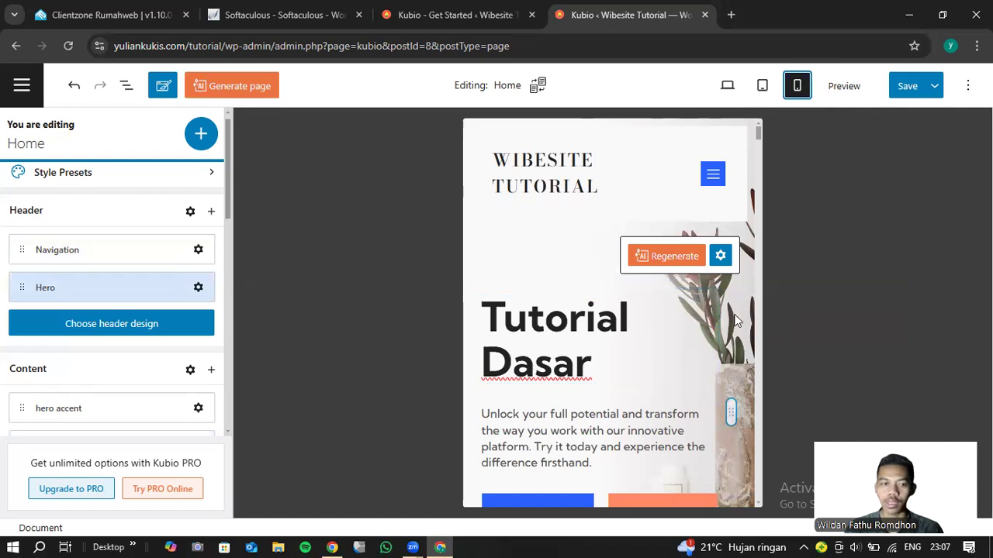
{"action": "scroll", "coordinate": [736, 320], "scroll_direction": "down", "scroll_amount": 5}
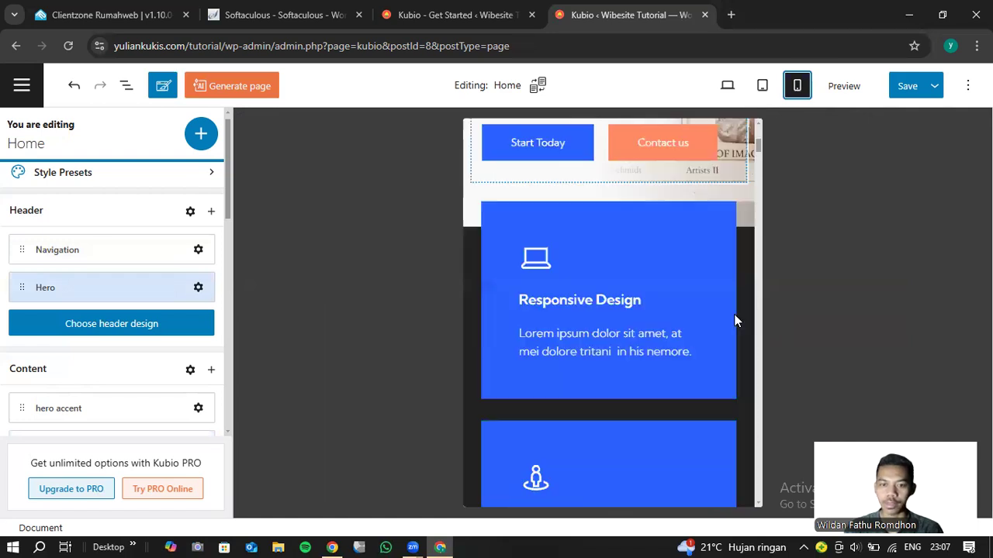
{"action": "scroll", "coordinate": [736, 320], "scroll_direction": "down", "scroll_amount": 3}
{"action": "scroll", "coordinate": [736, 320], "scroll_direction": "down", "scroll_amount": 5}
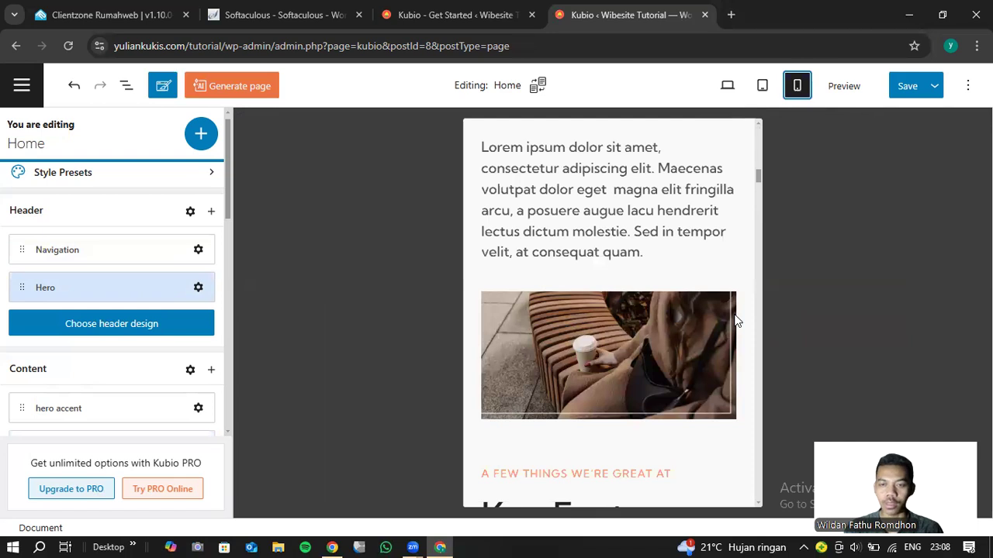
{"action": "scroll", "coordinate": [736, 321], "scroll_direction": "up", "scroll_amount": 12}
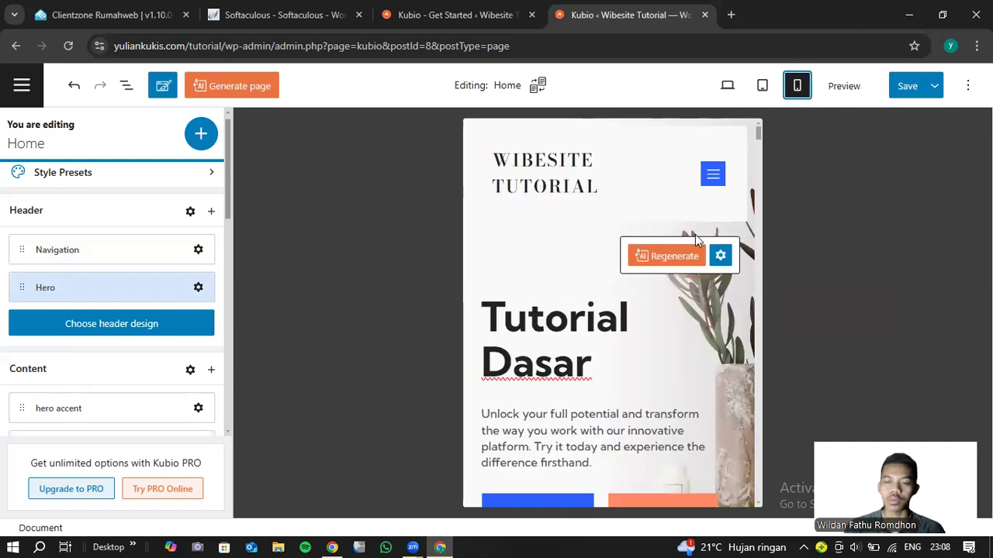
{"action": "left_click", "coordinate": [910, 90]}
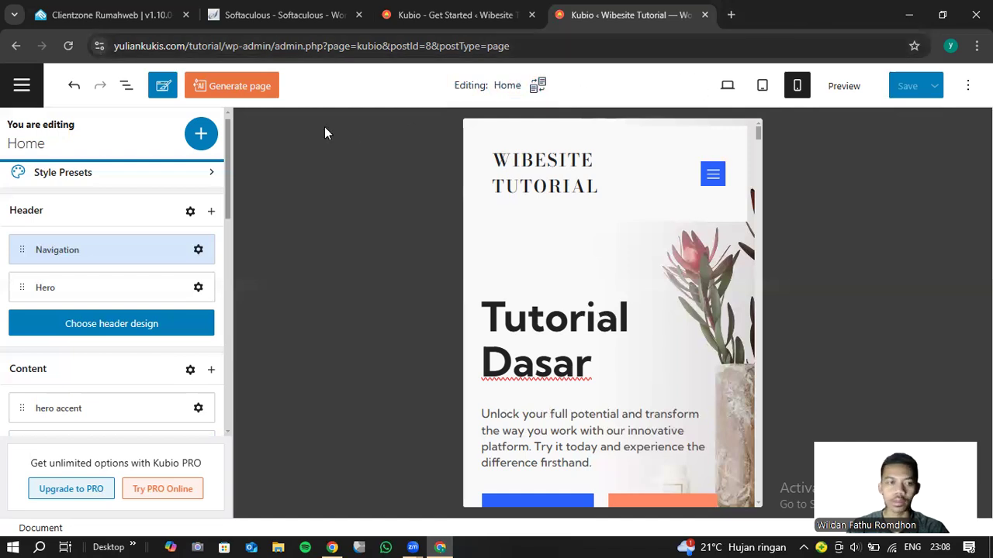
Step: Toggle the mobile hamburger menu open and closed, then go back to the live home page
{"action": "left_click", "coordinate": [29, 92]}
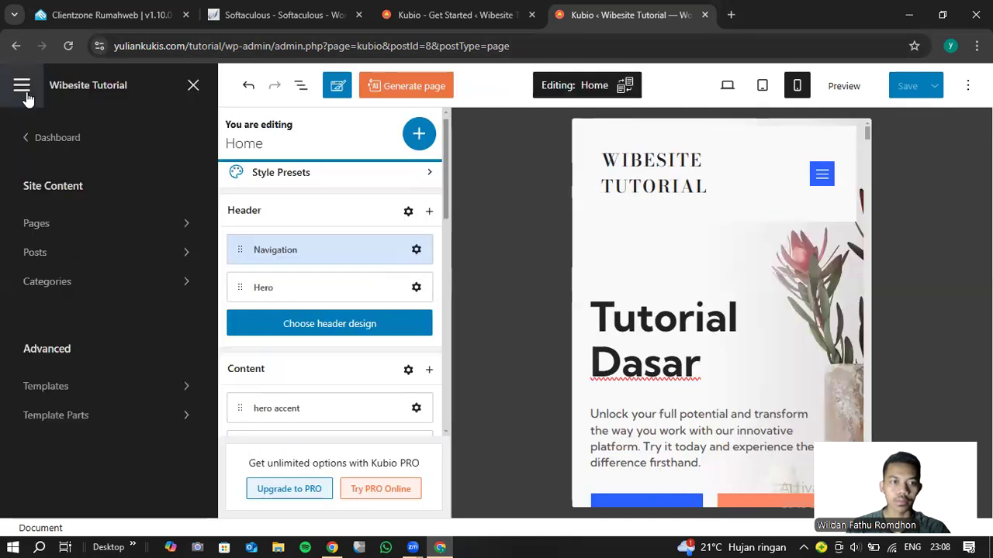
{"action": "left_click", "coordinate": [22, 90]}
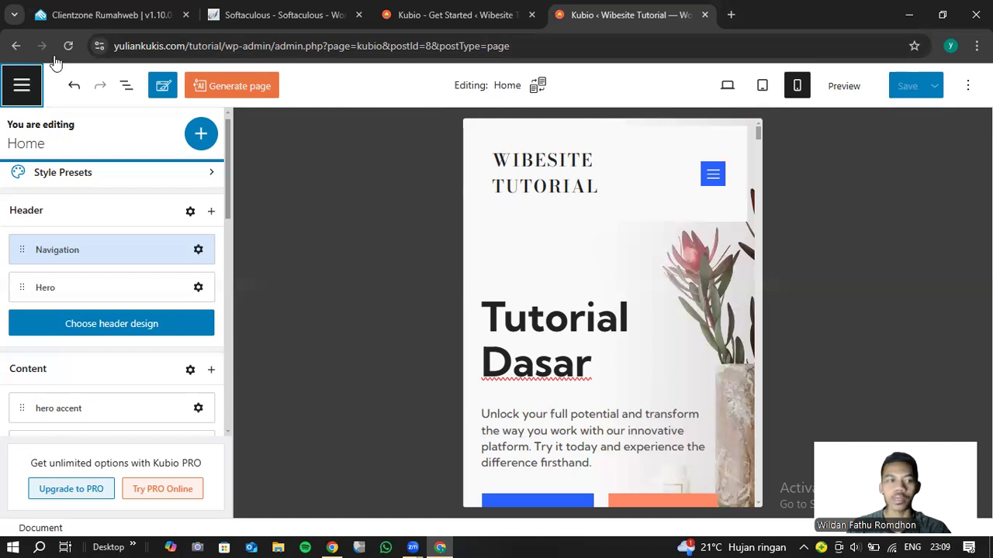
{"action": "left_click", "coordinate": [12, 49]}
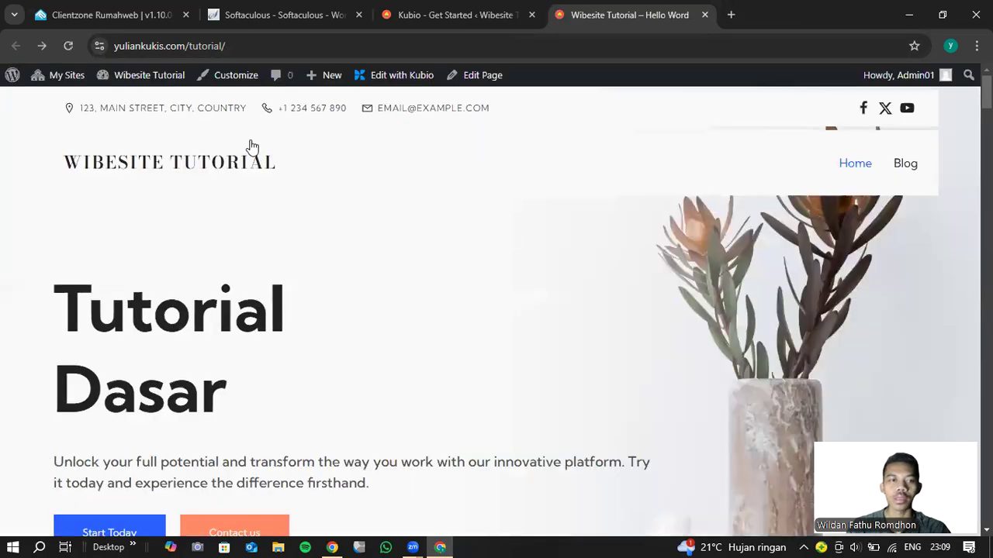
{"action": "left_click", "coordinate": [66, 48]}
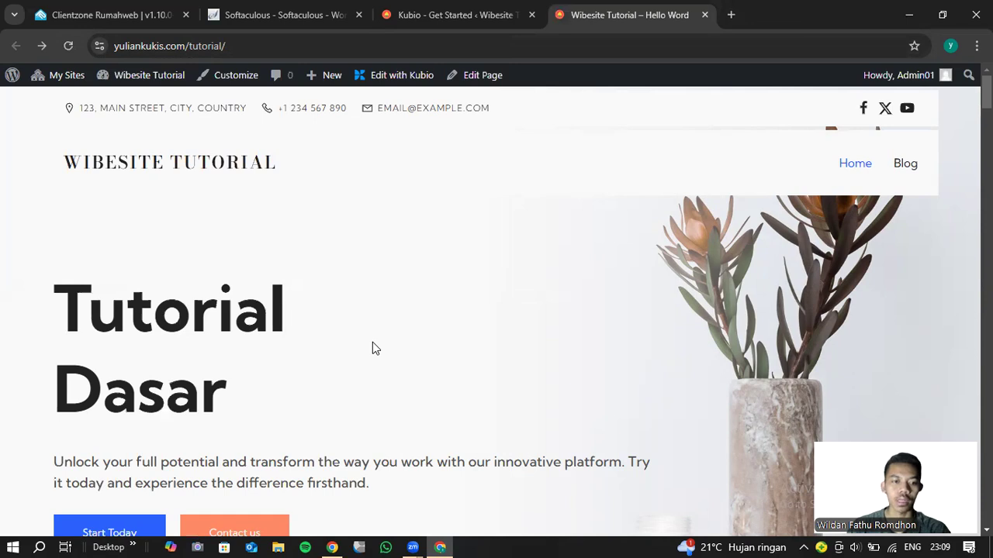
{"action": "scroll", "coordinate": [373, 347], "scroll_direction": "down", "scroll_amount": 4}
{"action": "scroll", "coordinate": [372, 347], "scroll_direction": "down", "scroll_amount": 5}
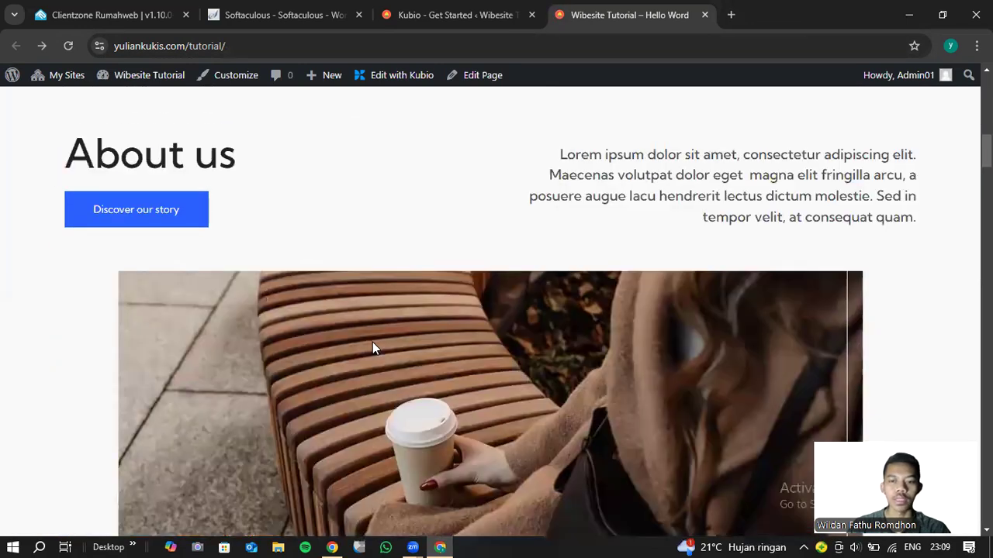
{"action": "scroll", "coordinate": [373, 345], "scroll_direction": "down", "scroll_amount": 5}
{"action": "scroll", "coordinate": [744, 202], "scroll_direction": "down", "scroll_amount": 2}
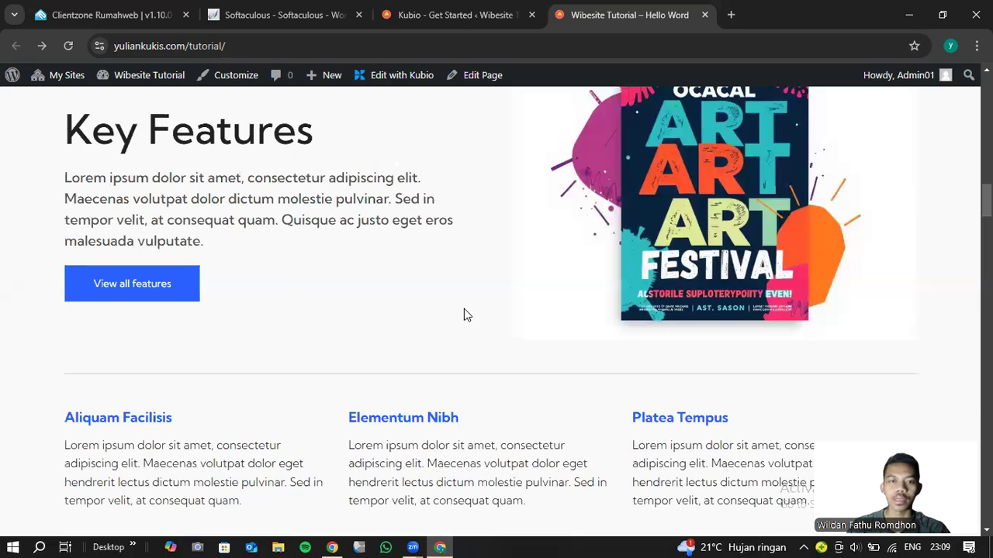
{"action": "scroll", "coordinate": [463, 315], "scroll_direction": "up", "scroll_amount": 15}
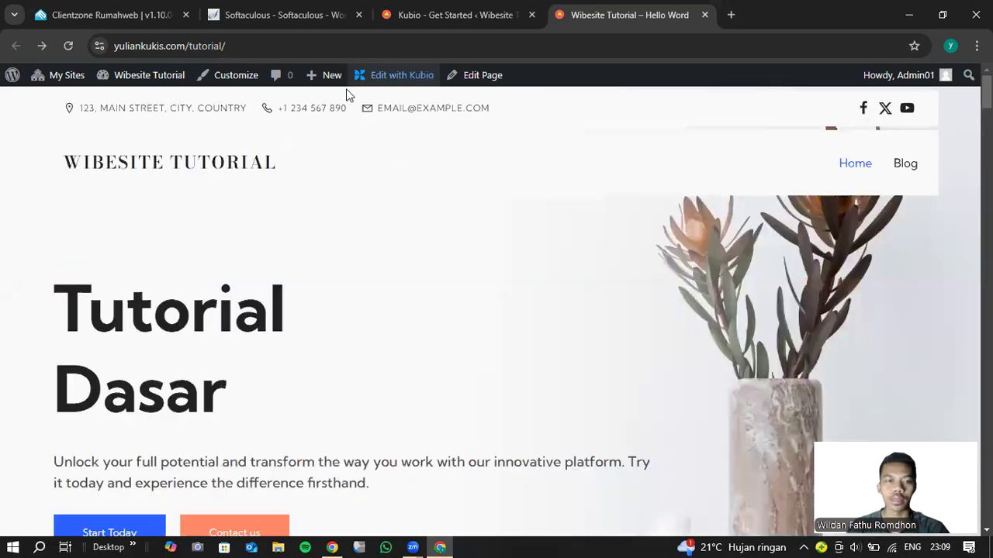